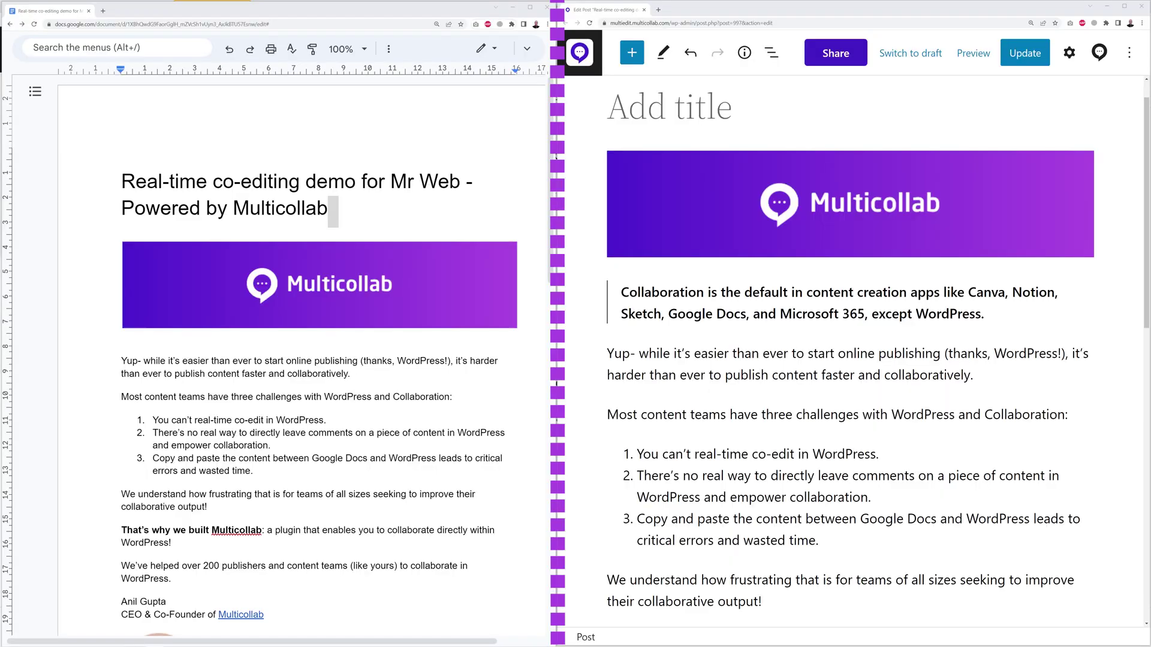
Copy the Google Docs title 'Real-time co-editing demo for Mr Web - Powered by Multicollab' into the WordPress post title.
{"action": "left_click", "coordinate": [495, 58]}
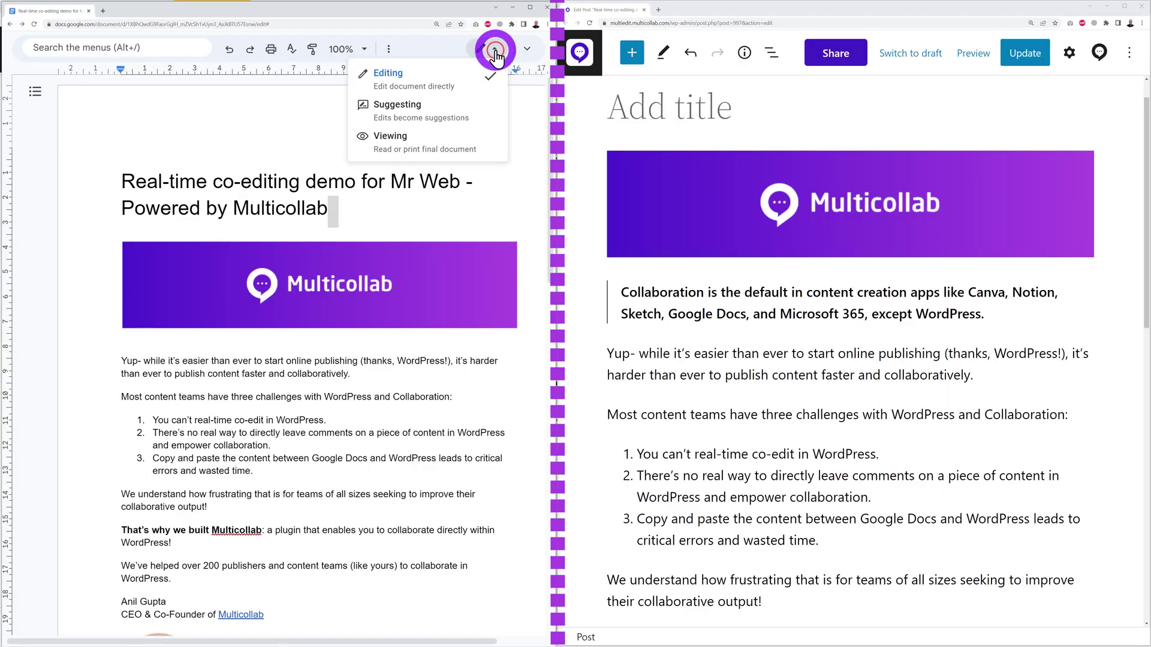
{"action": "left_click", "coordinate": [485, 214]}
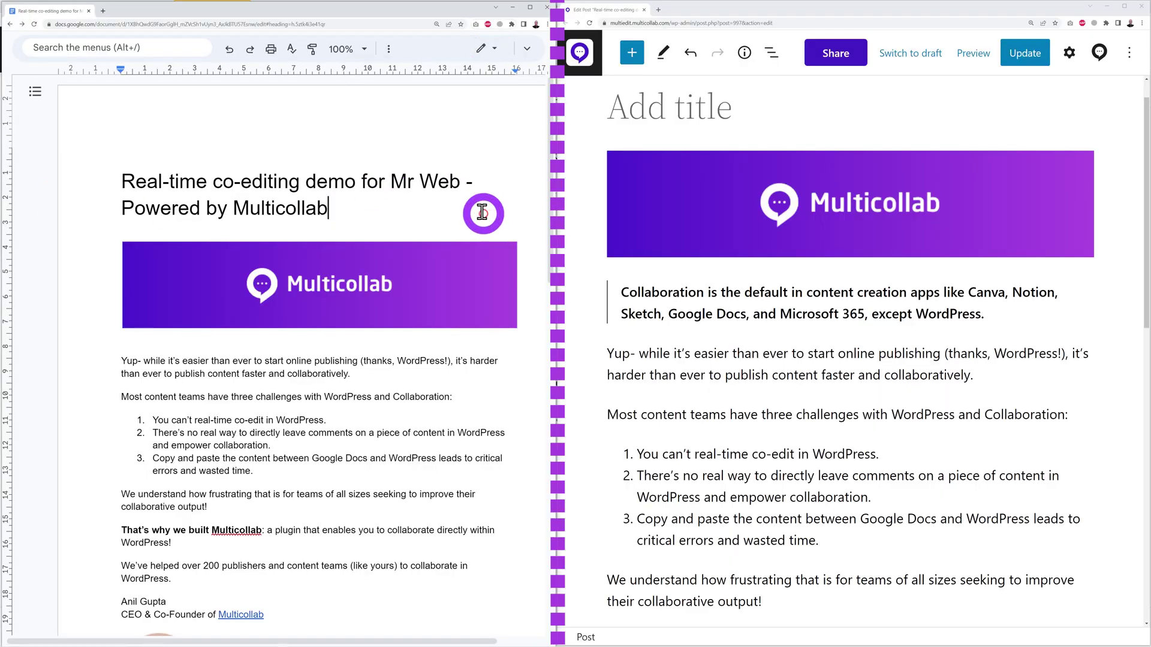
{"action": "left_click_drag", "start_coordinate": [123, 182], "coordinate": [329, 211]}
{"action": "key", "text": "ctrl+c"}
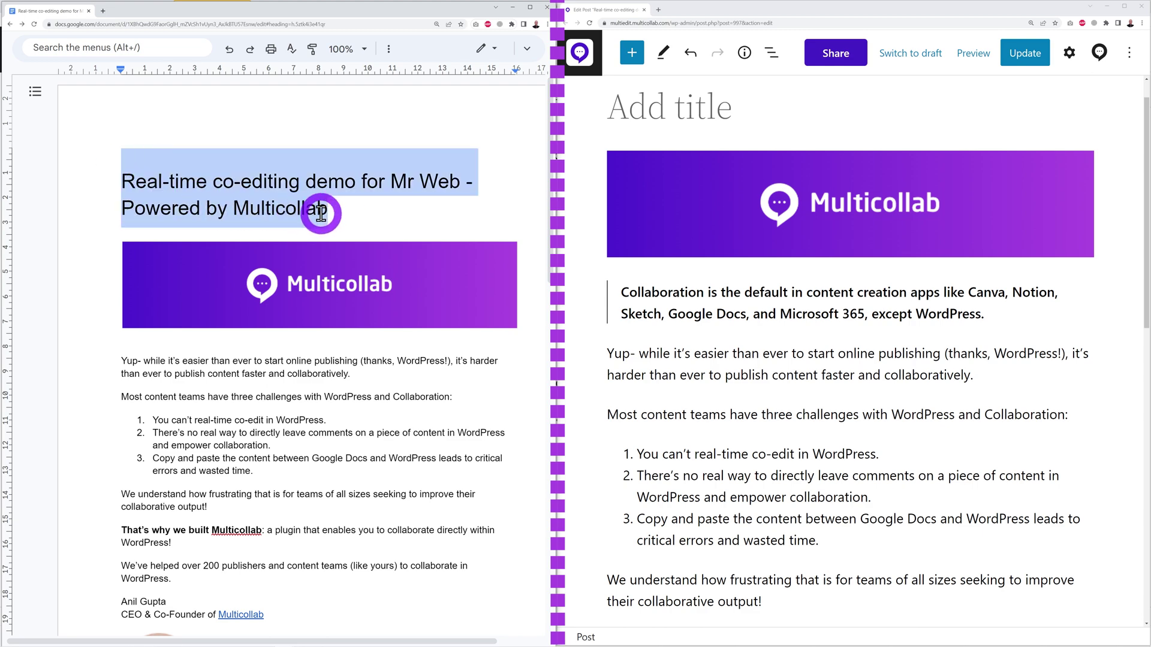
{"action": "left_click", "coordinate": [619, 109]}
{"action": "key", "text": "ctrl+v"}
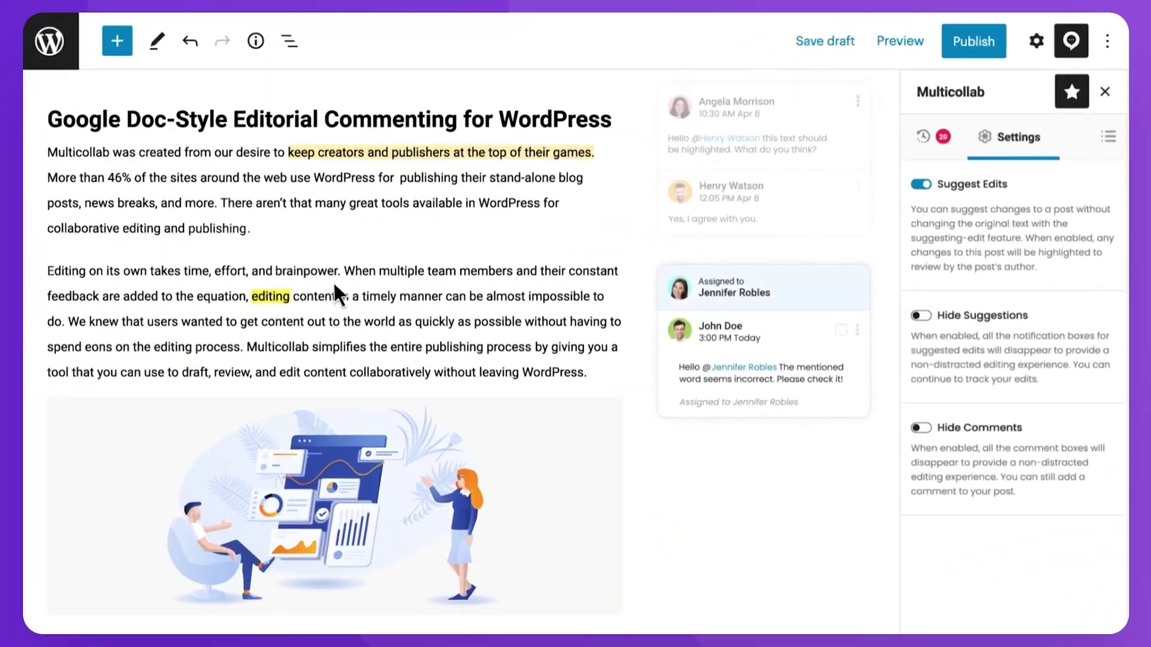
Review the post's Multicollab Activities, then its Summary with the Comments and Suggestions totals expanded.
{"action": "left_click", "coordinate": [986, 206]}
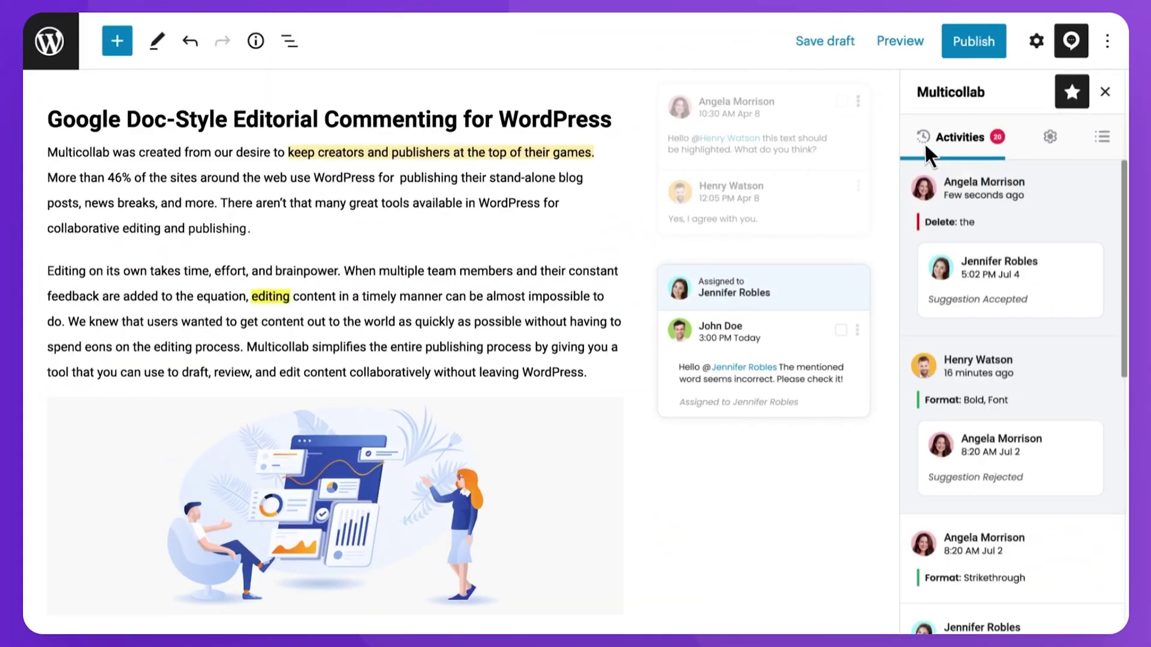
{"action": "left_click_drag", "start_coordinate": [1125, 193], "coordinate": [1124, 471]}
{"action": "left_click", "coordinate": [1100, 138]}
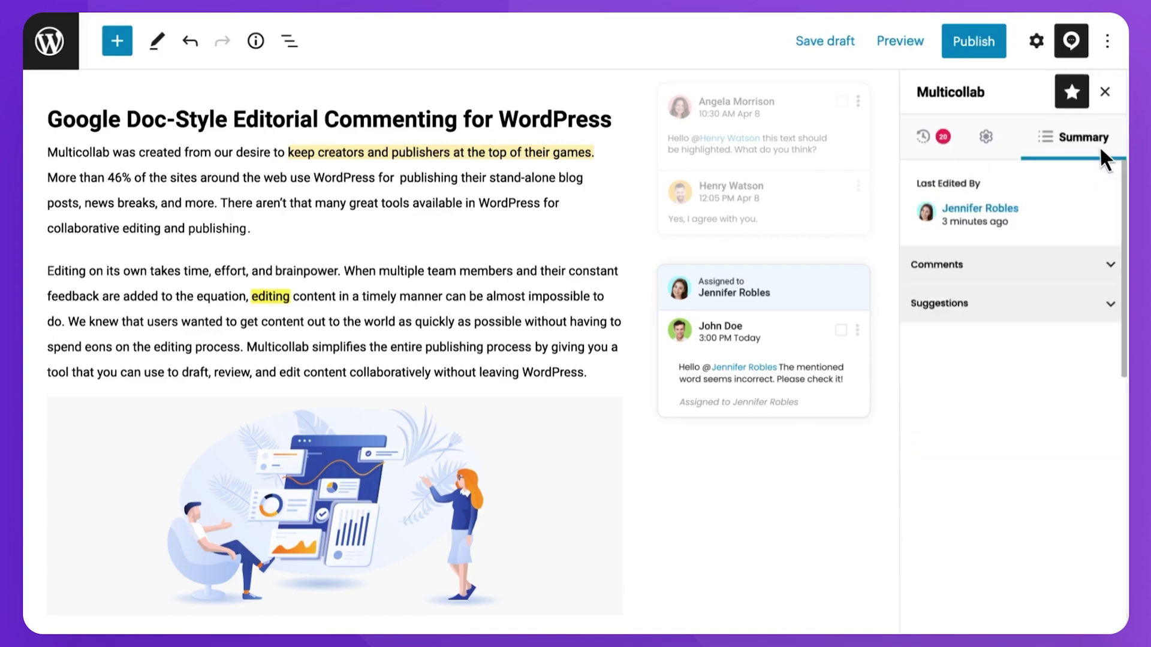
{"action": "left_click", "coordinate": [1055, 267]}
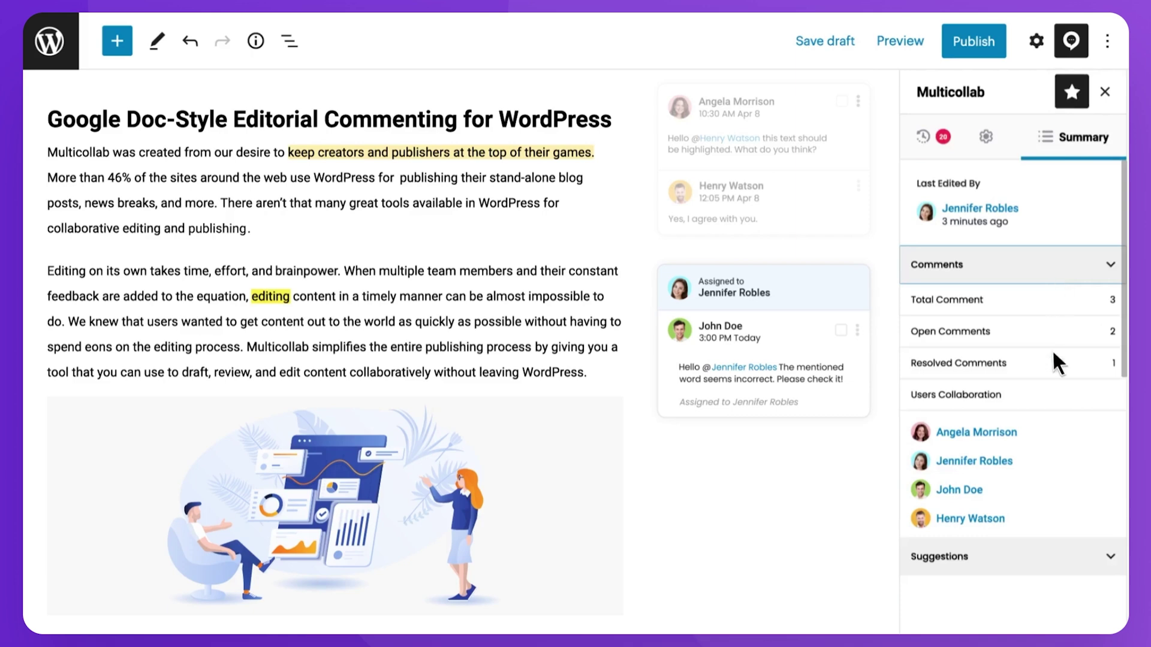
{"action": "left_click", "coordinate": [1053, 560]}
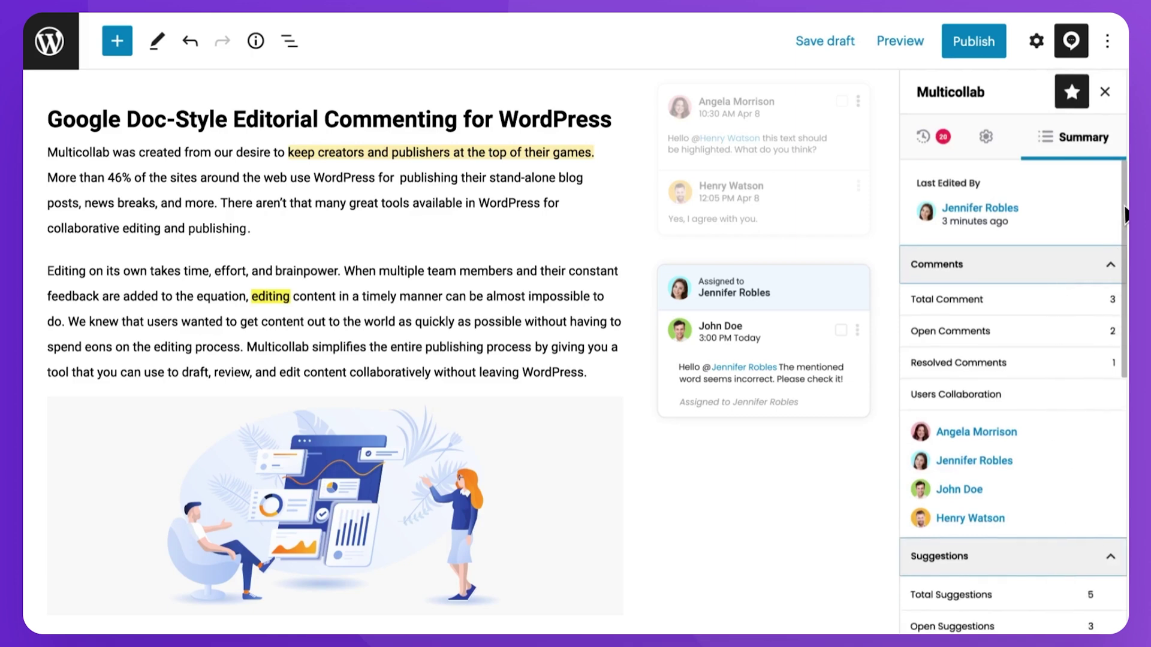
{"action": "left_click_drag", "start_coordinate": [1125, 329], "coordinate": [1125, 614]}
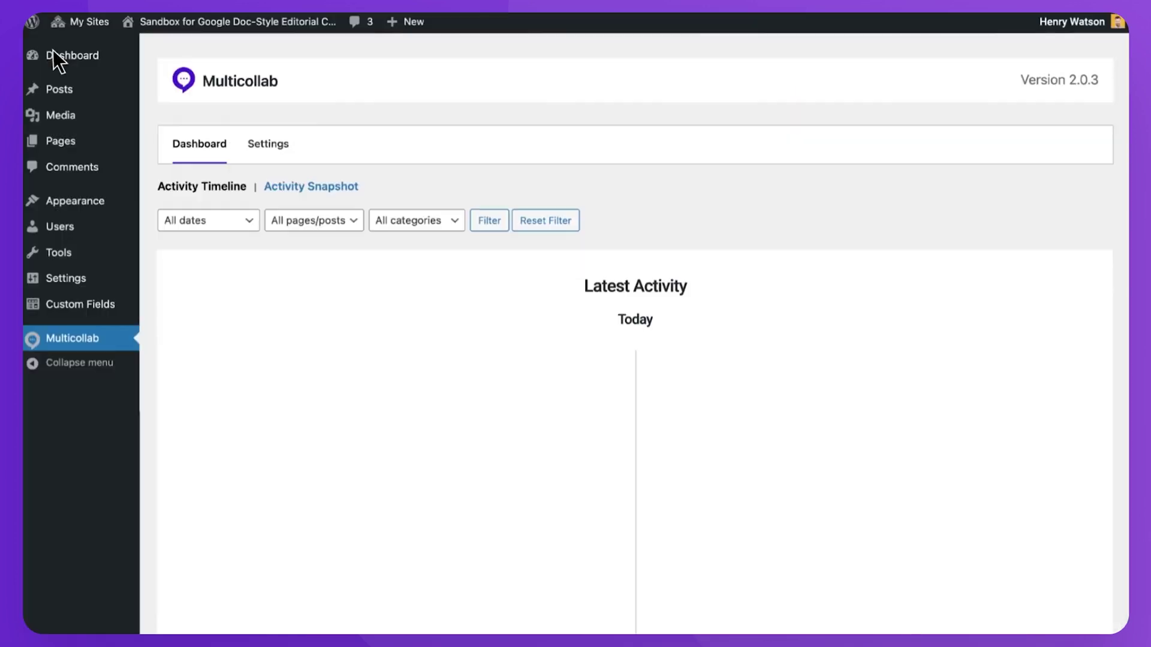
{"action": "scroll", "coordinate": [693, 408], "scroll_direction": "down", "scroll_amount": 15}
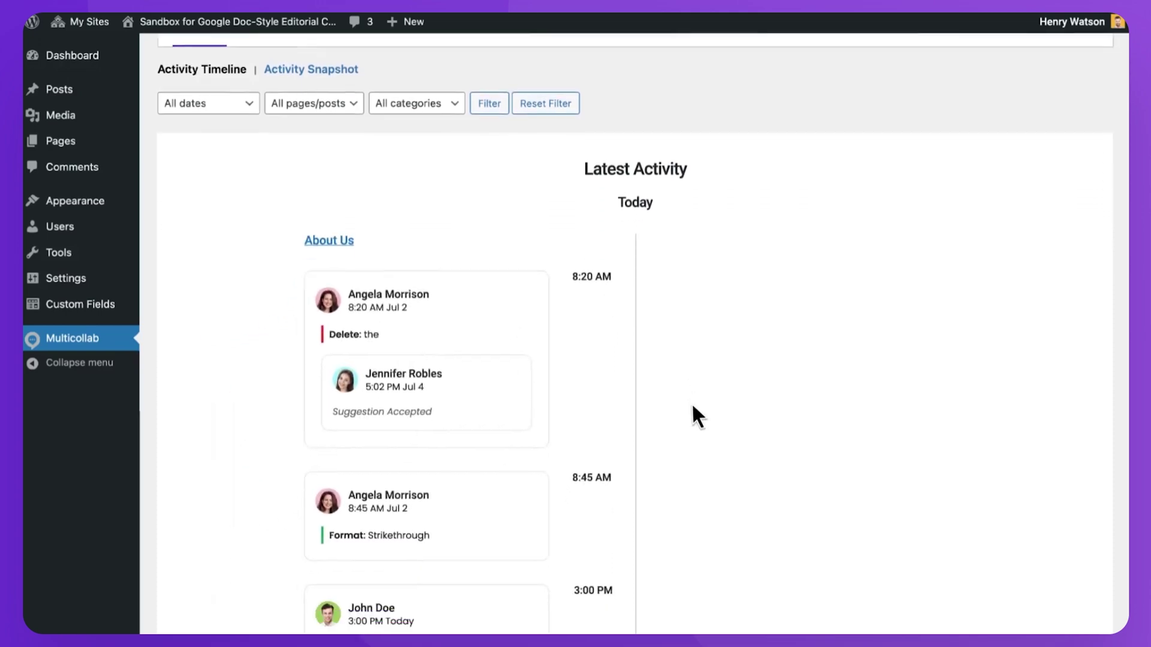
{"action": "scroll", "coordinate": [692, 402], "scroll_direction": "down", "scroll_amount": 10}
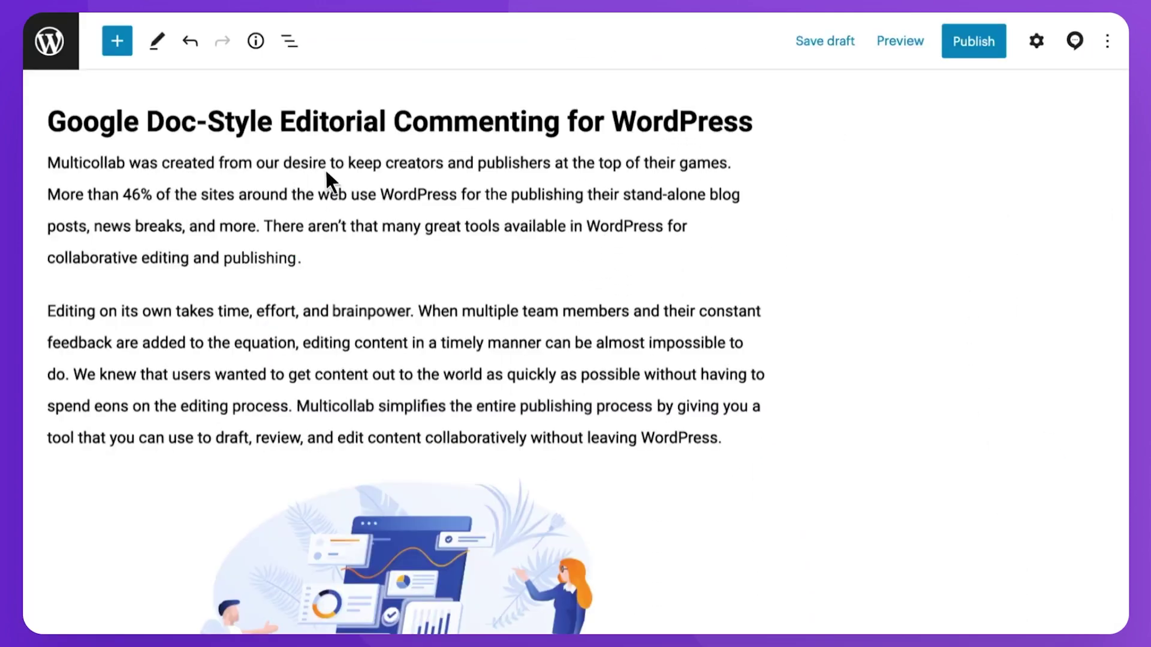
{"action": "left_click_drag", "start_coordinate": [348, 162], "coordinate": [729, 163]}
{"action": "left_click", "coordinate": [222, 117]}
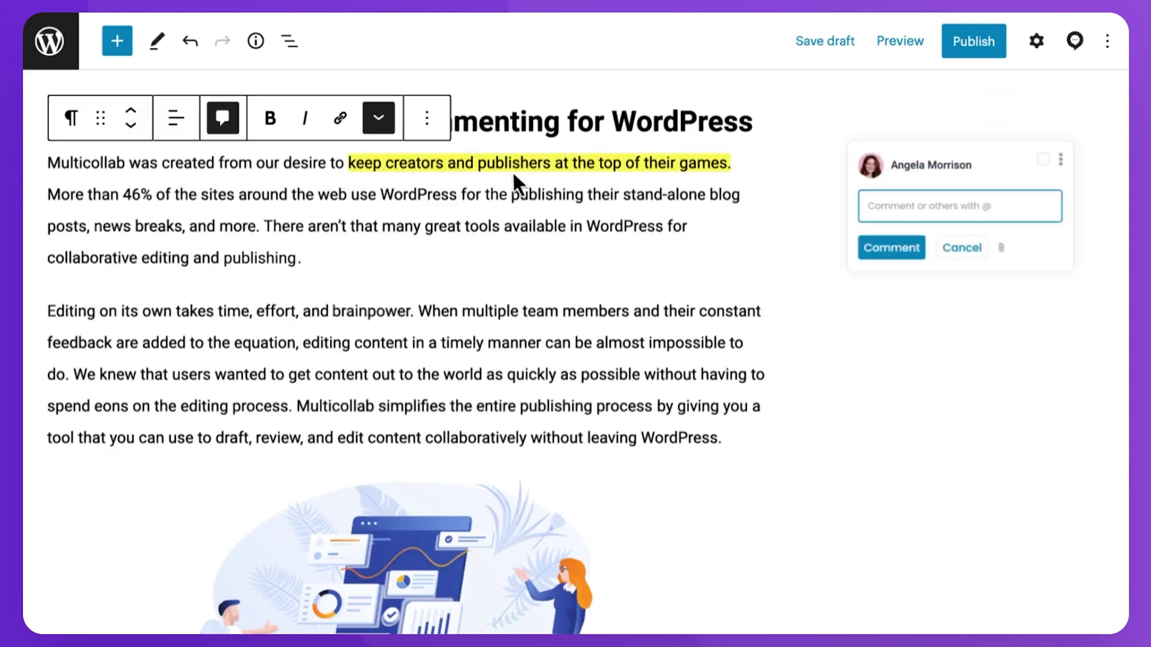
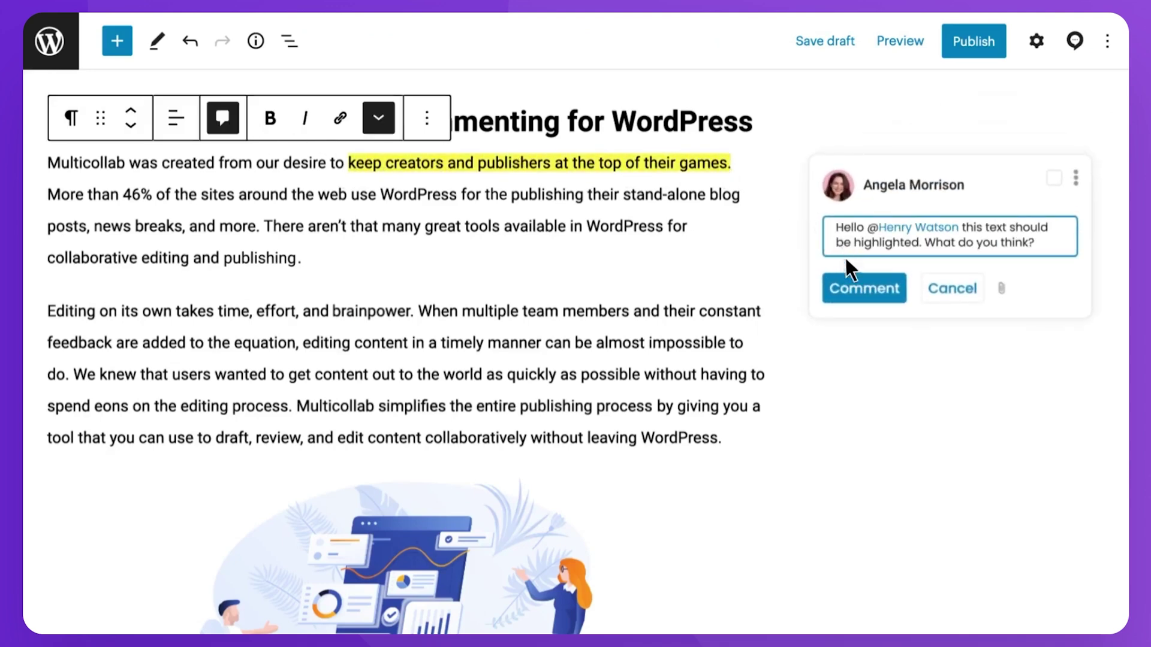
{"action": "left_click", "coordinate": [850, 283]}
Reply 'Yes, I agree with you.' to that comment.
{"action": "left_click", "coordinate": [856, 303]}
{"action": "type", "text": "Yes, I agree with you."}
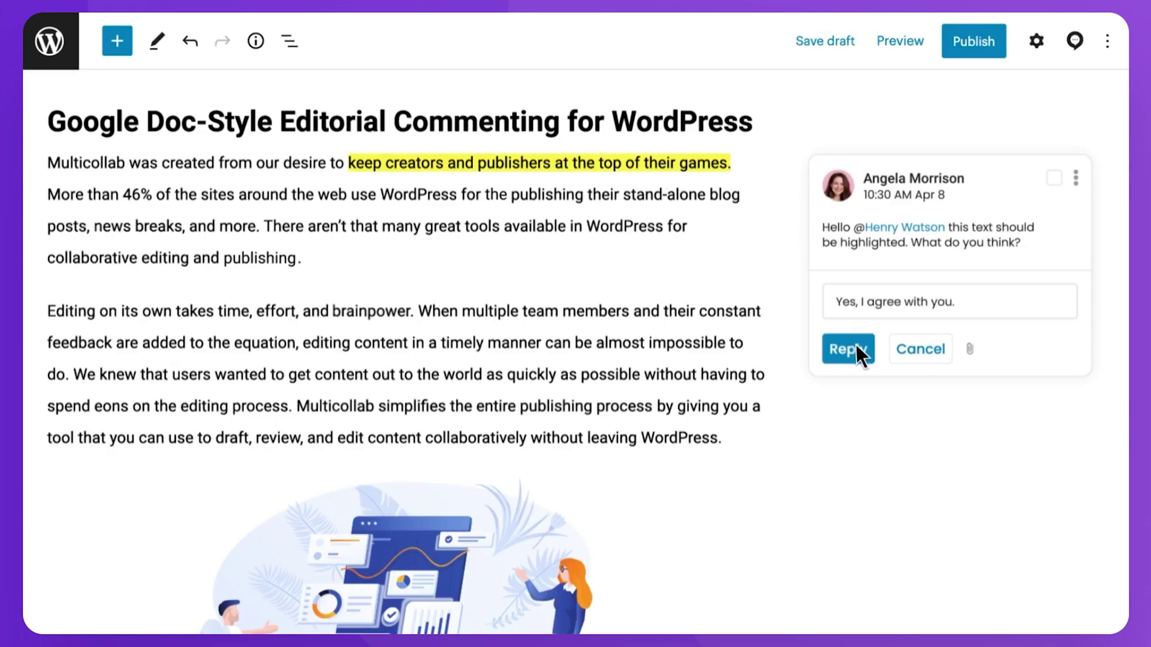
{"action": "left_click", "coordinate": [857, 348]}
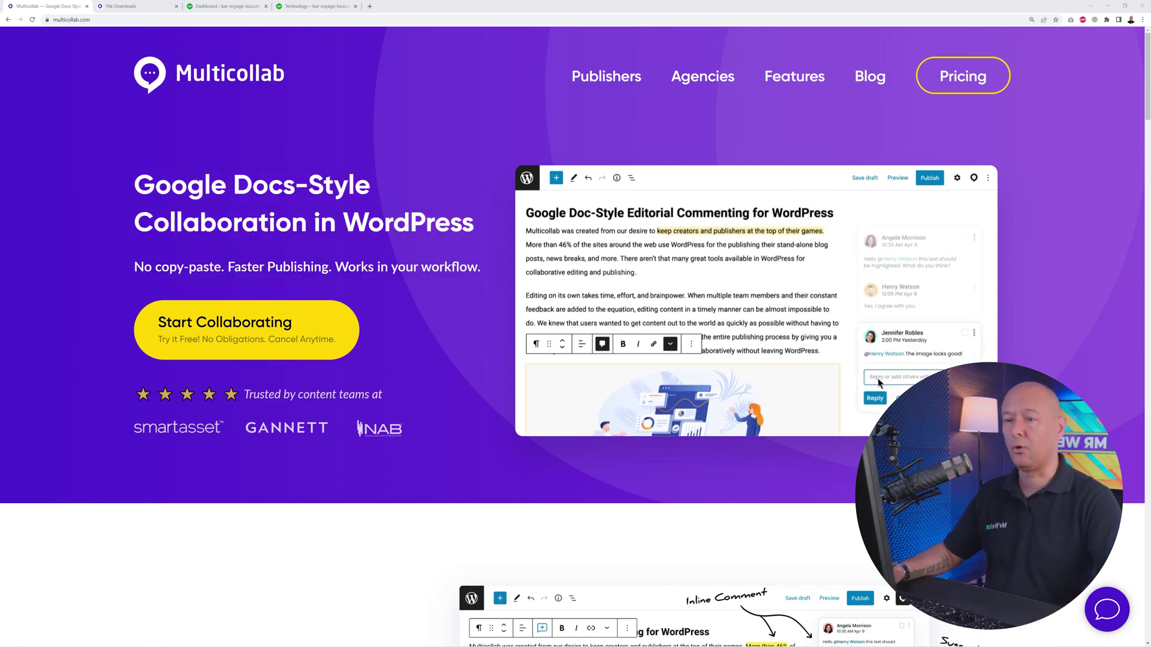
Go to the Premium Plans pricing page and scroll through the Plus, Pro and VIP plan cards.
{"action": "left_click", "coordinate": [271, 334]}
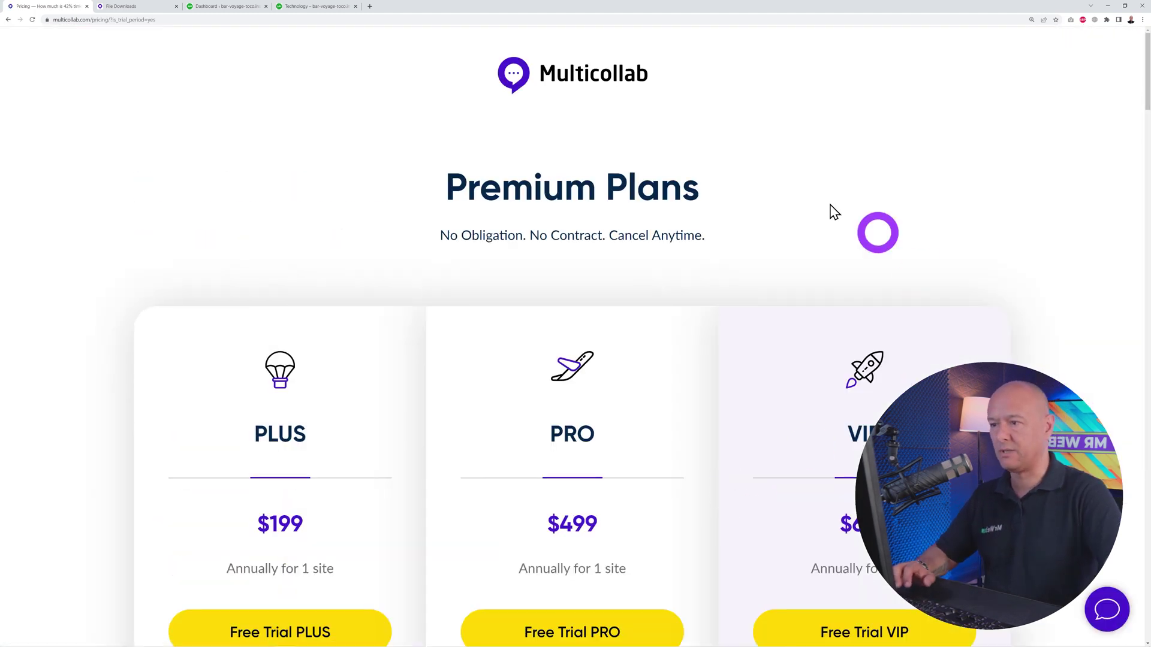
{"action": "scroll", "coordinate": [1061, 339], "scroll_direction": "down", "scroll_amount": 4}
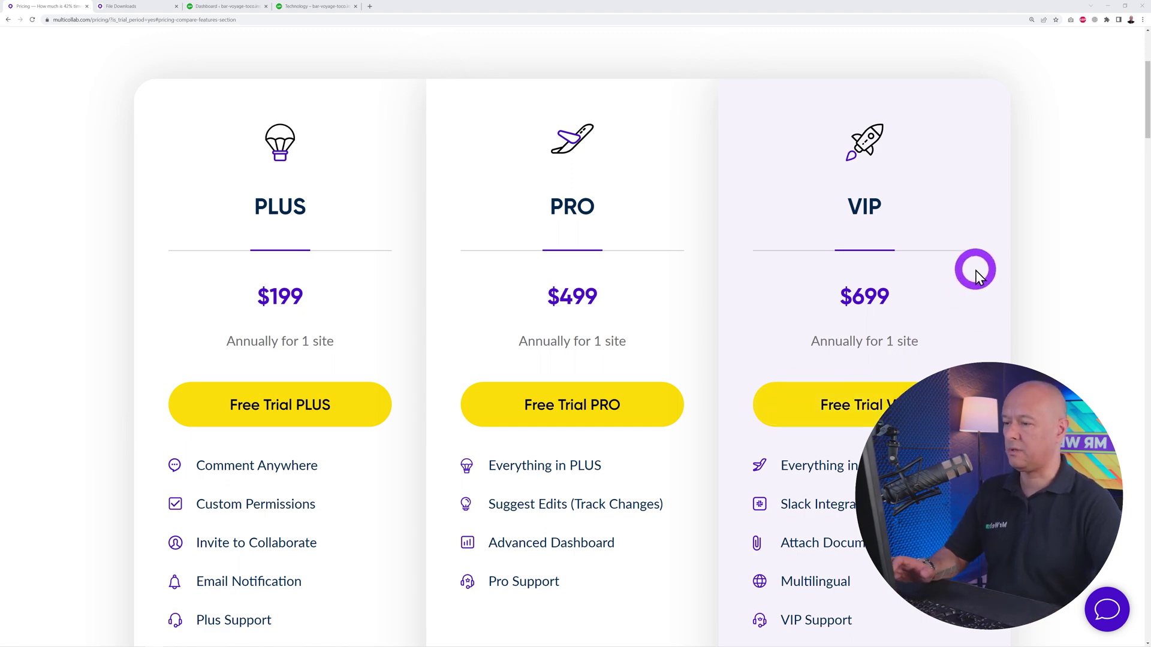
{"action": "scroll", "coordinate": [976, 271], "scroll_direction": "down", "scroll_amount": 2}
{"action": "scroll", "coordinate": [890, 319], "scroll_direction": "down", "scroll_amount": 5}
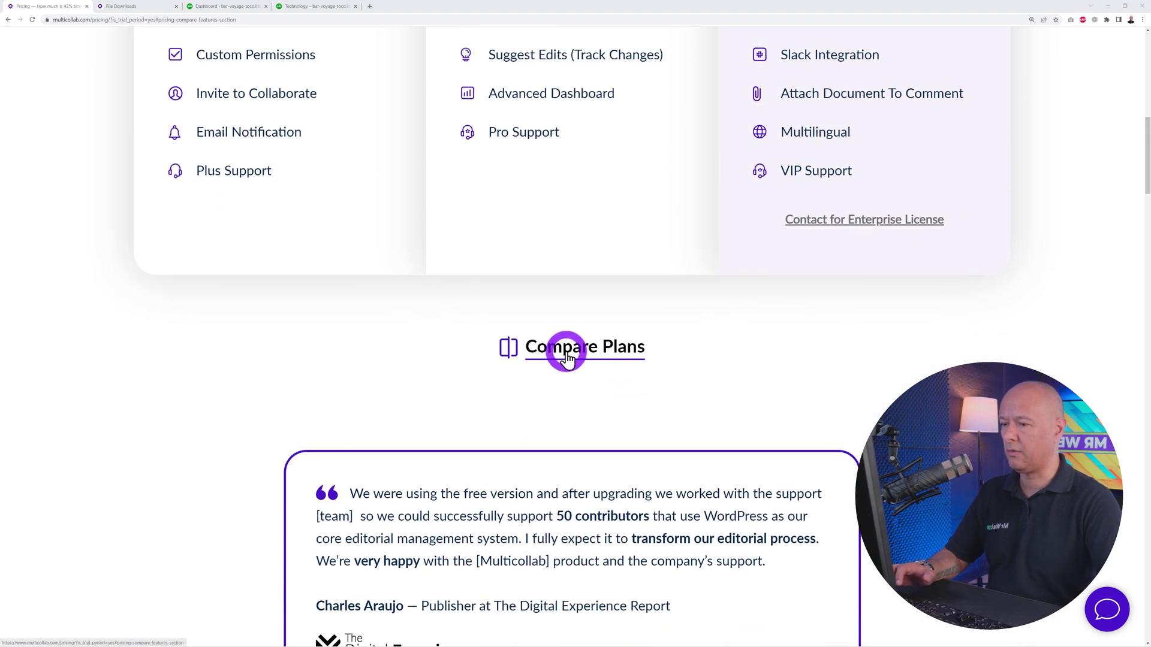
{"action": "scroll", "coordinate": [567, 354], "scroll_direction": "down", "scroll_amount": 2}
Jump to the Compare Features Side-by-Side table and scroll through it down to the FAQs.
{"action": "left_click", "coordinate": [571, 358]}
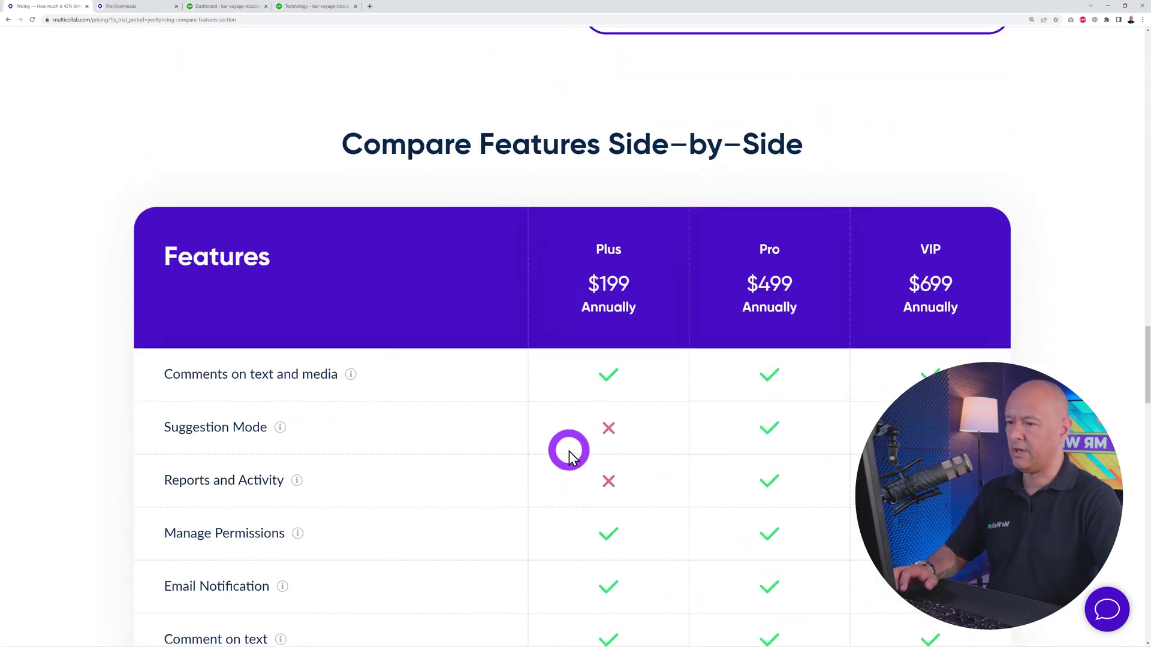
{"action": "scroll", "coordinate": [681, 391], "scroll_direction": "down", "scroll_amount": 3}
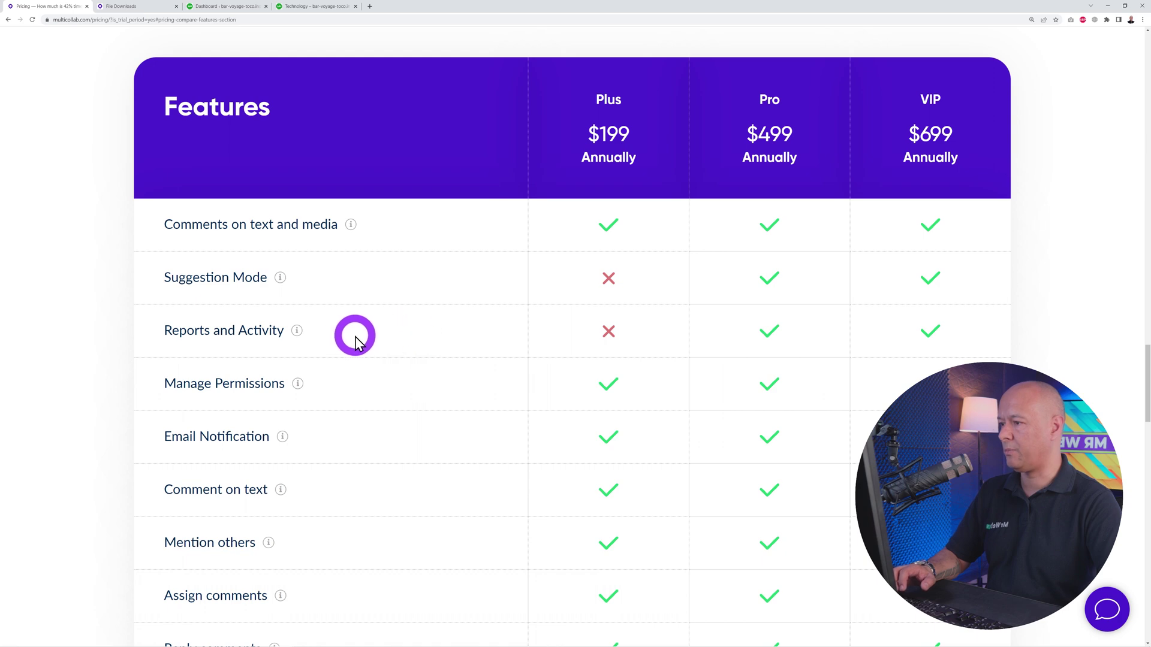
{"action": "scroll", "coordinate": [636, 407], "scroll_direction": "down", "scroll_amount": 13}
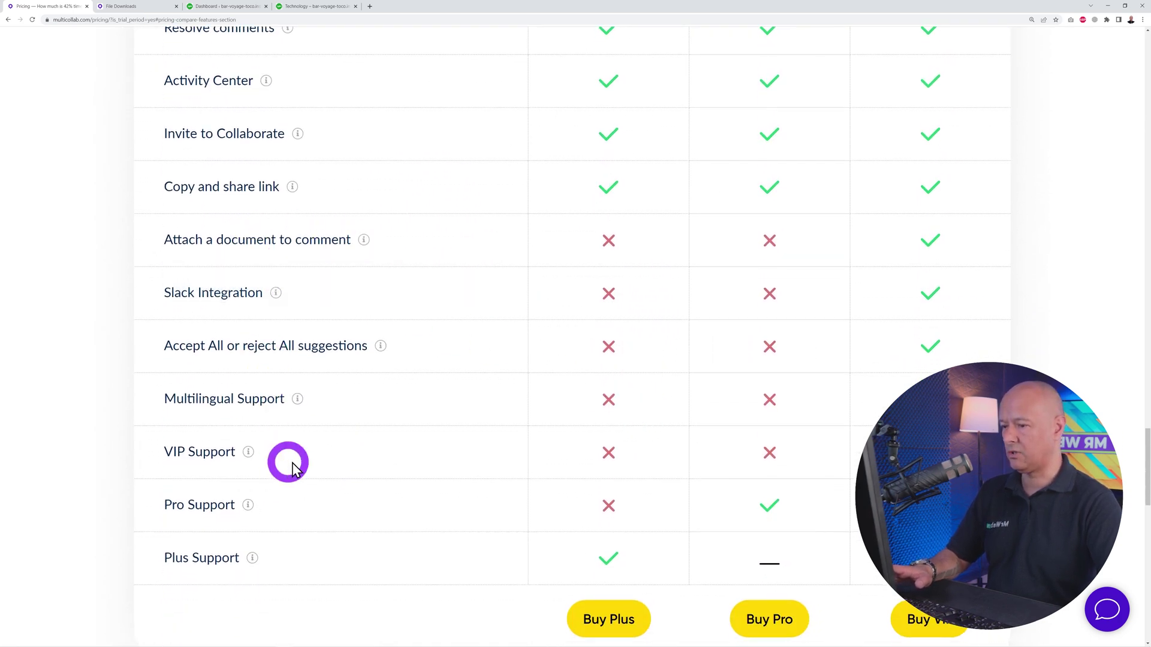
{"action": "mouse_move", "coordinate": [364, 241]}
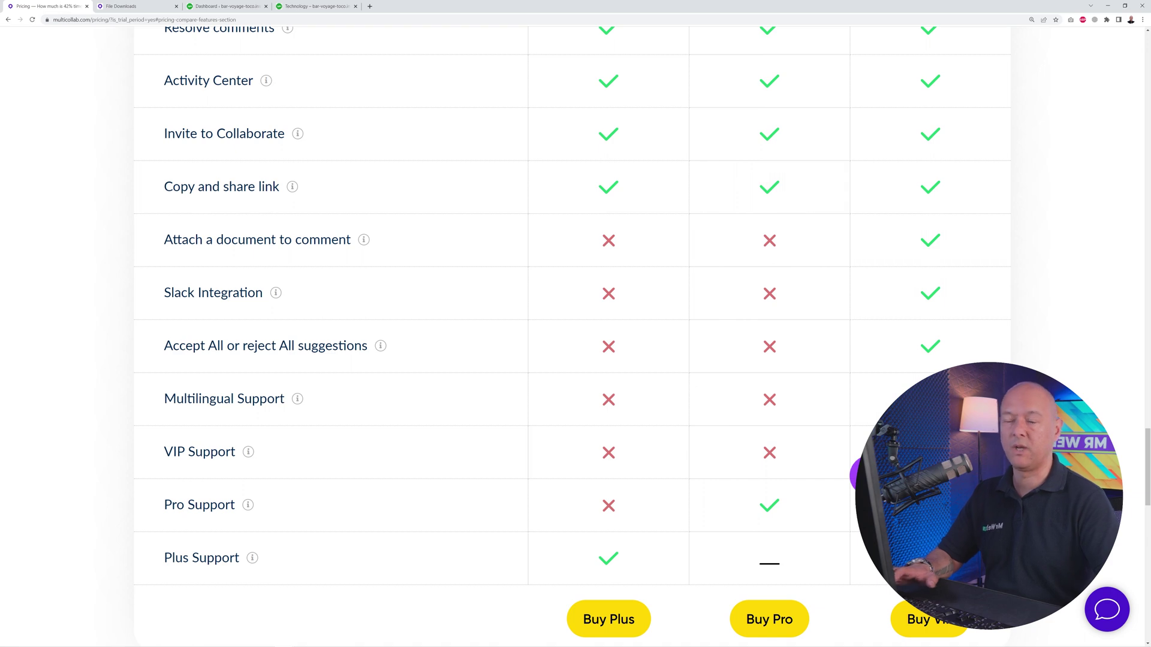
{"action": "scroll", "coordinate": [866, 473], "scroll_direction": "down", "scroll_amount": 3}
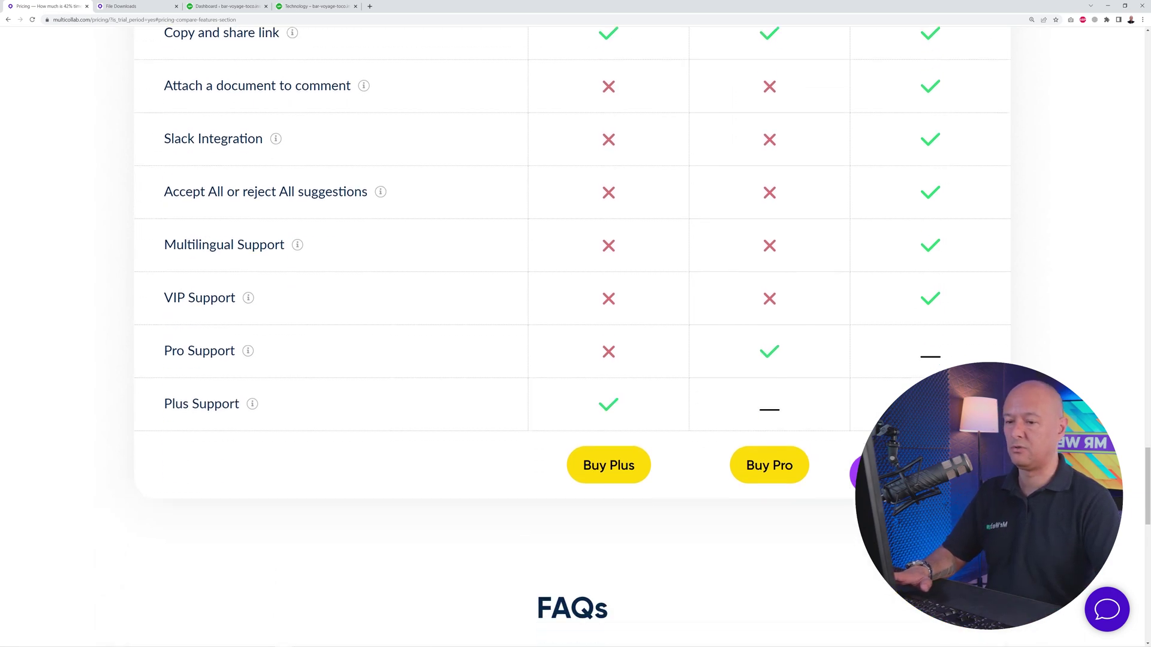
{"action": "scroll", "coordinate": [863, 474], "scroll_direction": "down", "scroll_amount": 5}
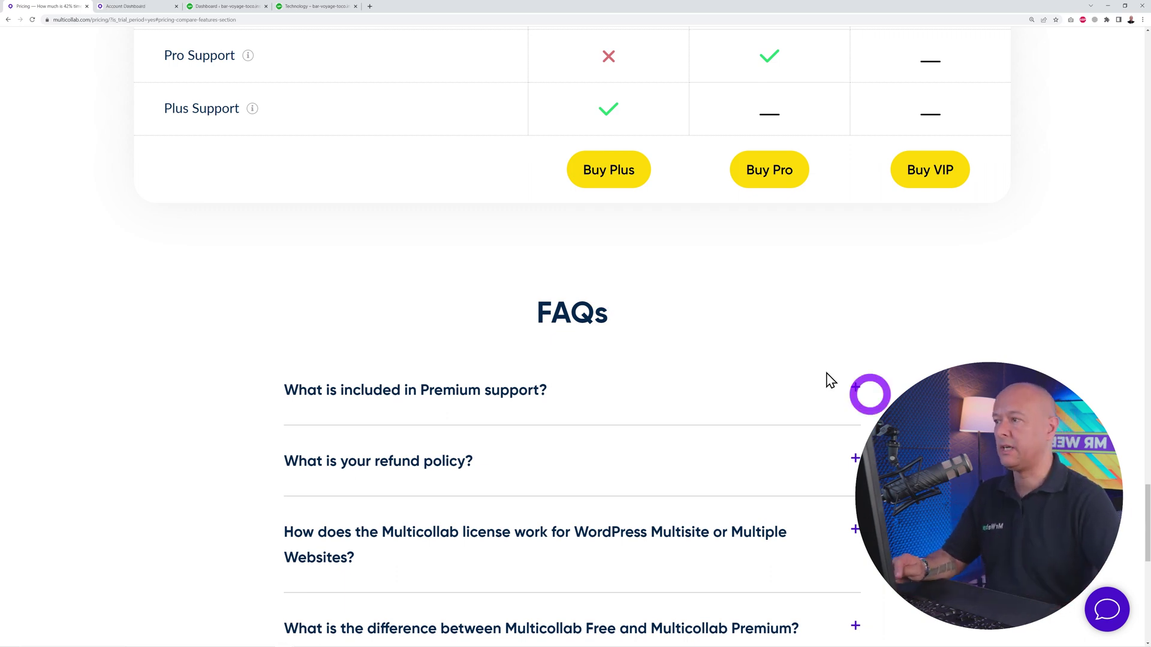
Download the Multicollab 3.3 plugin from the Account Dashboard's File Downloads.
{"action": "left_click", "coordinate": [138, 7]}
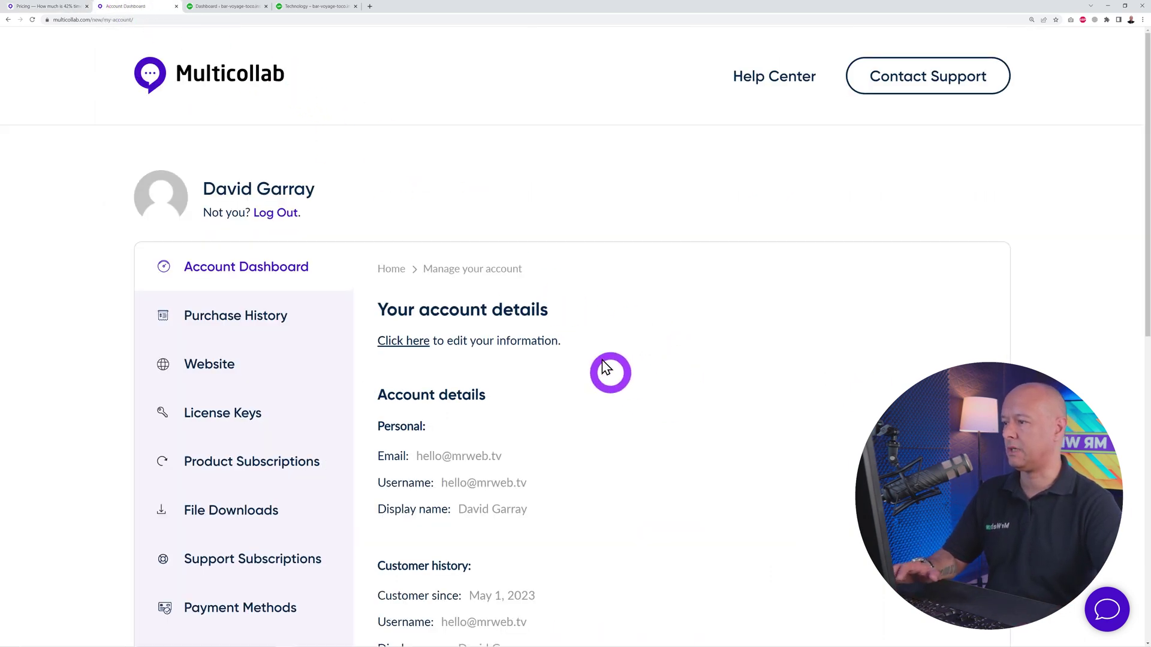
{"action": "scroll", "coordinate": [714, 315], "scroll_direction": "down", "scroll_amount": 1}
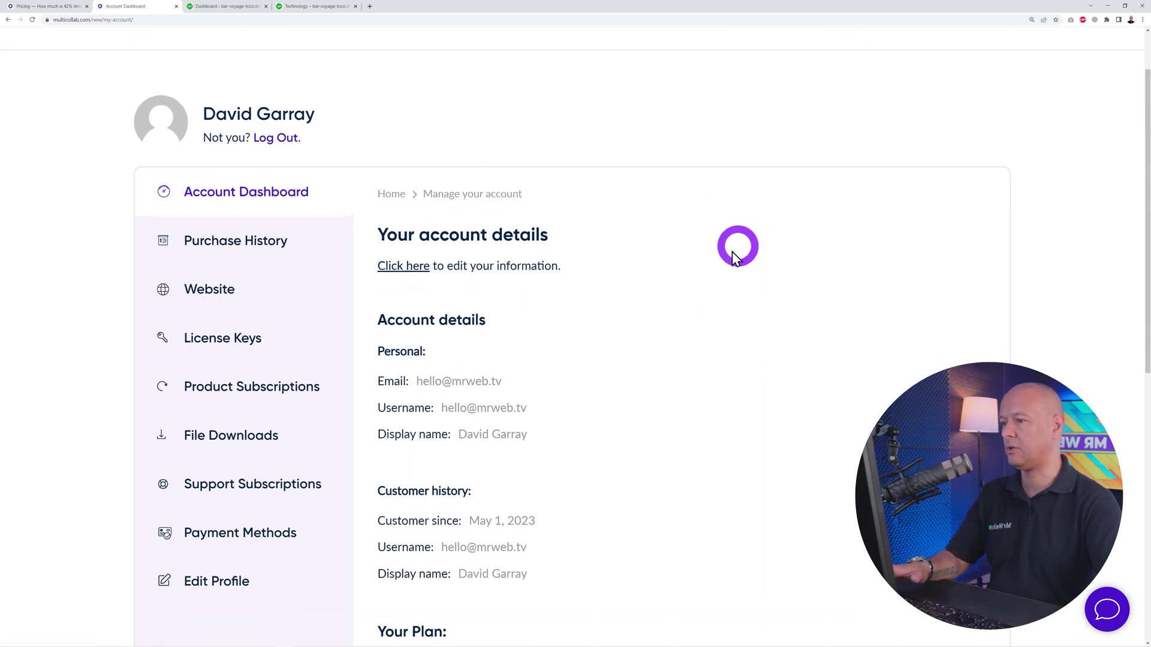
{"action": "scroll", "coordinate": [727, 254], "scroll_direction": "down", "scroll_amount": 1}
{"action": "scroll", "coordinate": [722, 387], "scroll_direction": "down", "scroll_amount": 3}
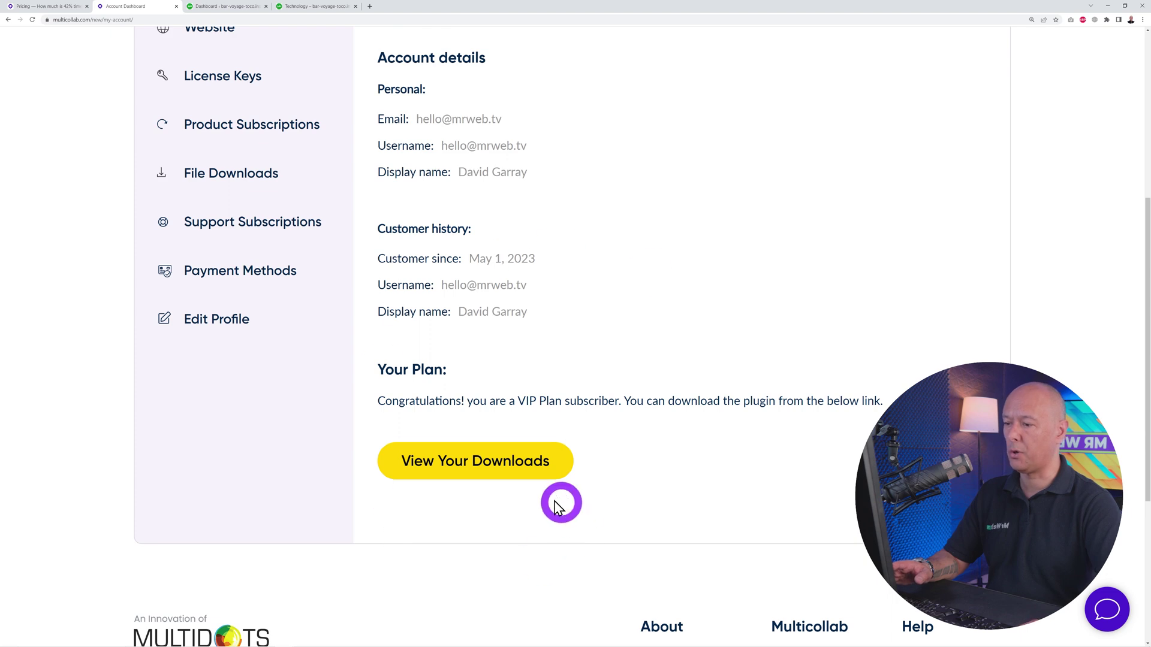
{"action": "left_click", "coordinate": [503, 458]}
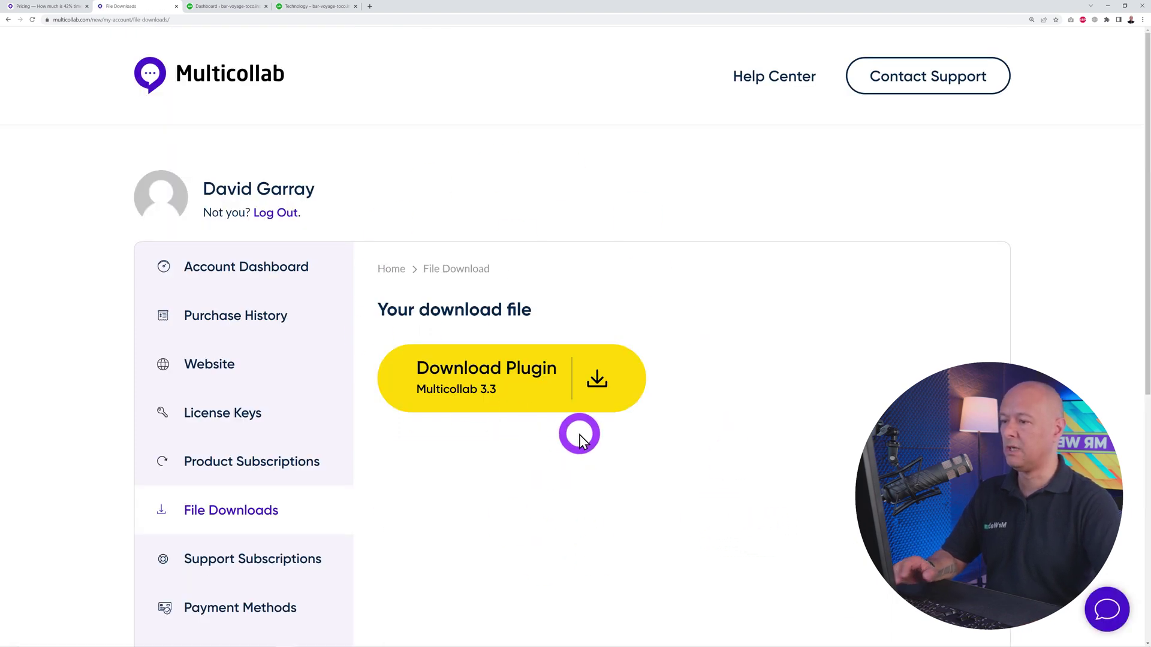
{"action": "left_click", "coordinate": [598, 379]}
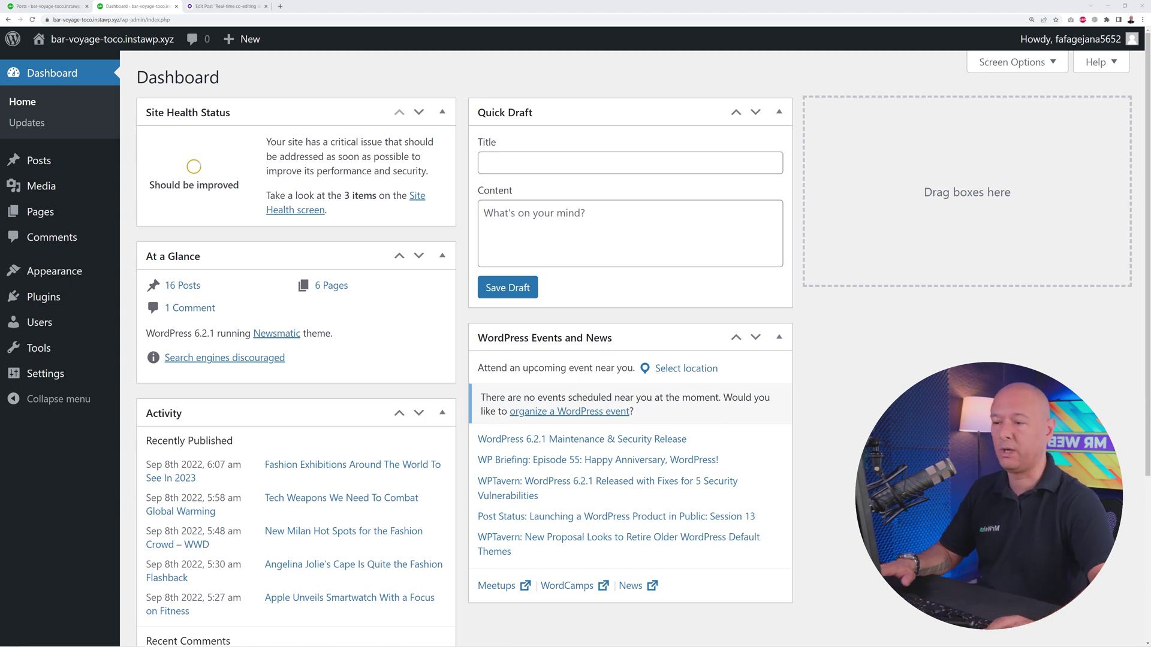
Select commenting-feature-premium.3.3.zip as the plugin file to upload.
{"action": "mouse_move", "coordinate": [10, 294]}
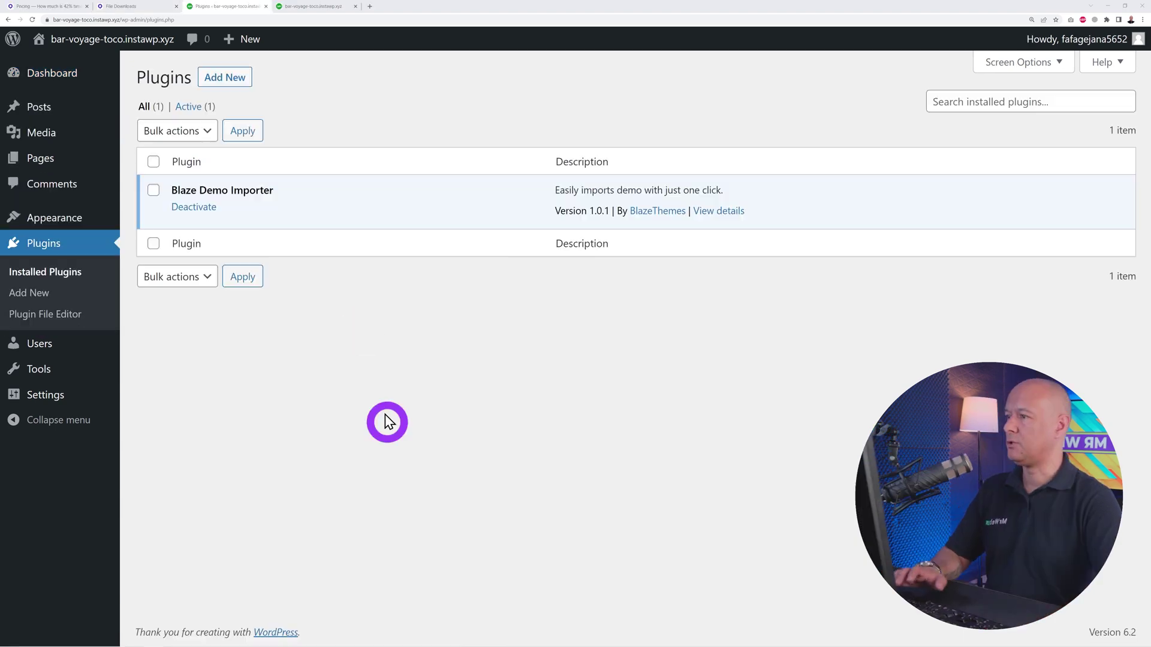
{"action": "left_click", "coordinate": [240, 76]}
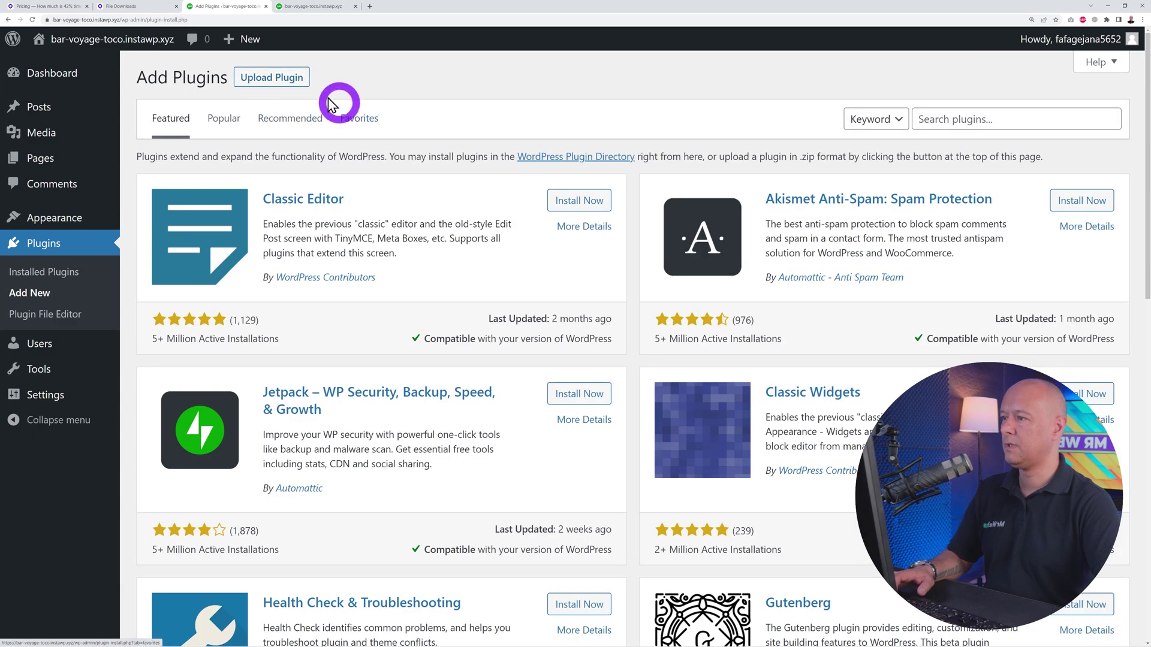
{"action": "left_click", "coordinate": [290, 79]}
{"action": "left_click", "coordinate": [550, 220]}
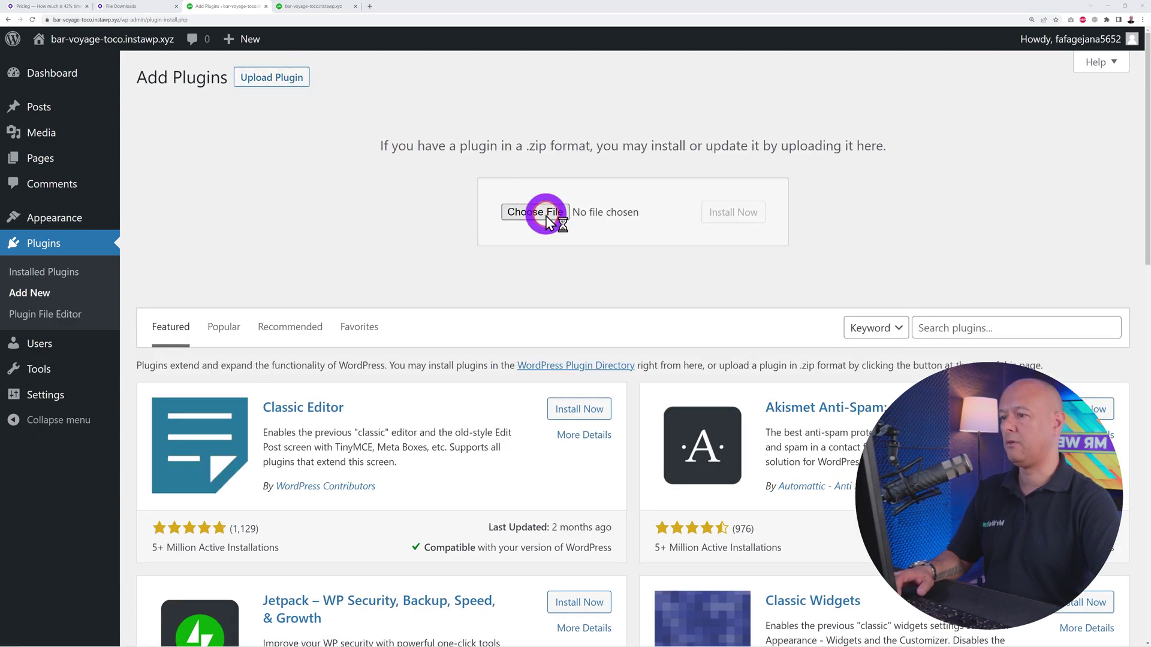
{"action": "left_click", "coordinate": [124, 54]}
{"action": "left_click", "coordinate": [218, 125]}
Install the uploaded Multicollab zip and activate the plugin.
{"action": "left_click", "coordinate": [694, 506]}
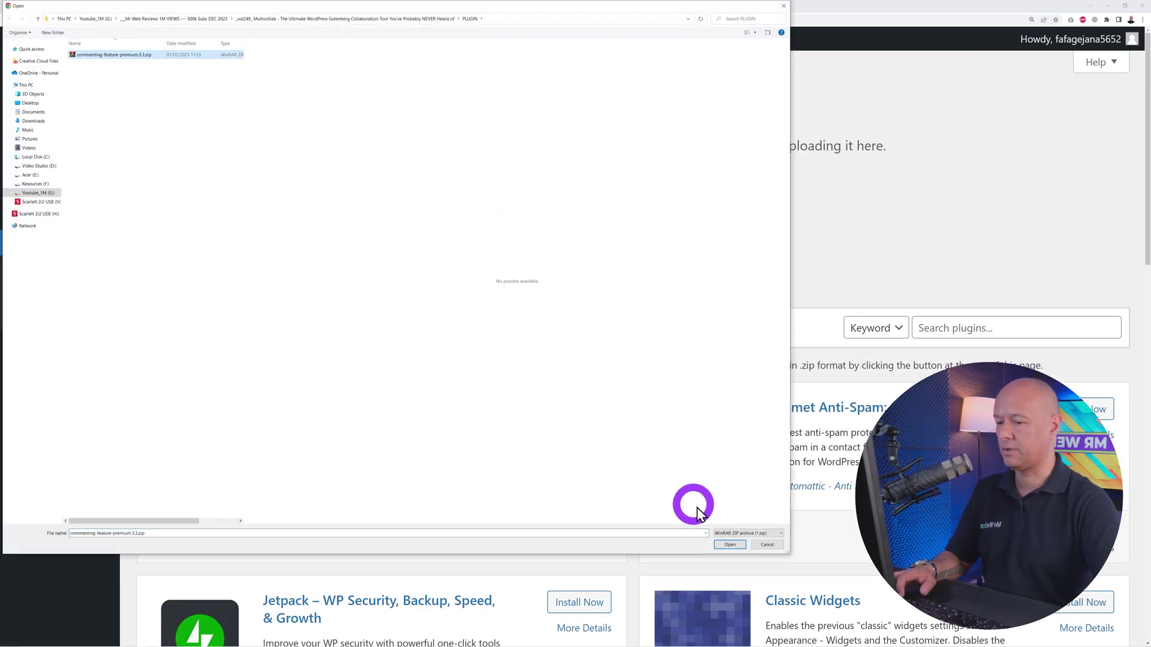
{"action": "left_click", "coordinate": [728, 545]}
{"action": "left_click", "coordinate": [695, 308]}
{"action": "left_click", "coordinate": [729, 224]}
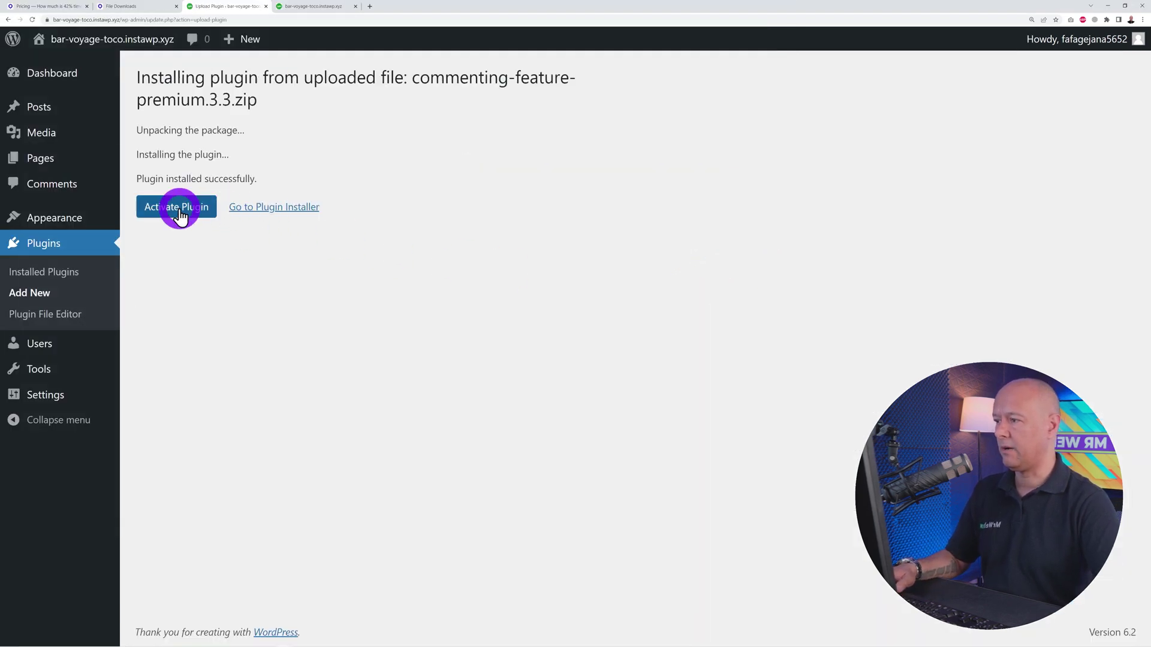
{"action": "left_click", "coordinate": [180, 206]}
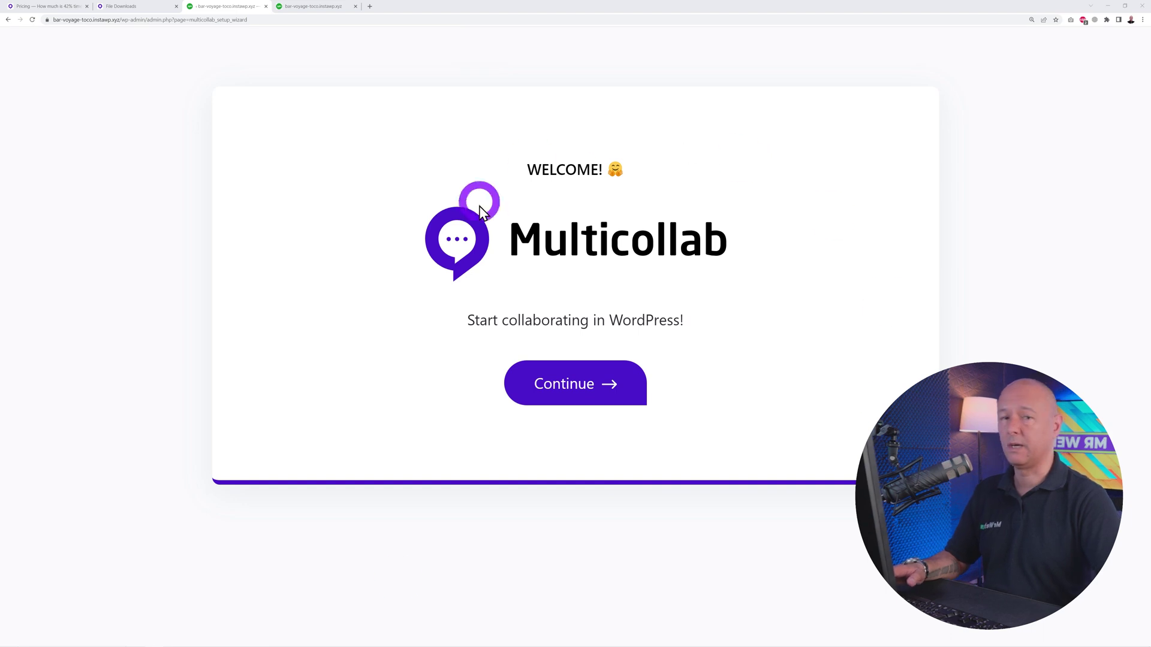
Opt in with 'Yes, count me in!' to usage tracking and continue past the Quick Tour.
{"action": "left_click", "coordinate": [580, 400]}
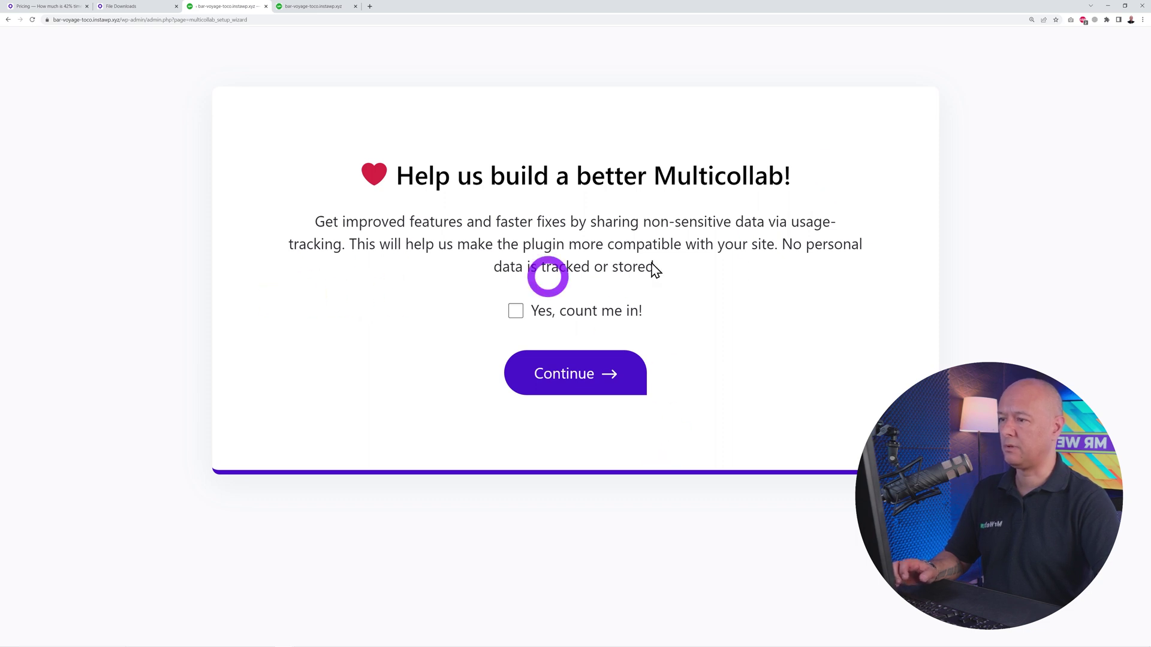
{"action": "left_click", "coordinate": [516, 311]}
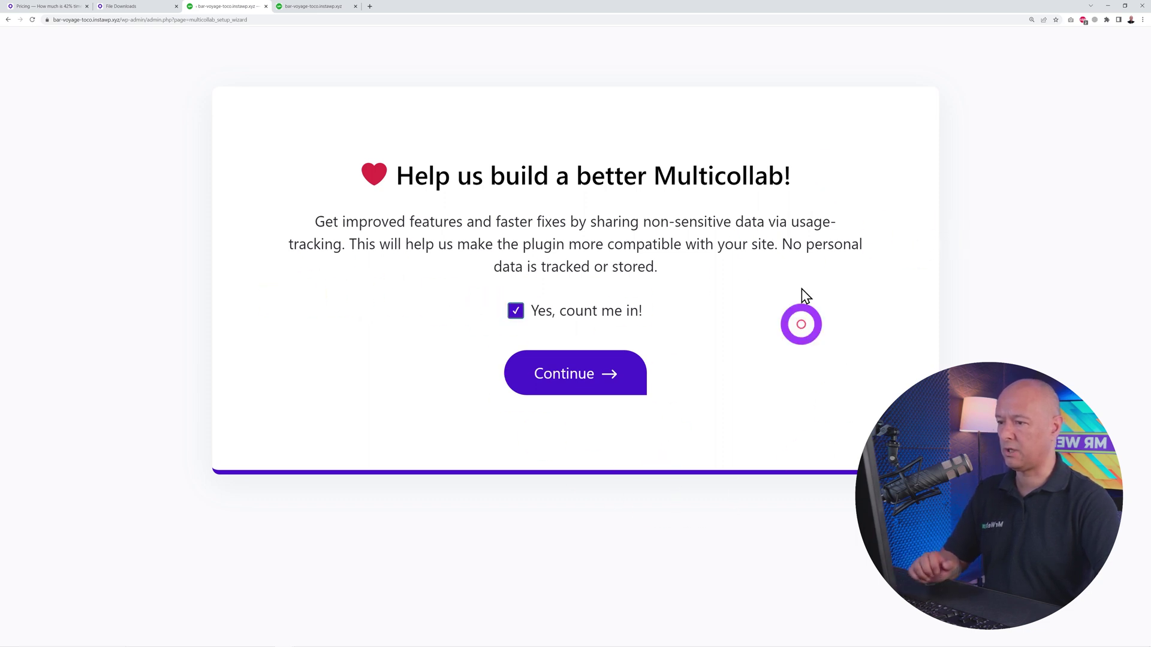
{"action": "left_click", "coordinate": [600, 370]}
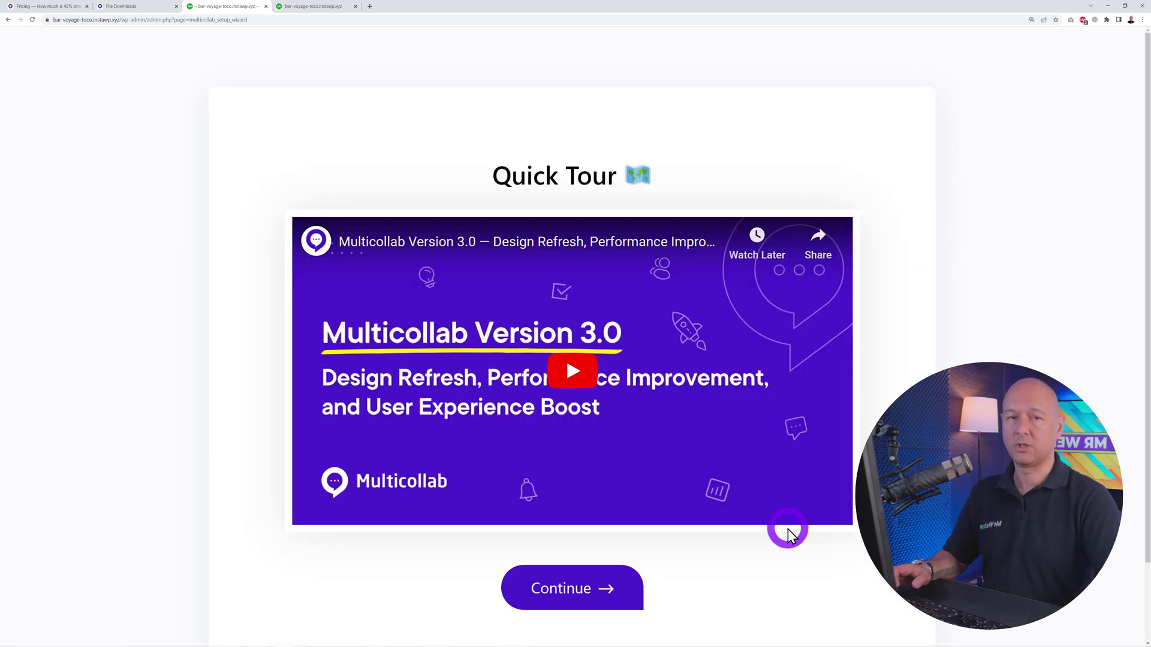
{"action": "left_click", "coordinate": [583, 593]}
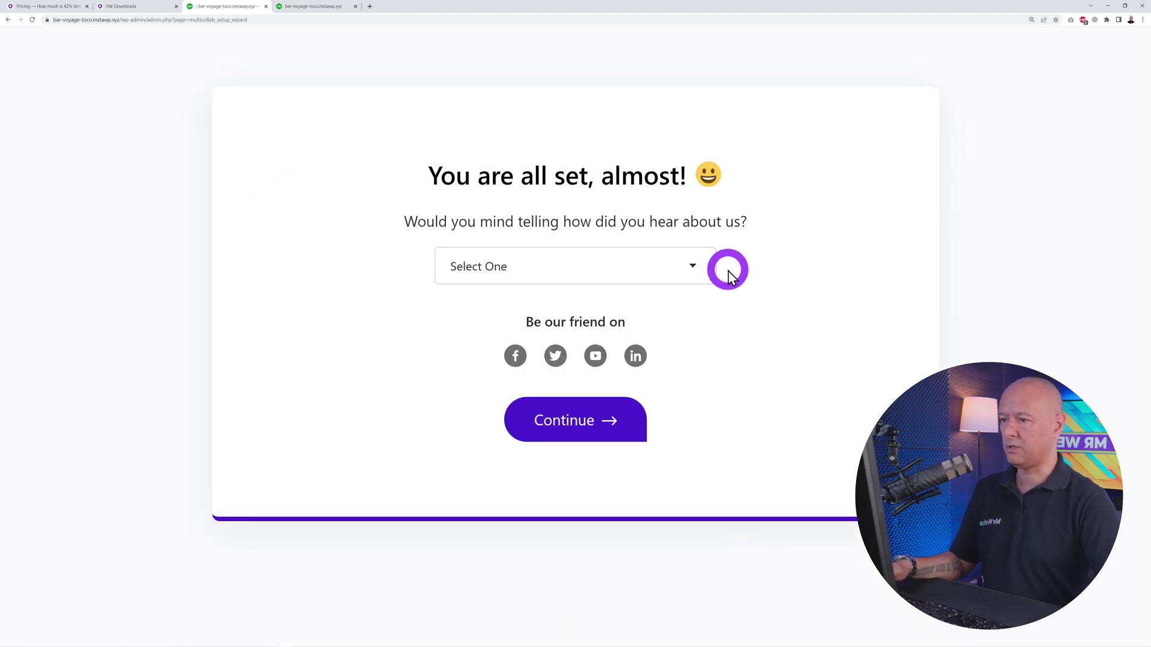
Answer 'Others' to how you heard about Multicollab and continue.
{"action": "left_click", "coordinate": [702, 273]}
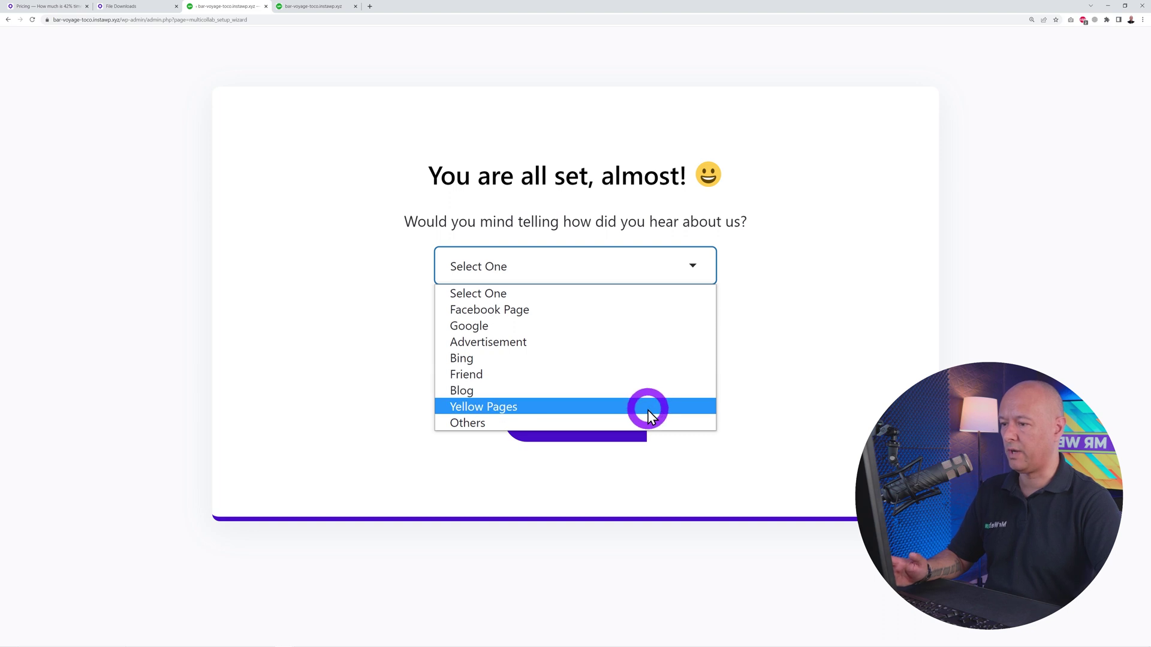
{"action": "left_click", "coordinate": [557, 423]}
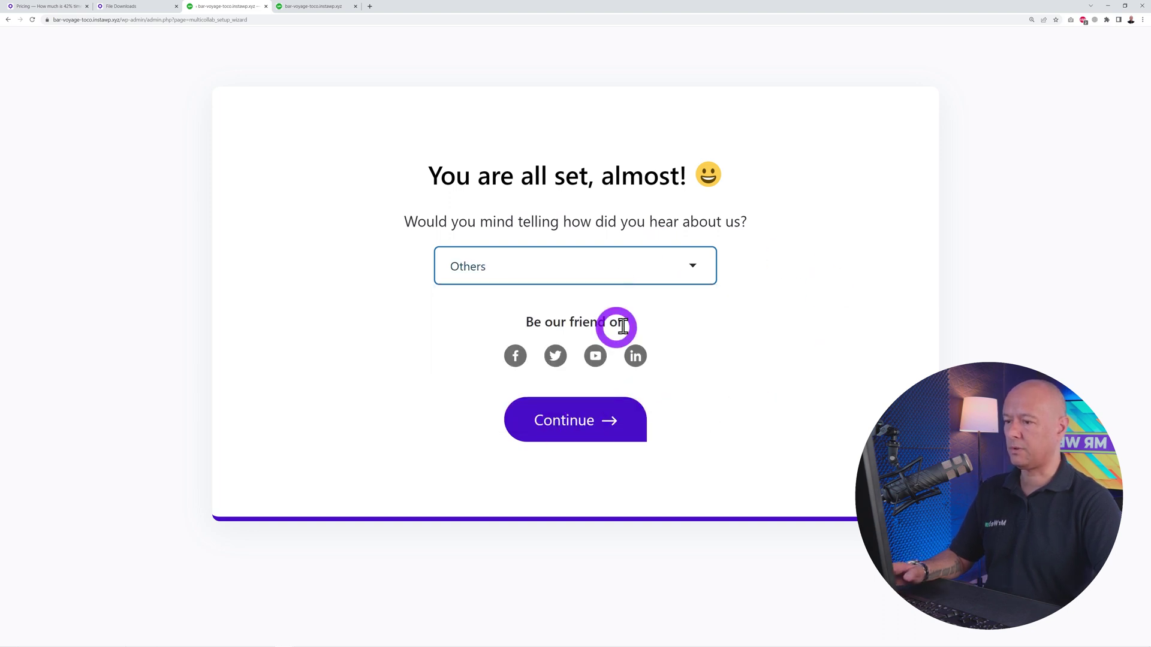
{"action": "left_click", "coordinate": [577, 436]}
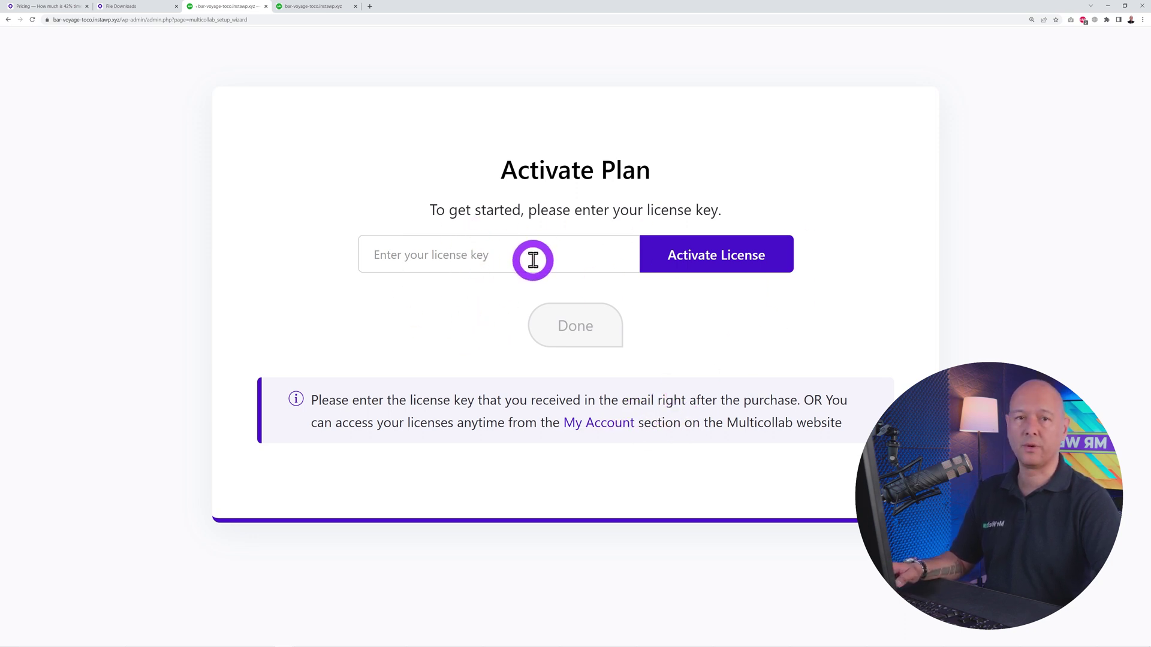
Paste the license key, activate the license and finish the wizard with Done.
{"action": "left_click", "coordinate": [477, 272]}
{"action": "key", "text": "ctrl+v"}
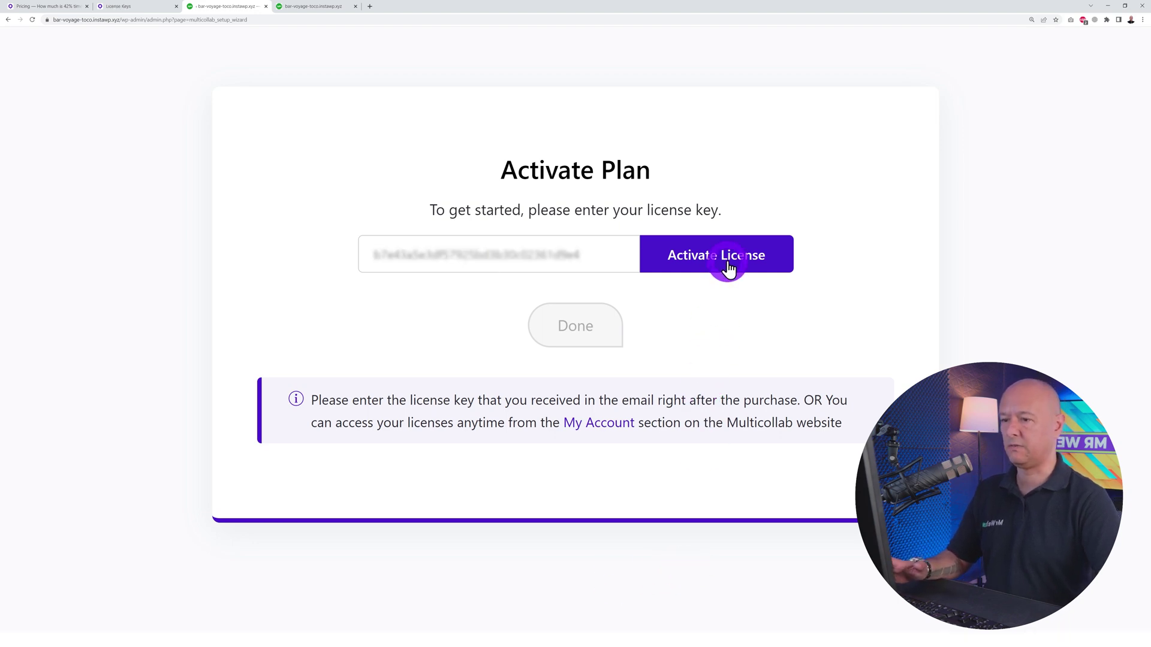
{"action": "left_click", "coordinate": [728, 269]}
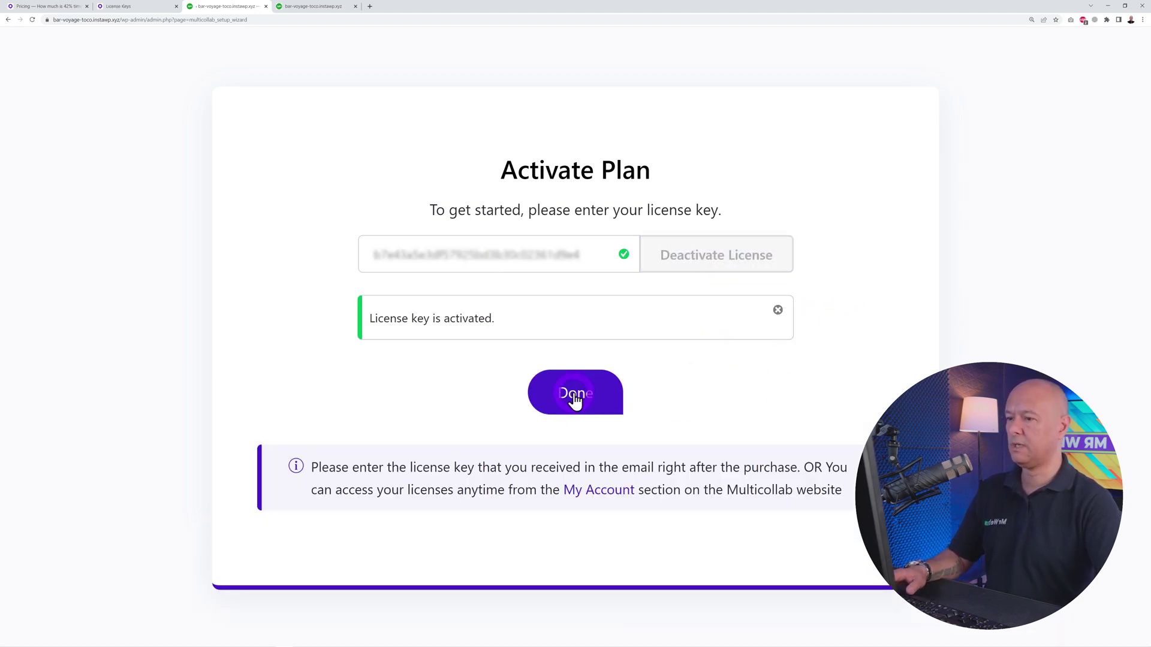
{"action": "left_click", "coordinate": [574, 399]}
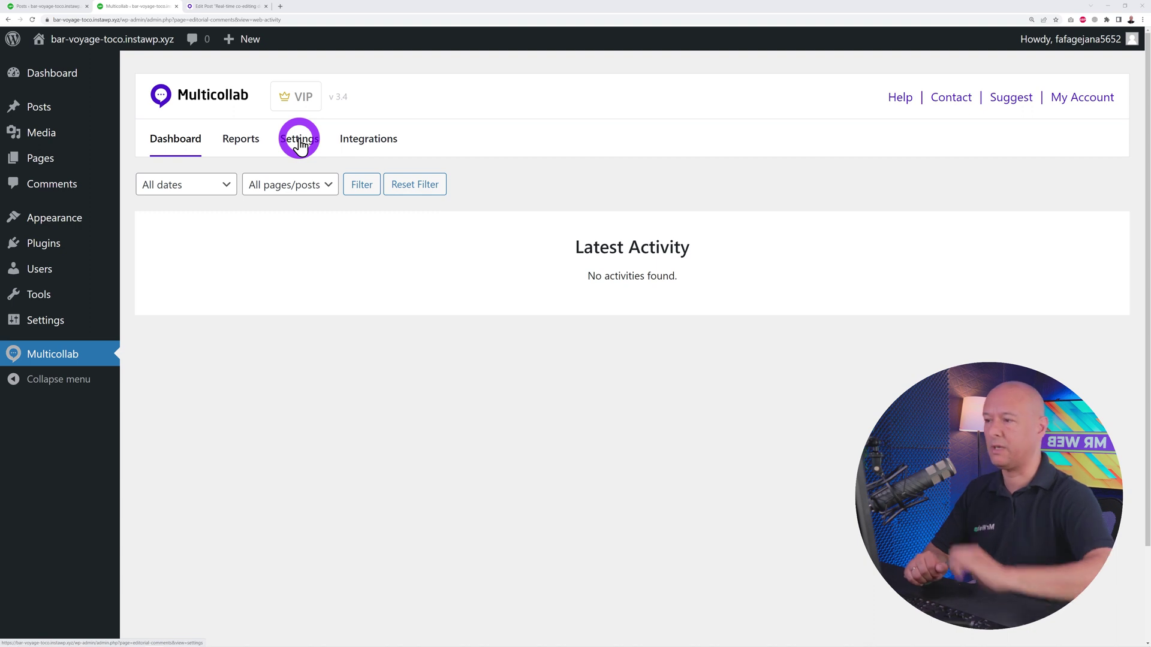
On Multicollab's Integrations page, connect Slack Channel Notifications.
{"action": "left_click", "coordinate": [367, 140]}
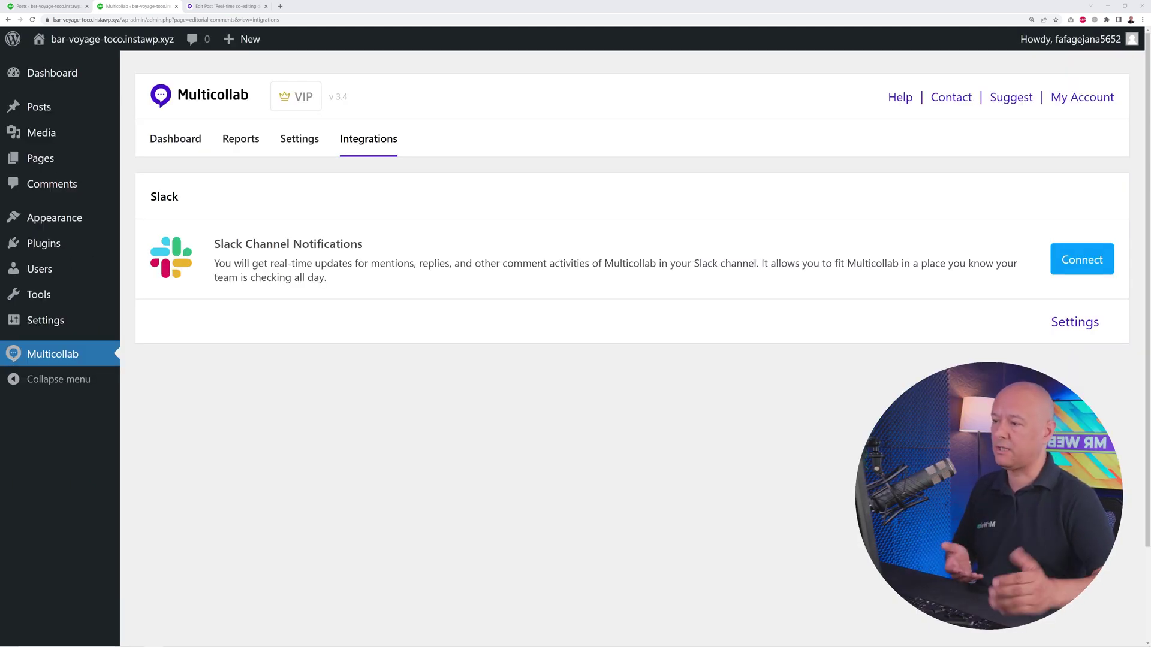
{"action": "left_click", "coordinate": [1084, 259]}
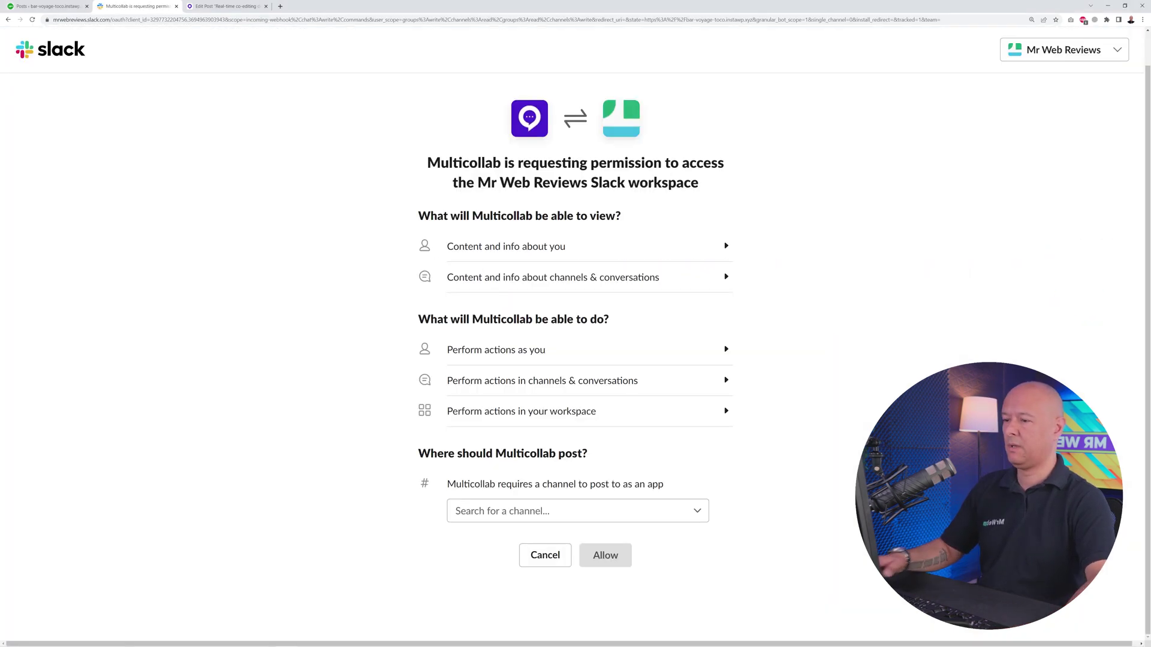
Route Multicollab's Slack notifications to your own direct messages and allow workspace access.
{"action": "left_click", "coordinate": [694, 511]}
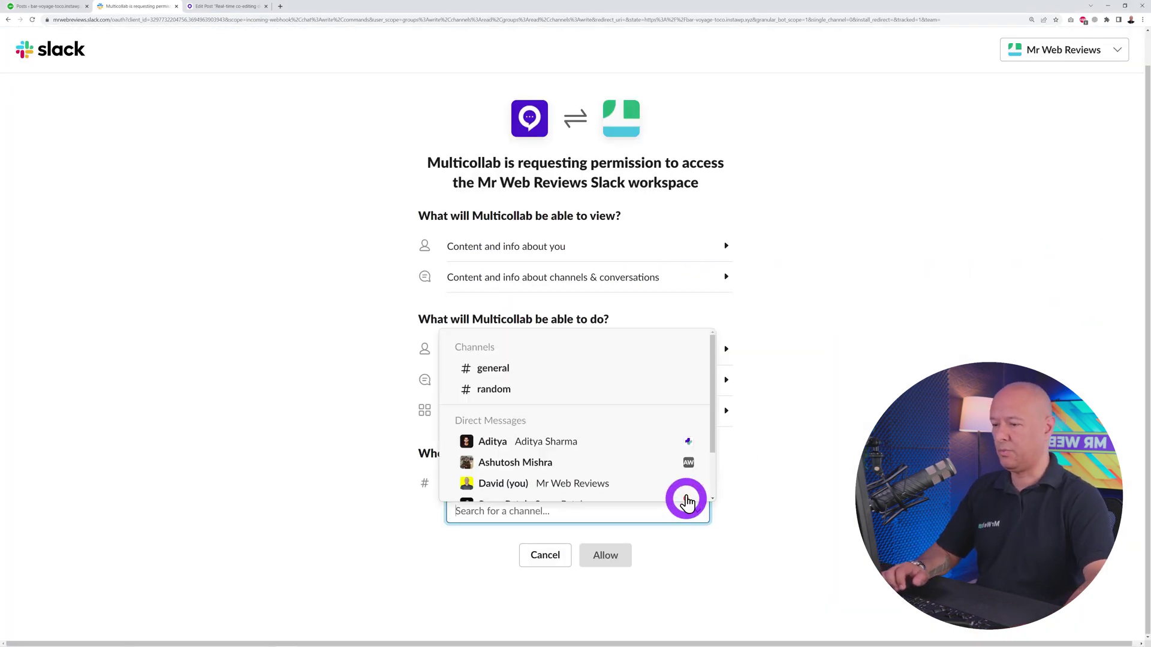
{"action": "left_click", "coordinate": [592, 447]}
{"action": "left_click", "coordinate": [608, 560]}
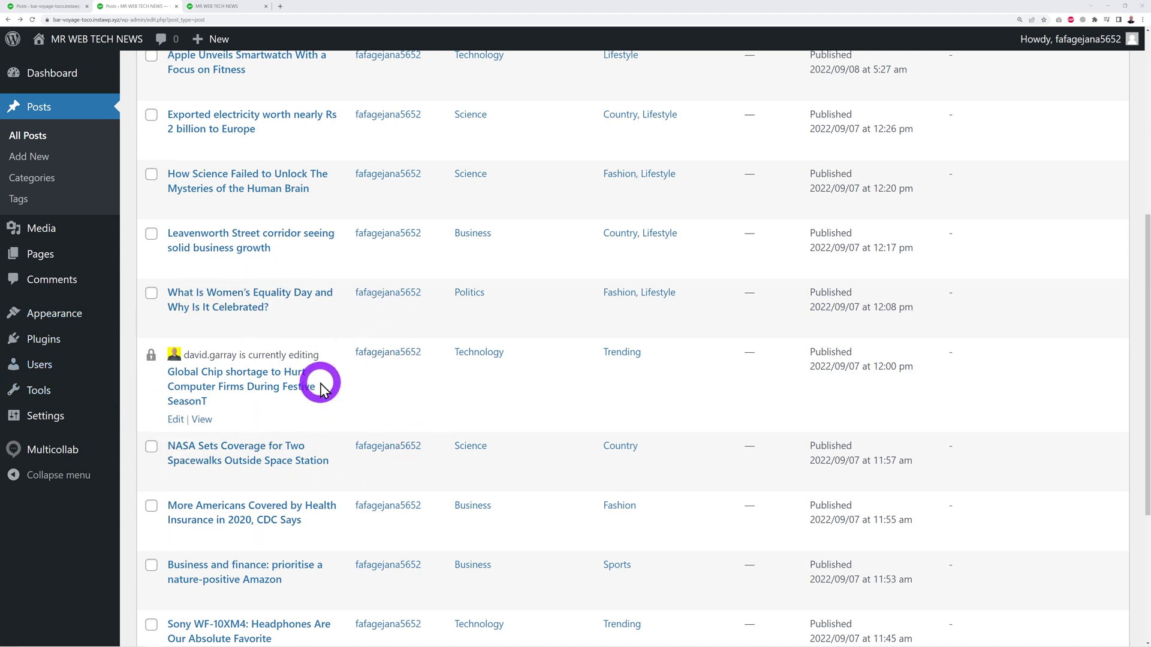
Open the locked Global Chip shortage post and take over editing from the other user.
{"action": "left_click", "coordinate": [268, 393]}
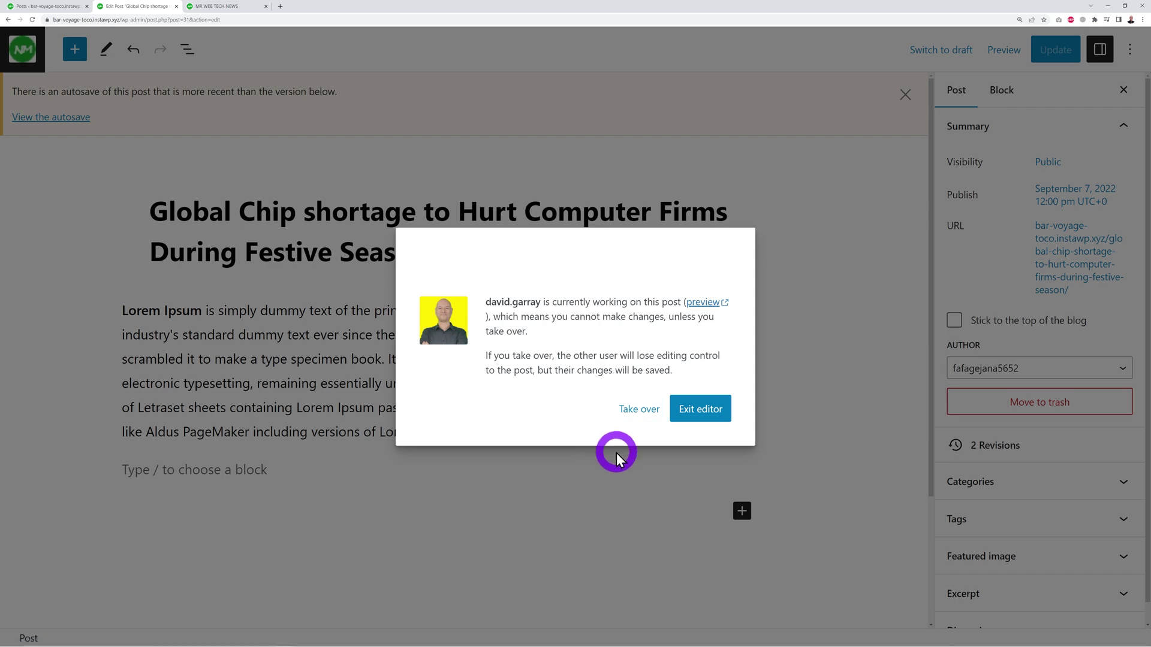
{"action": "left_click", "coordinate": [640, 412]}
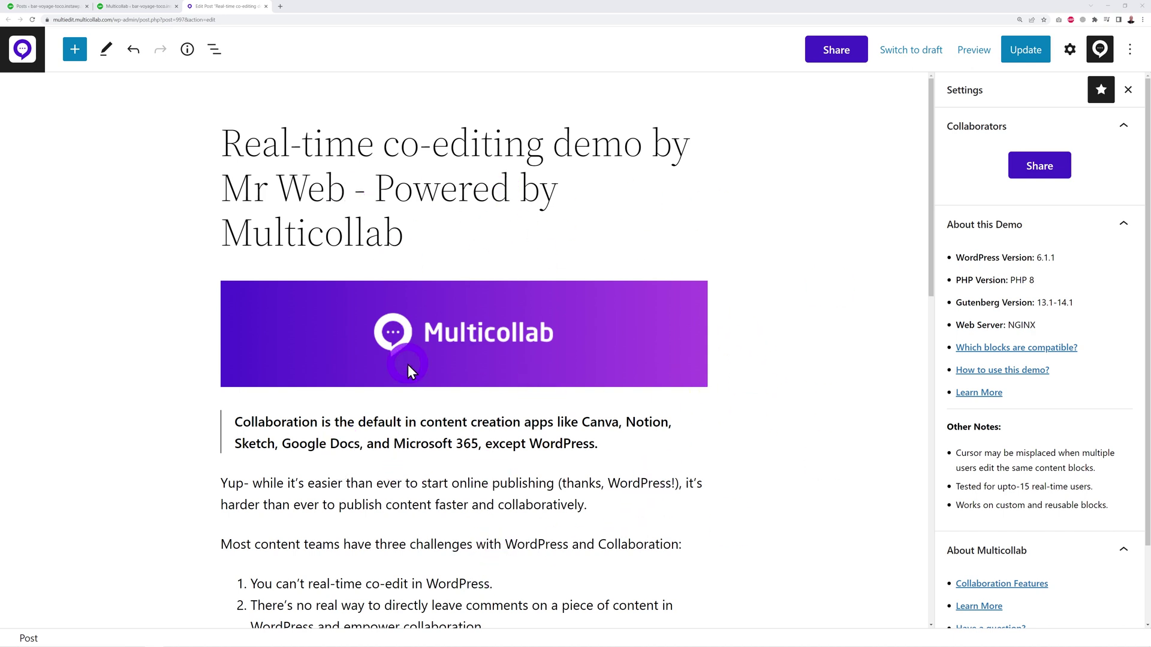
{"action": "scroll", "coordinate": [735, 461], "scroll_direction": "down", "scroll_amount": 3}
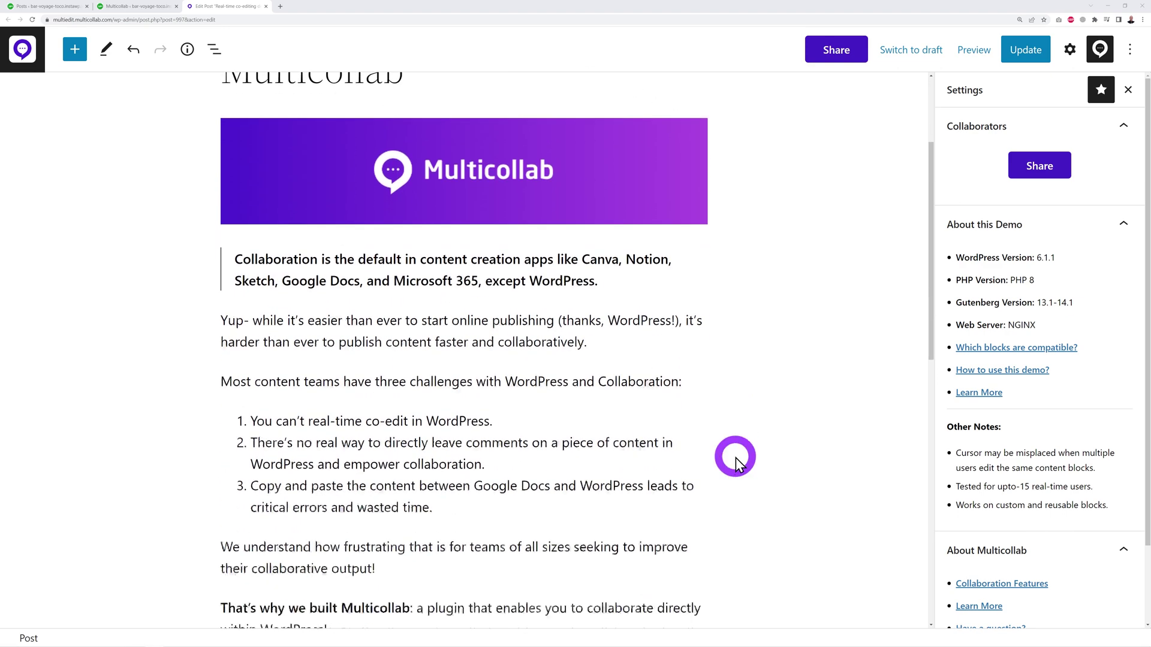
{"action": "scroll", "coordinate": [743, 491], "scroll_direction": "up", "scroll_amount": 3}
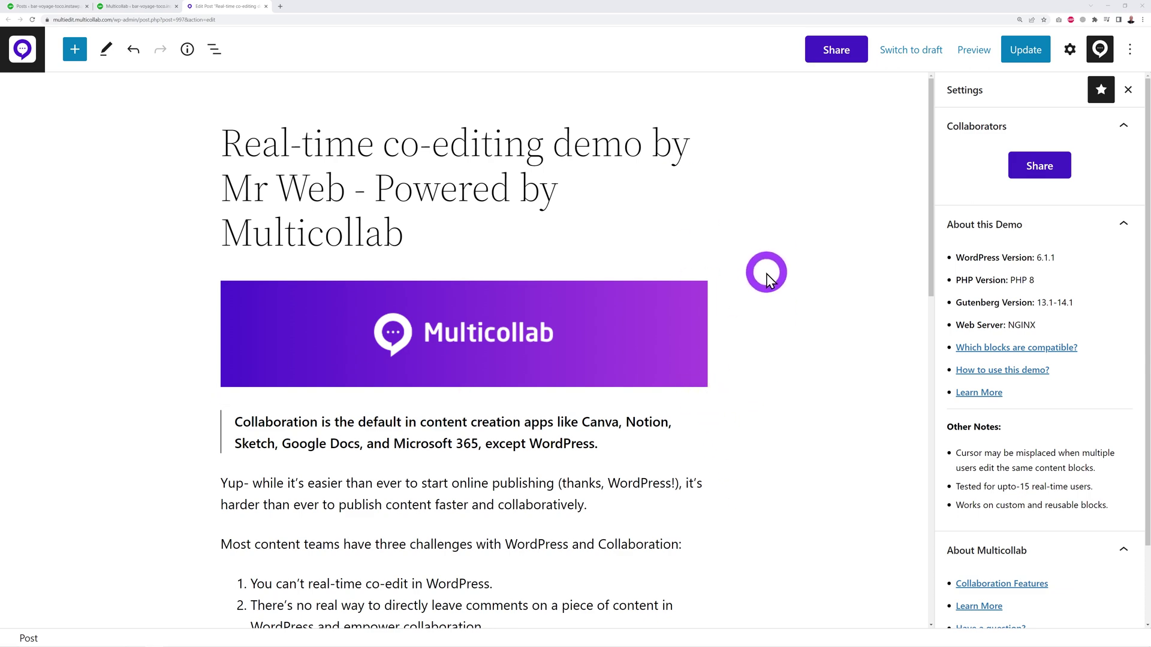
In the Share form, enter the collaborator's full name and e-mail address.
{"action": "left_click", "coordinate": [1029, 175]}
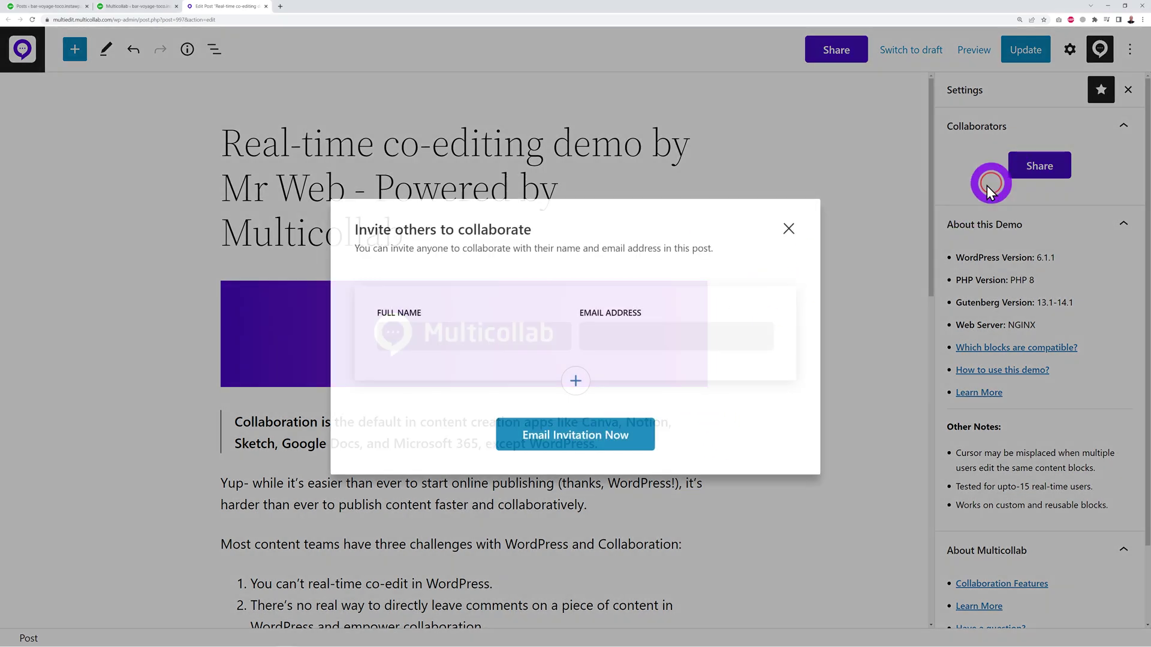
{"action": "left_click", "coordinate": [552, 339]}
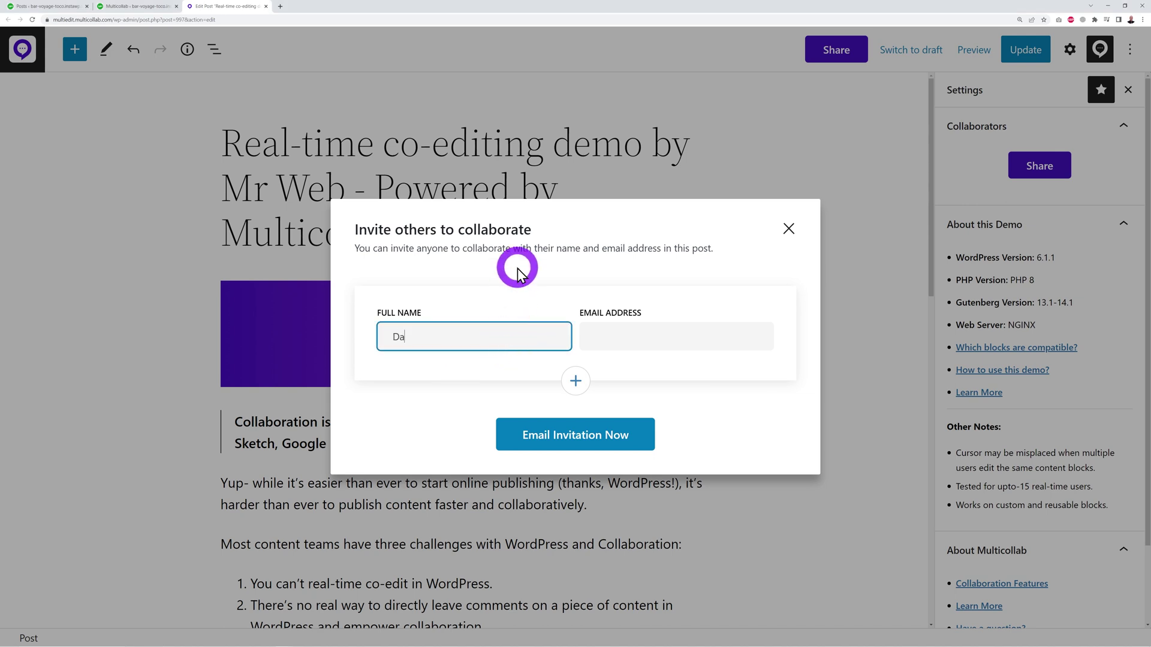
{"action": "key", "text": "Tab"}
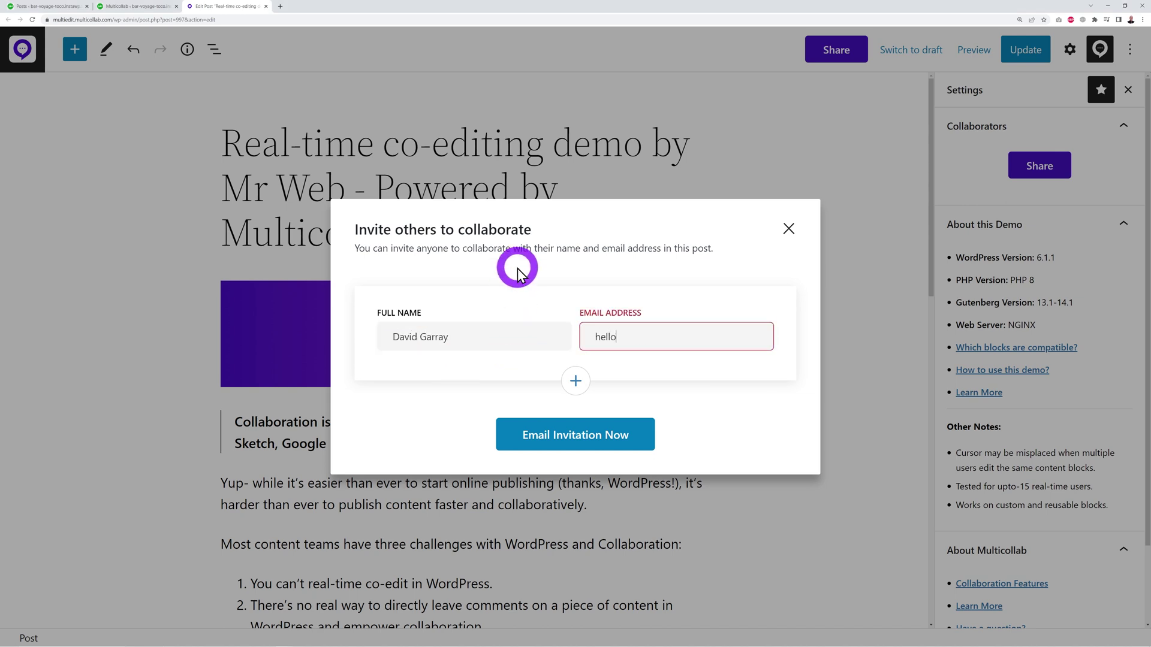
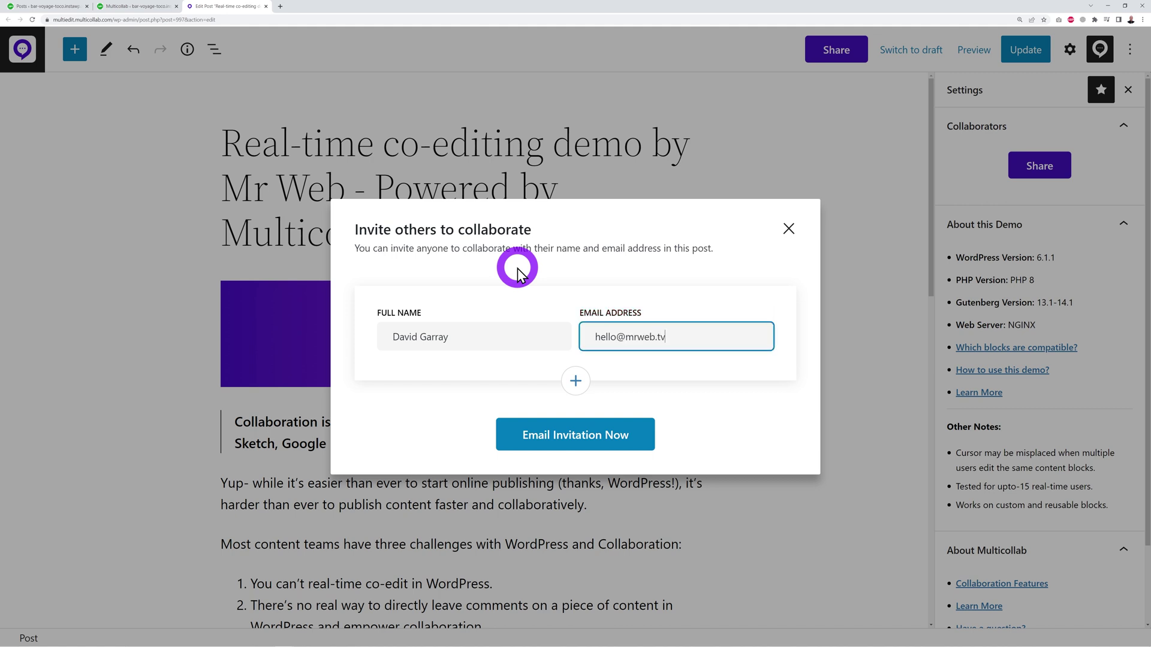
Remove the two extra blank collaborator rows and send the email invitation.
{"action": "left_click", "coordinate": [576, 381]}
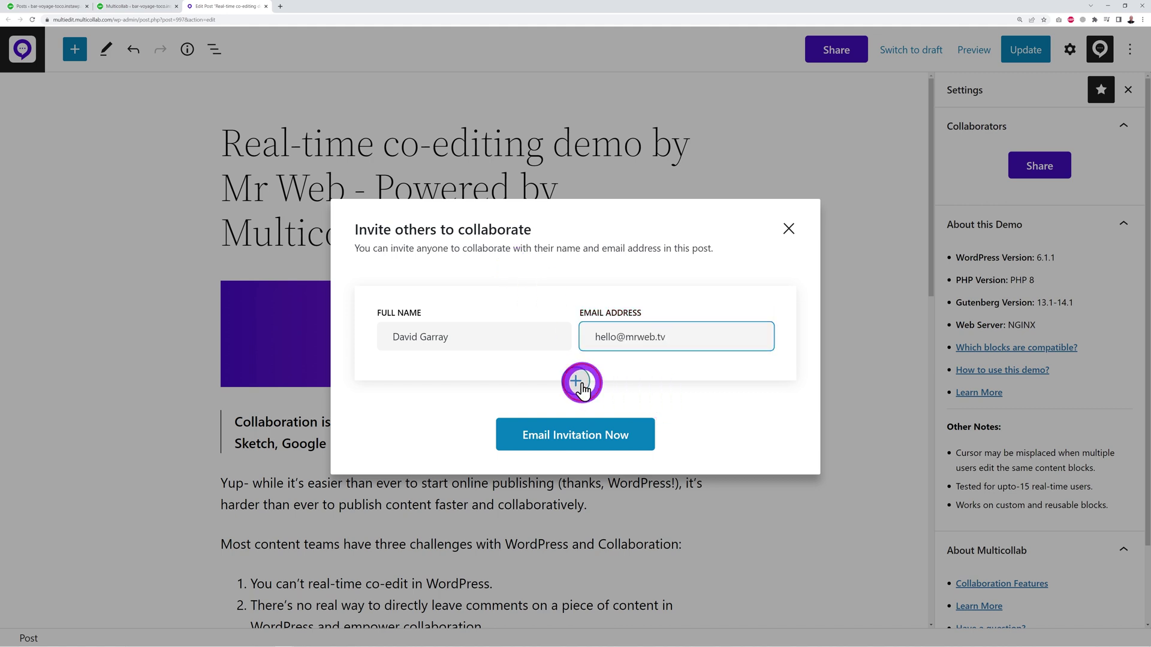
{"action": "left_click", "coordinate": [577, 451]}
{"action": "scroll", "coordinate": [689, 419], "scroll_direction": "down", "scroll_amount": 1}
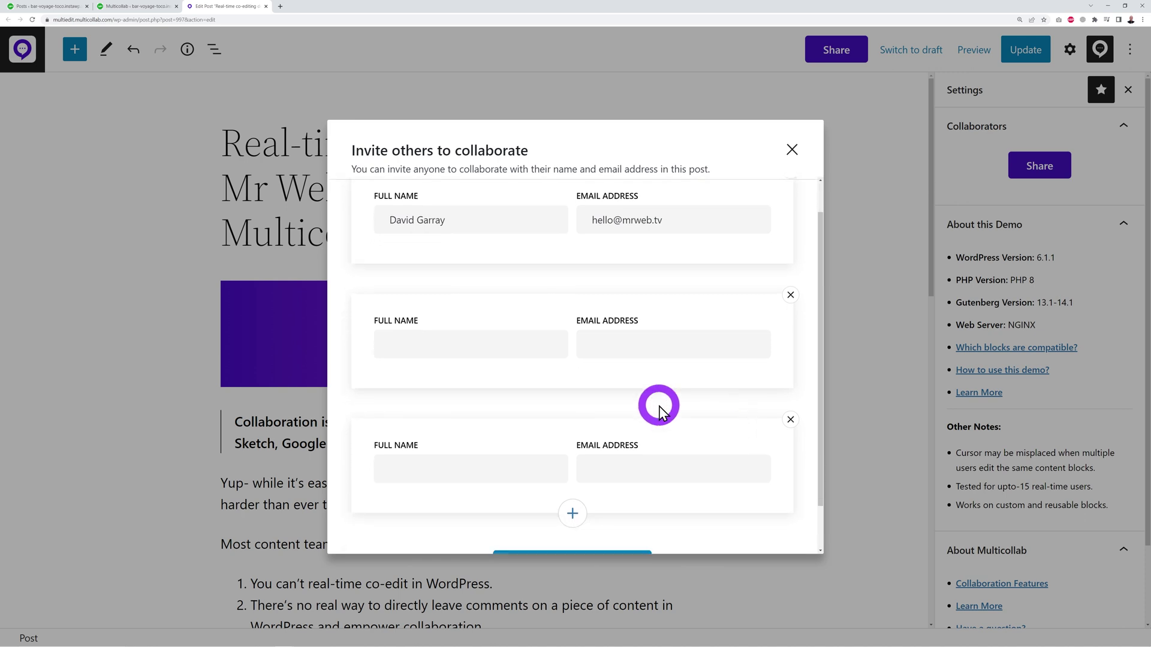
{"action": "scroll", "coordinate": [645, 401], "scroll_direction": "down", "scroll_amount": 1}
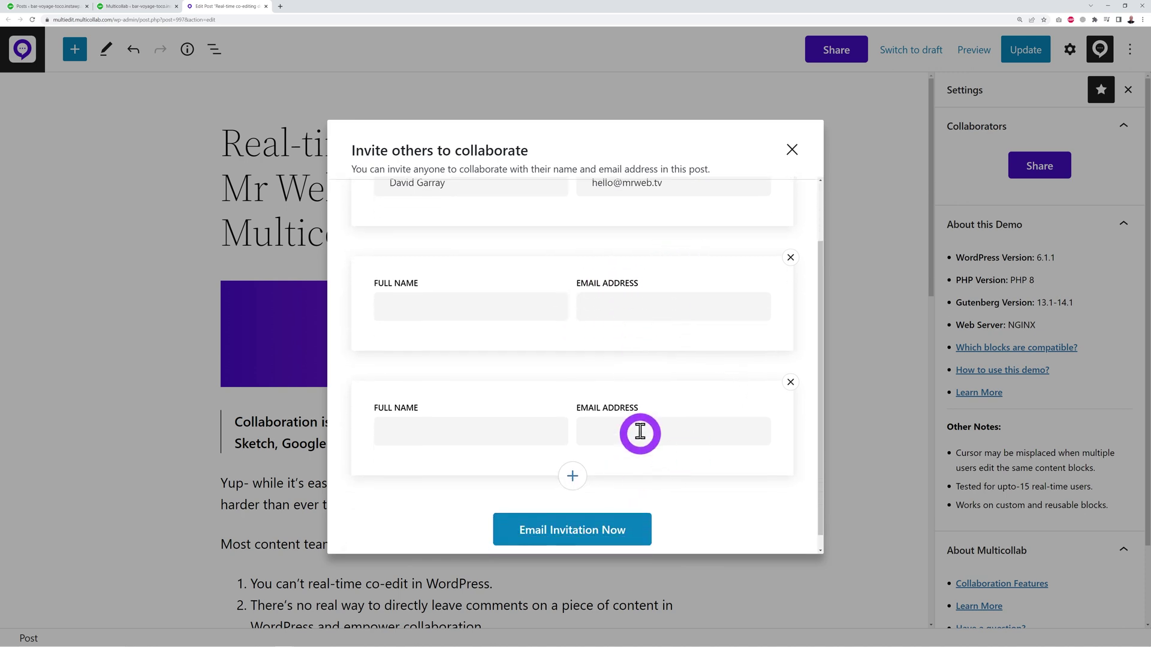
{"action": "left_click", "coordinate": [790, 382]}
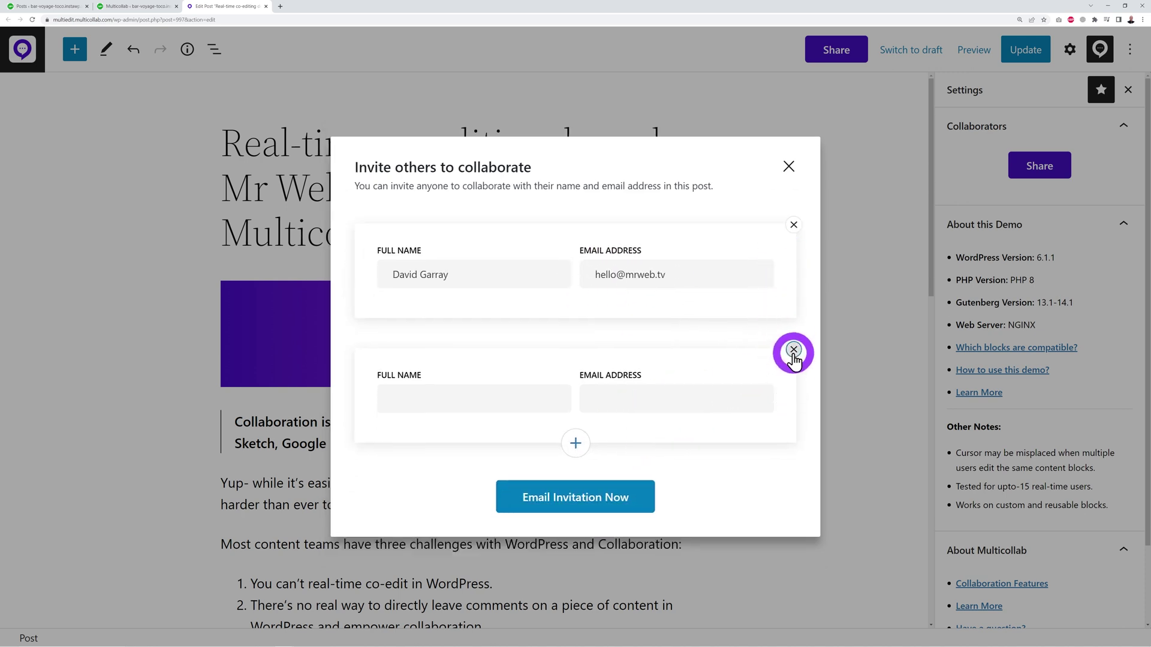
{"action": "left_click", "coordinate": [790, 350]}
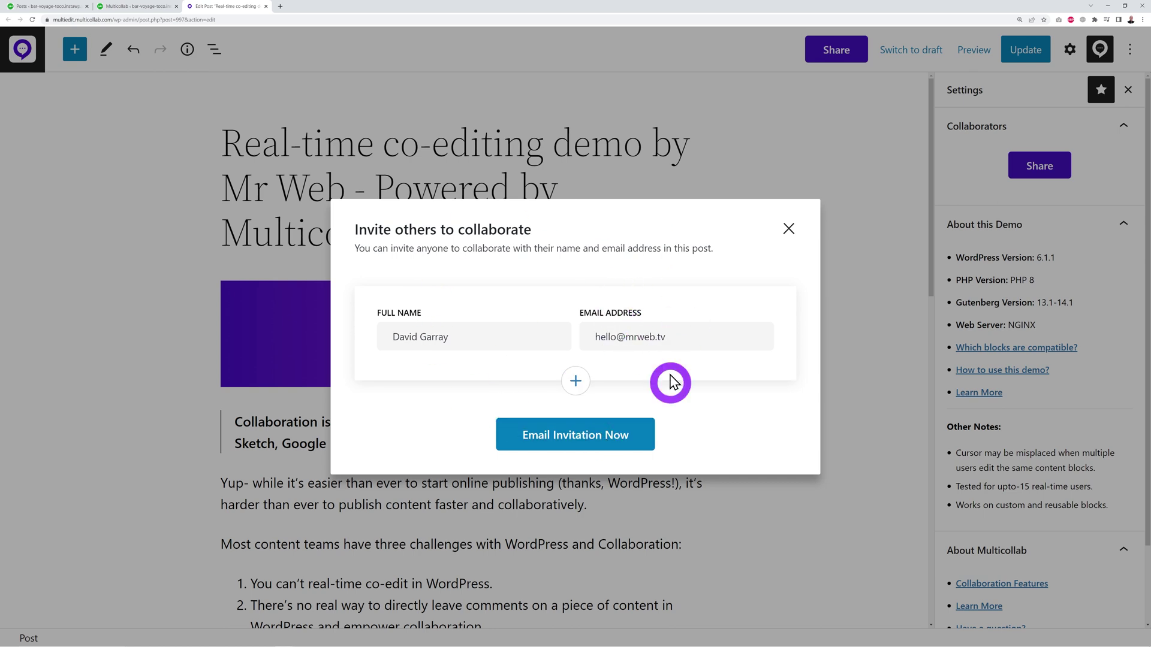
{"action": "left_click", "coordinate": [586, 444]}
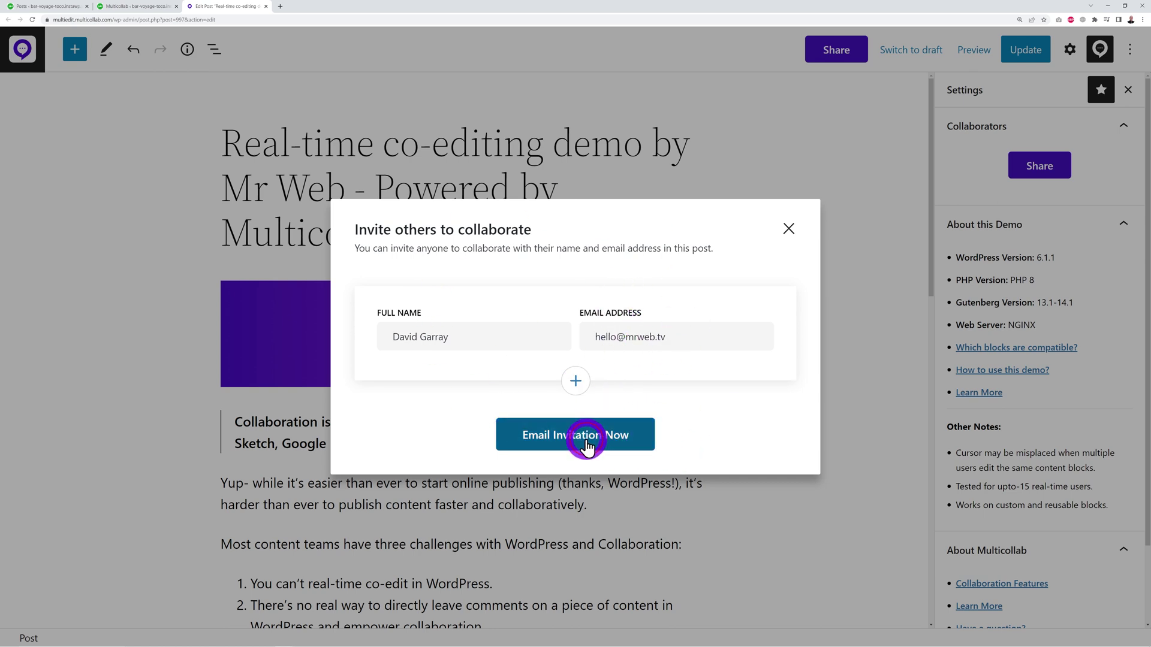
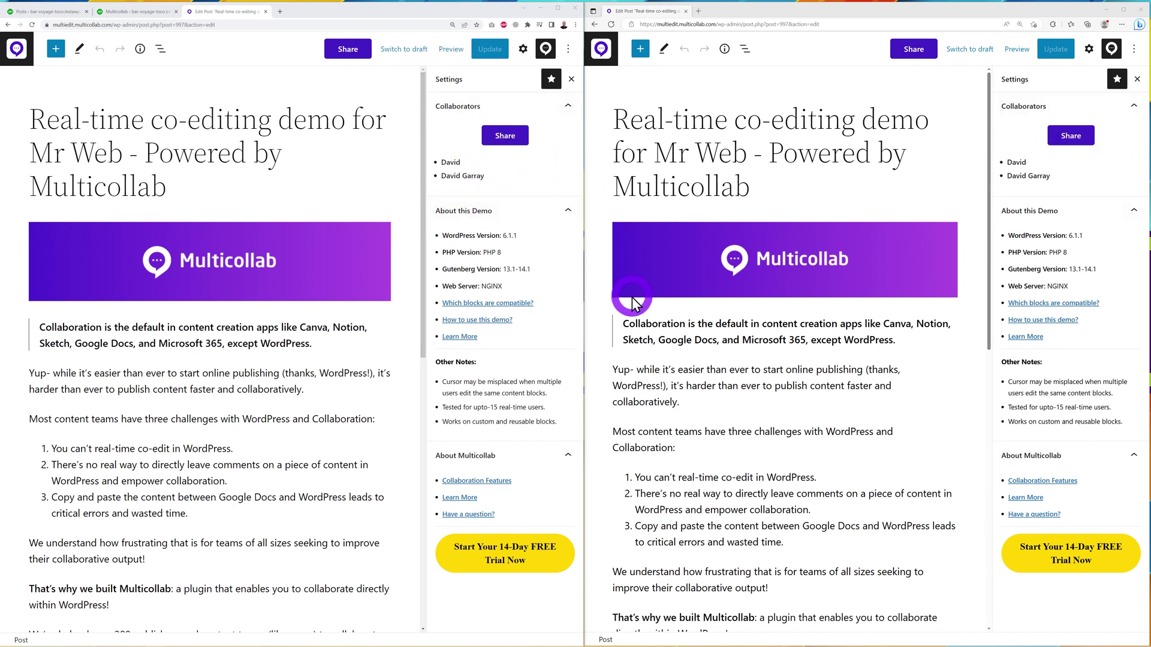
Add a second numbered point 'Type anything' after point 1 while the other collaborator edits nearby paragraphs.
{"action": "triple_click", "coordinate": [114, 326]}
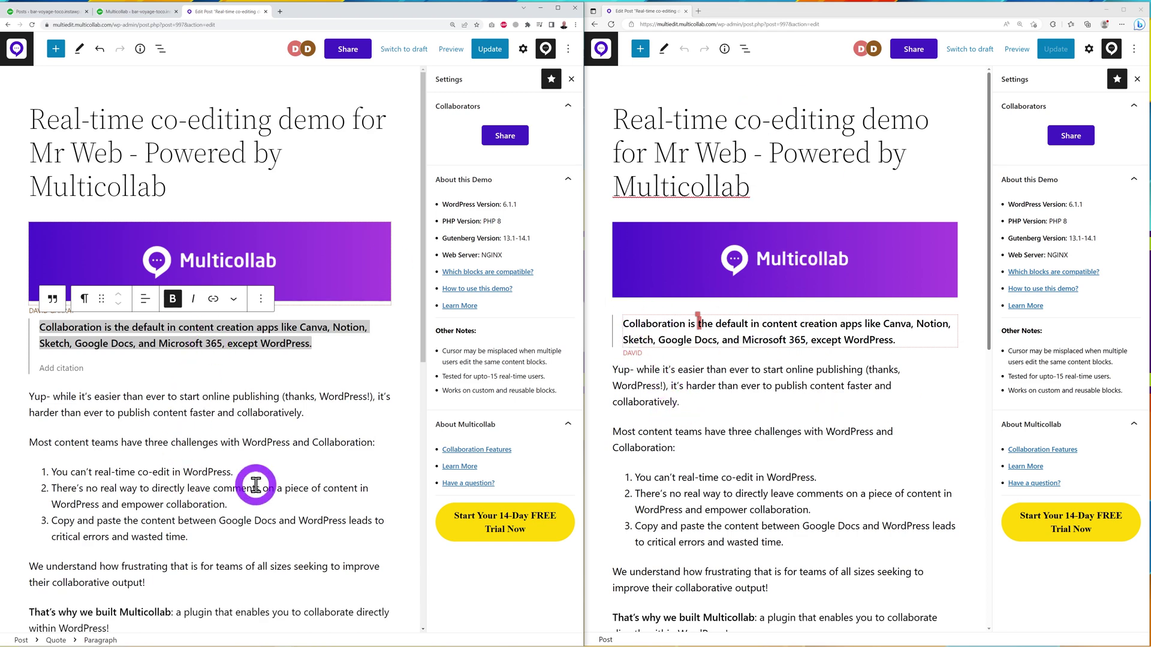
{"action": "left_click", "coordinate": [262, 413]}
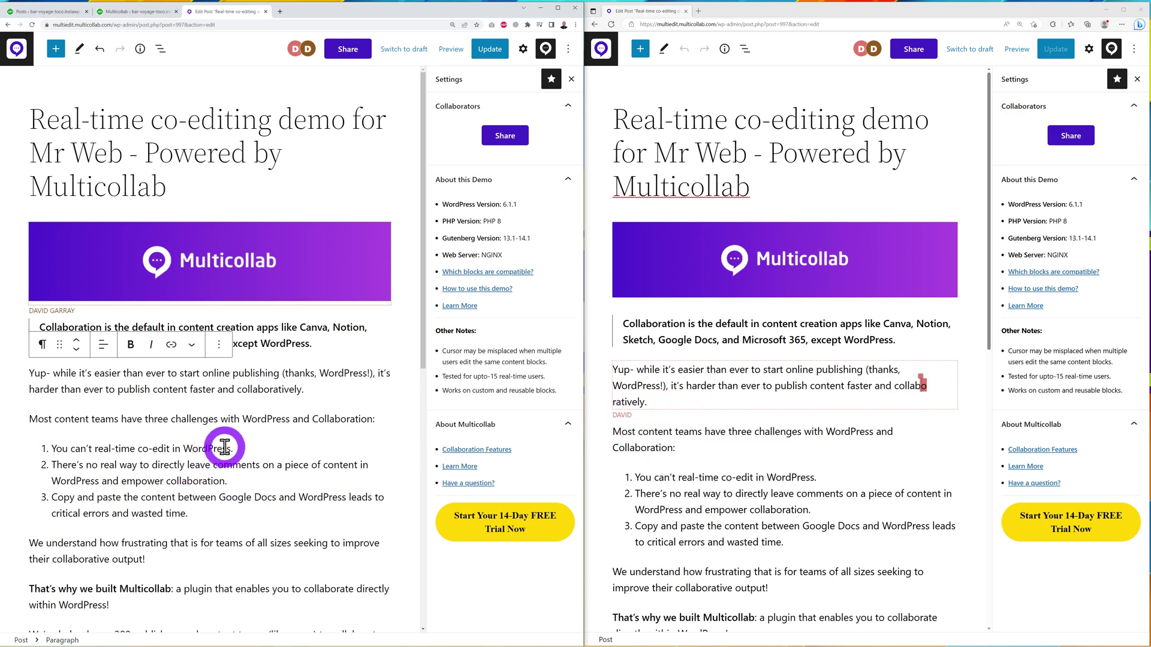
{"action": "left_click", "coordinate": [246, 448]}
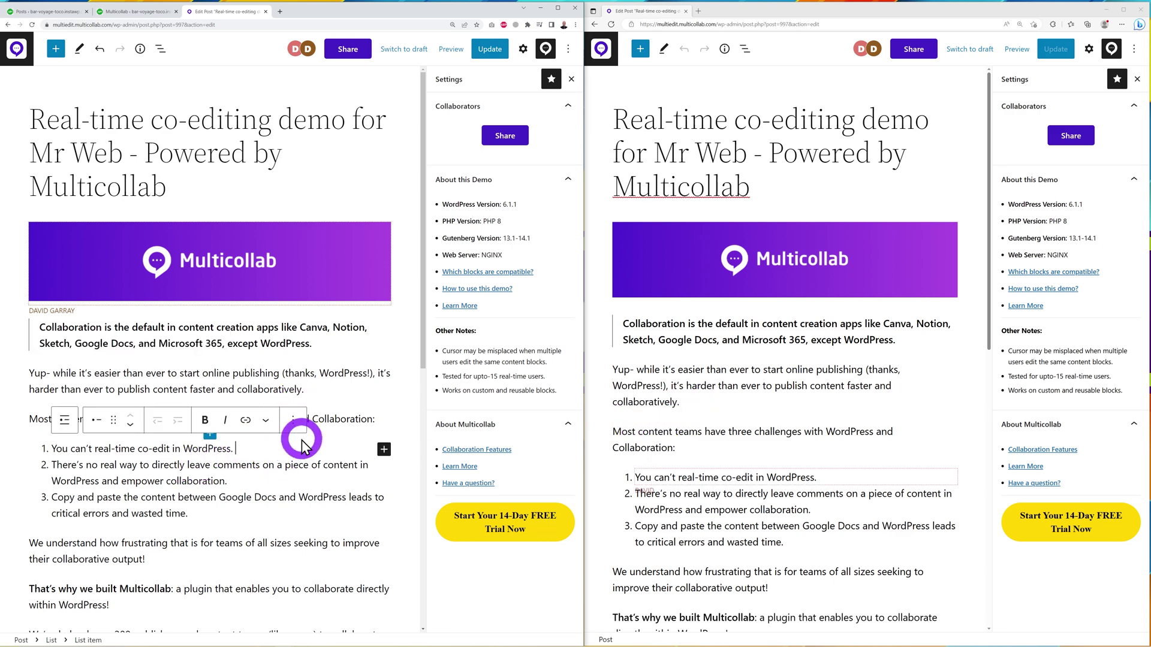
{"action": "key", "text": "Return"}
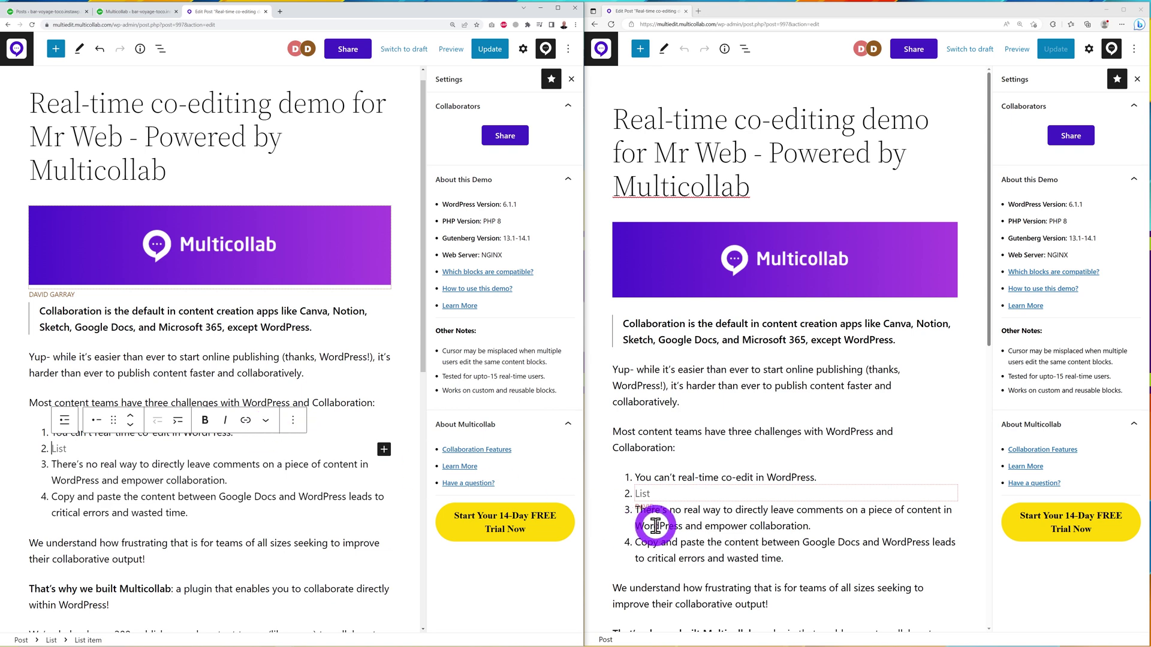
{"action": "type", "text": "Type anything"}
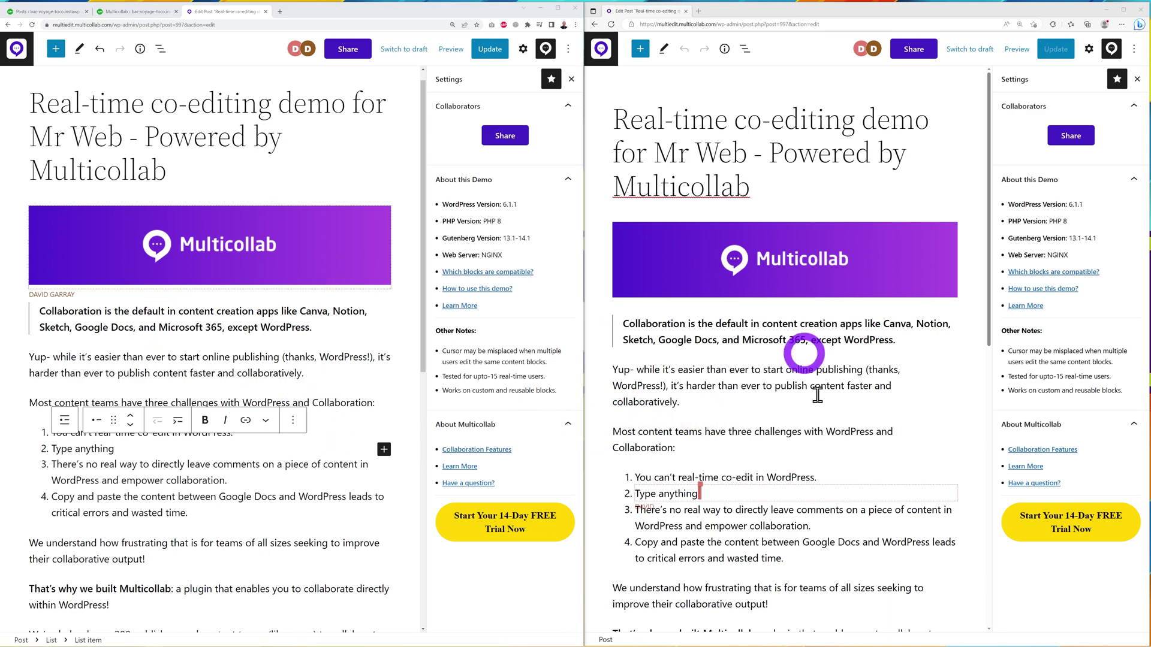
{"action": "left_click", "coordinate": [751, 386]}
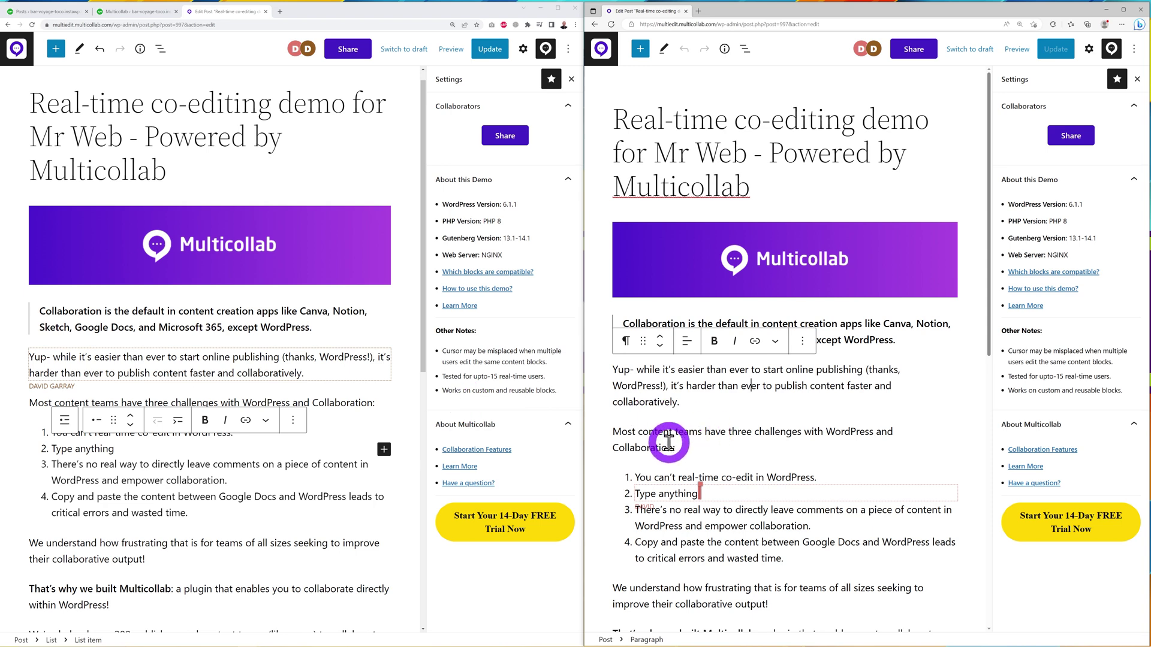
{"action": "left_click", "coordinate": [689, 447]}
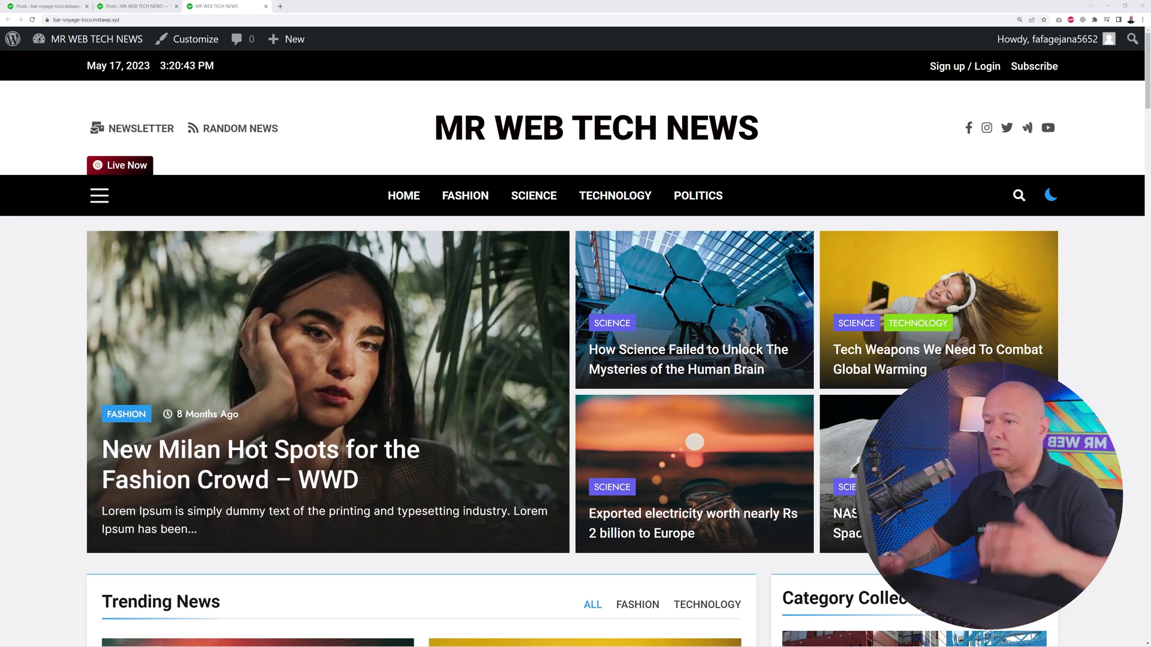
From All Posts, open 'Global Chip shortage to Hurt Computer Firms During Festive Season' and skim its content.
{"action": "left_click", "coordinate": [138, 6]}
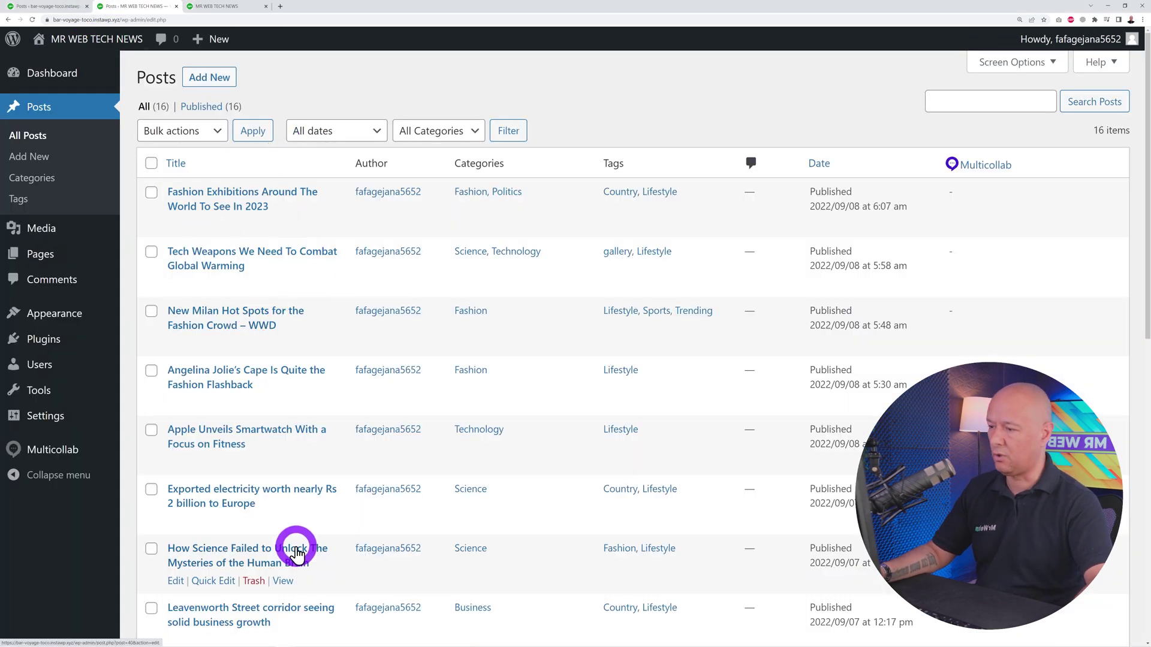
{"action": "scroll", "coordinate": [441, 390], "scroll_direction": "down", "scroll_amount": 8}
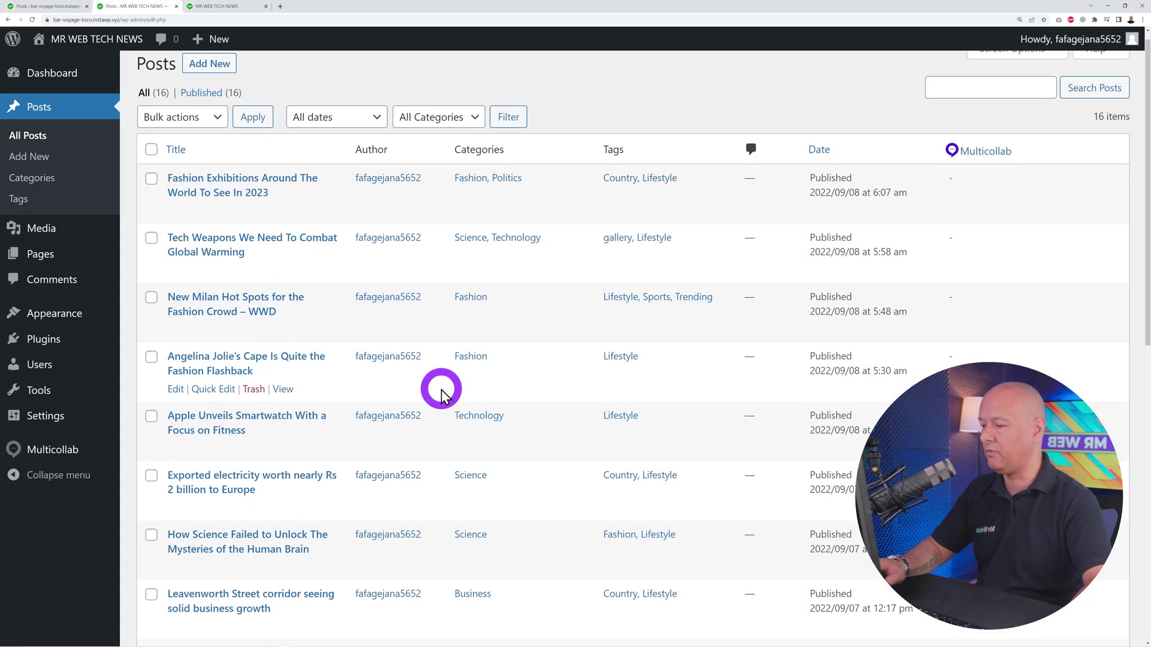
{"action": "scroll", "coordinate": [442, 390], "scroll_direction": "down", "scroll_amount": 2}
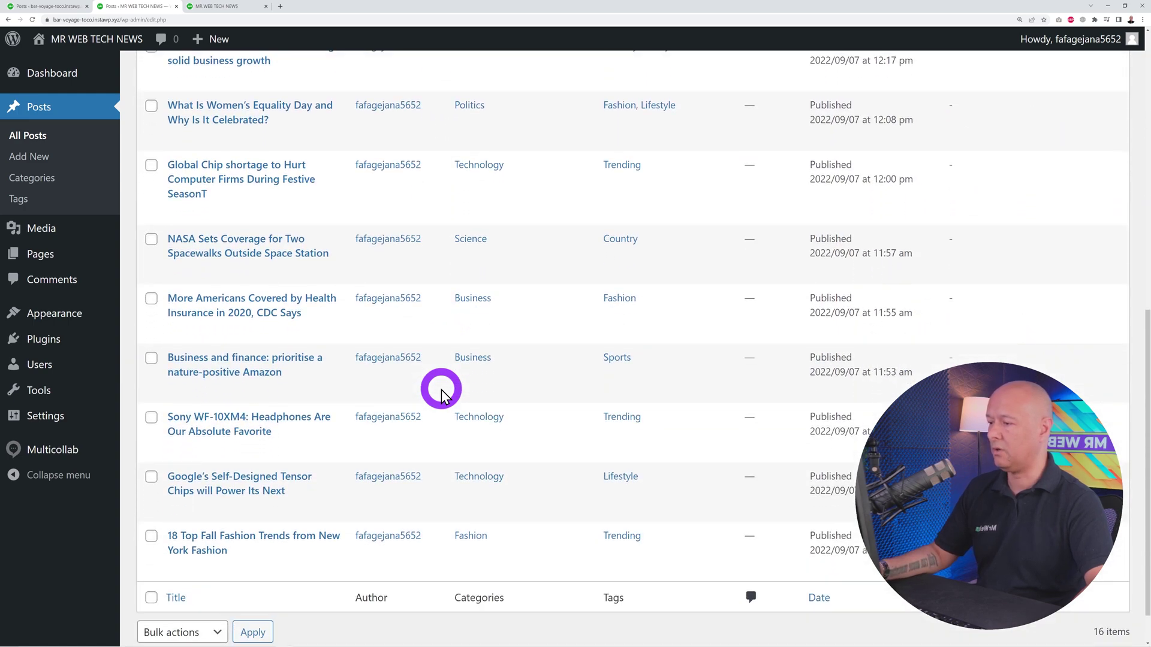
{"action": "left_click", "coordinate": [248, 173]}
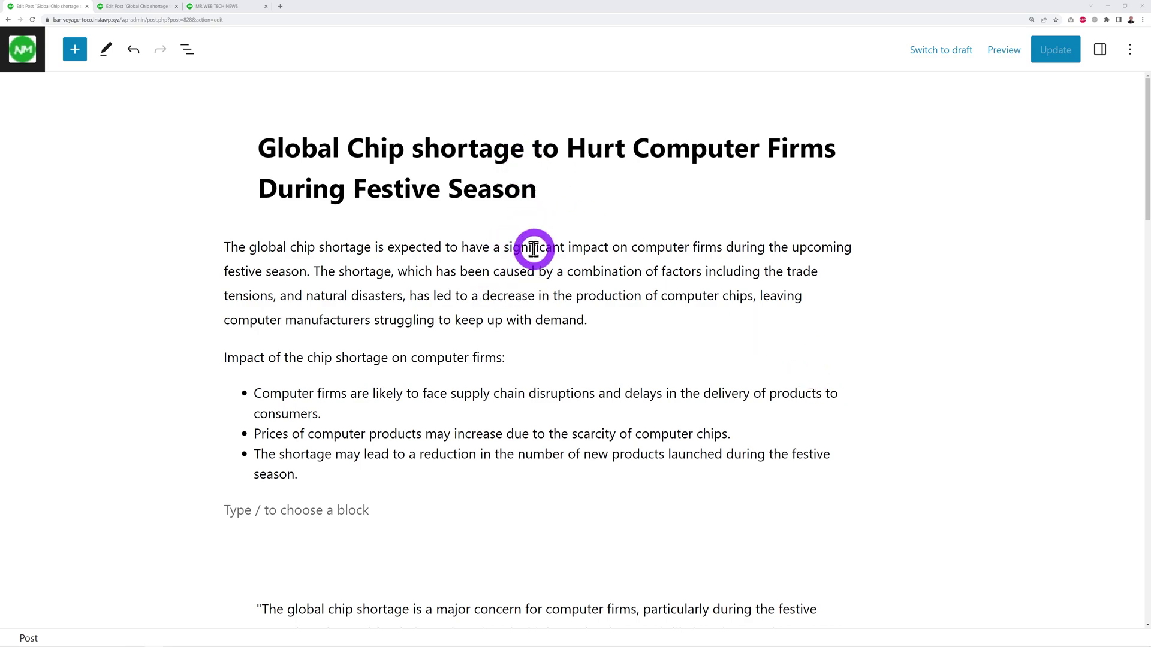
{"action": "scroll", "coordinate": [489, 408], "scroll_direction": "down", "scroll_amount": 10}
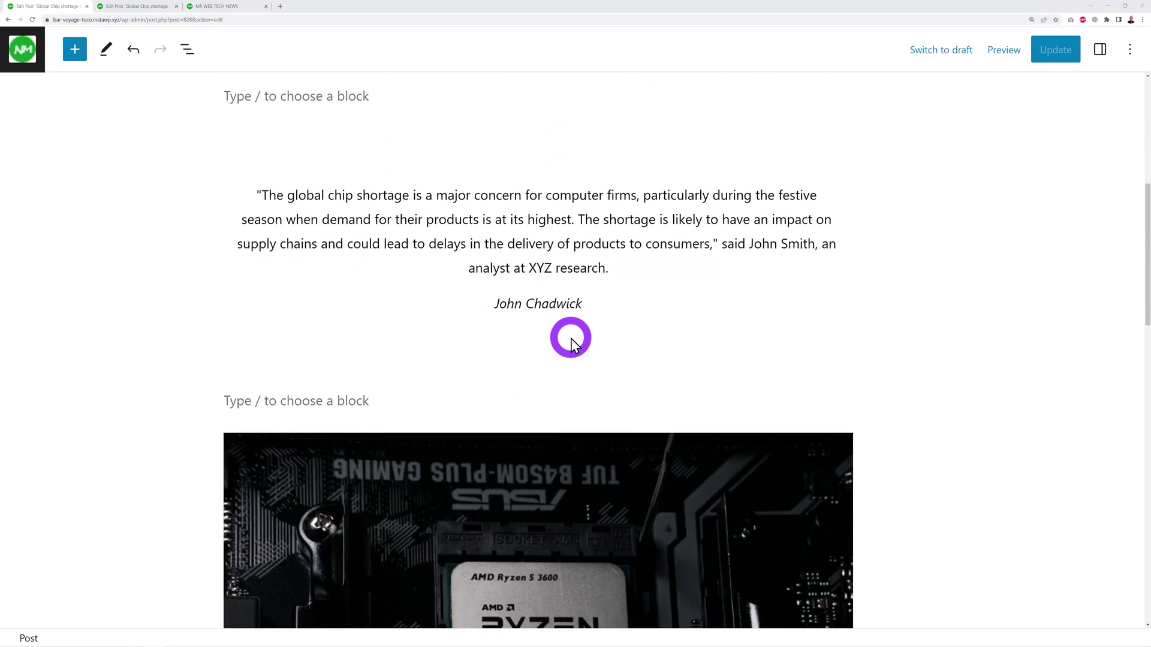
{"action": "scroll", "coordinate": [571, 338], "scroll_direction": "down", "scroll_amount": 8}
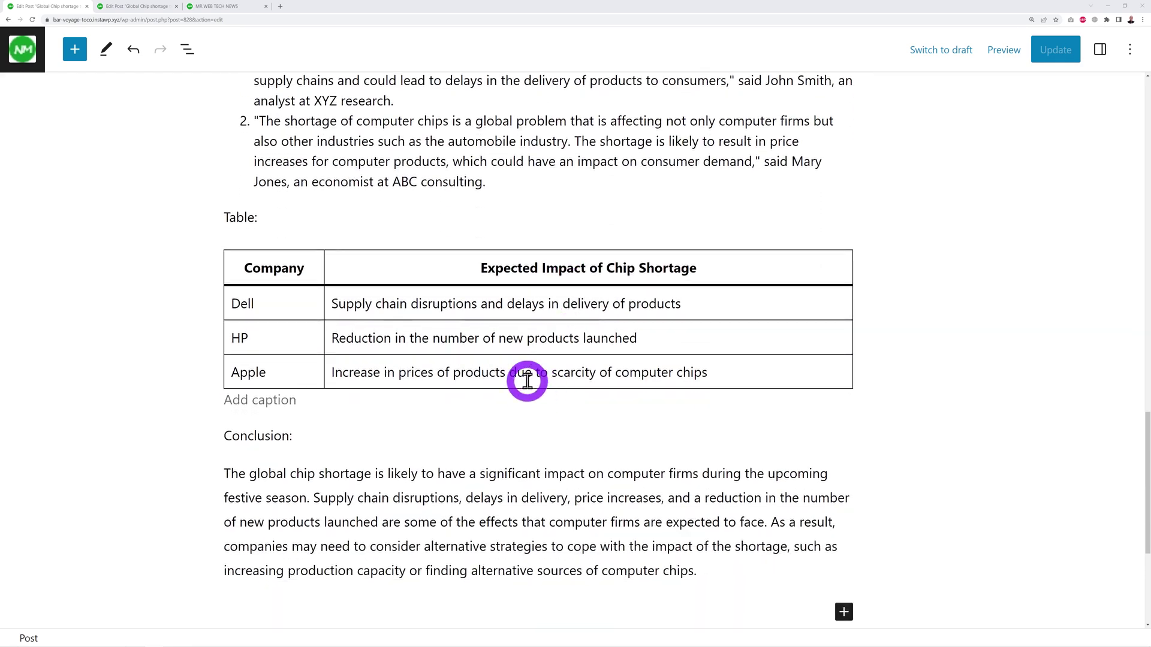
{"action": "scroll", "coordinate": [683, 333], "scroll_direction": "down", "scroll_amount": 2}
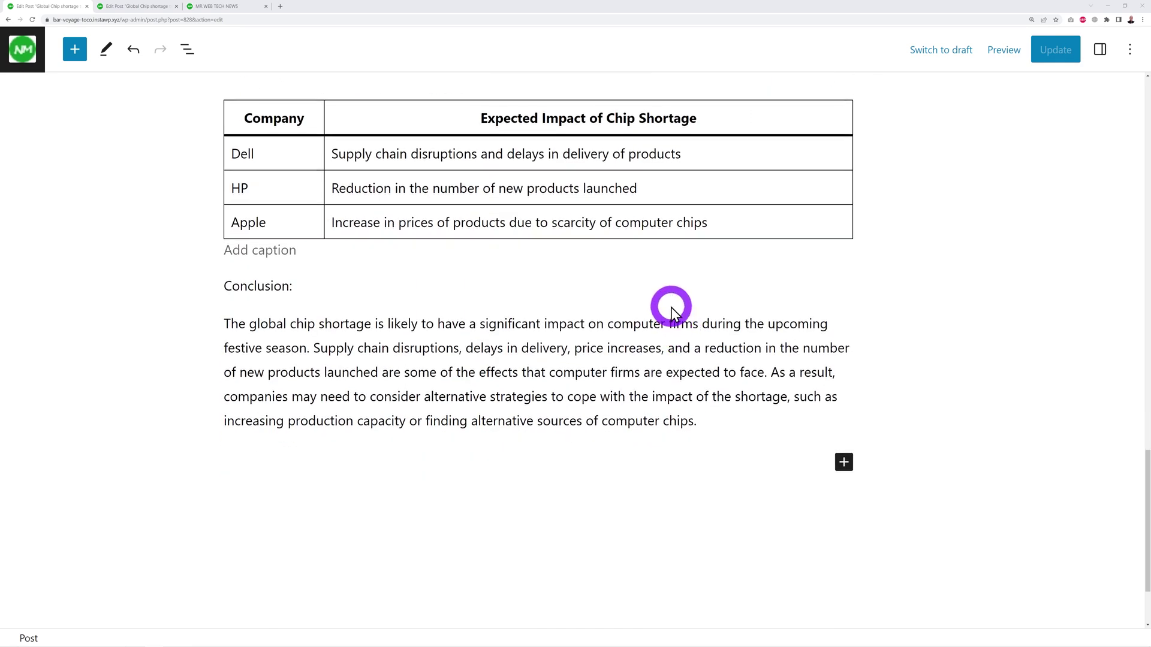
{"action": "scroll", "coordinate": [788, 380], "scroll_direction": "up", "scroll_amount": 3}
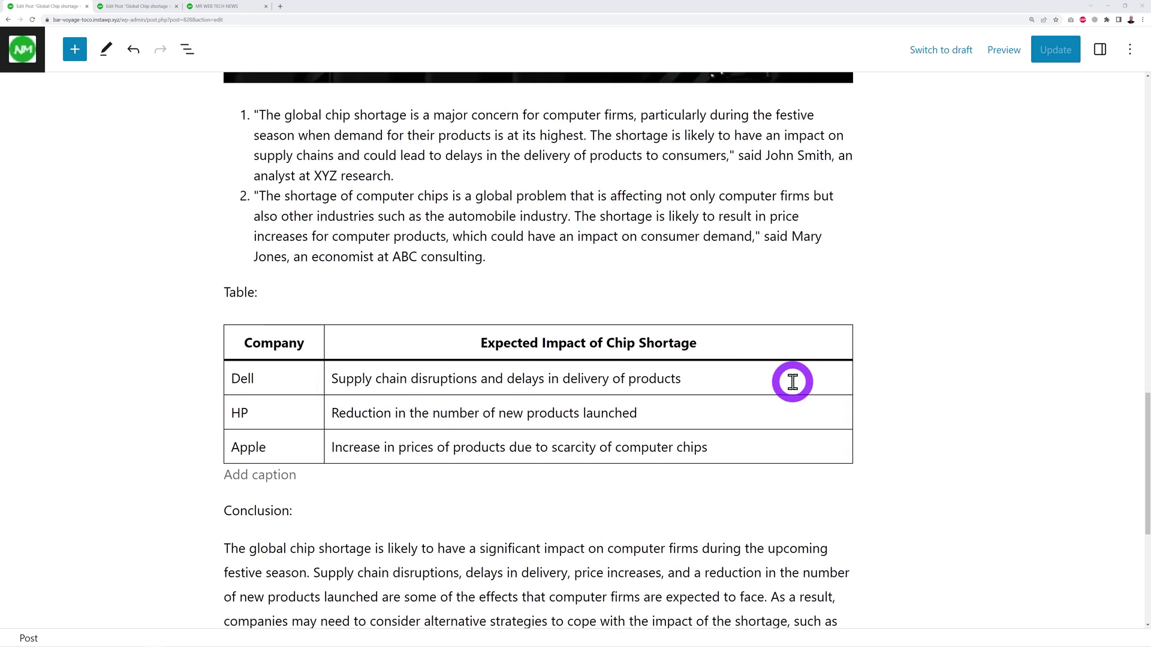
{"action": "scroll", "coordinate": [792, 382], "scroll_direction": "up", "scroll_amount": 15}
{"action": "scroll", "coordinate": [792, 382], "scroll_direction": "up", "scroll_amount": 5}
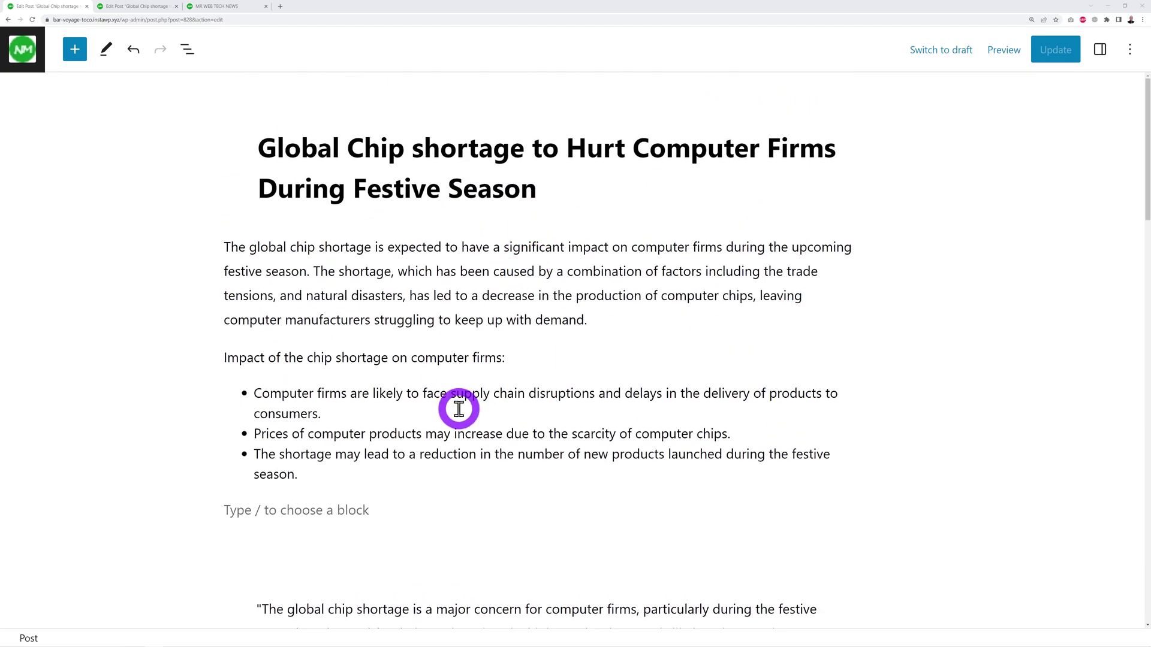
{"action": "left_click_drag", "start_coordinate": [254, 394], "coordinate": [316, 409]}
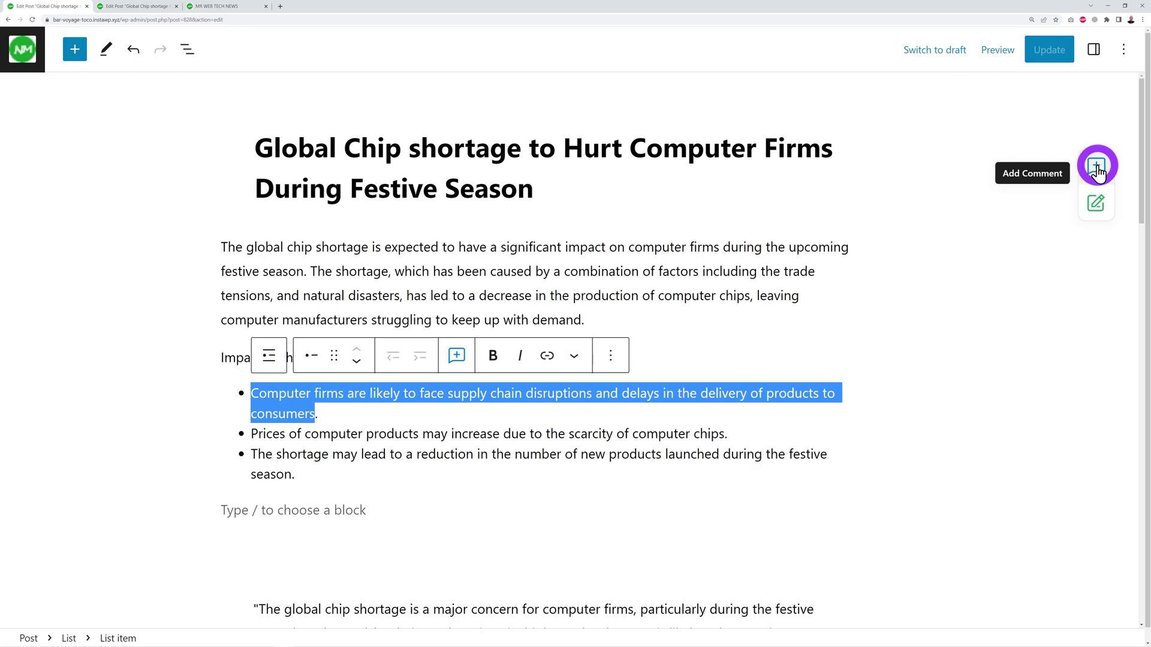
{"action": "left_click", "coordinate": [457, 357]}
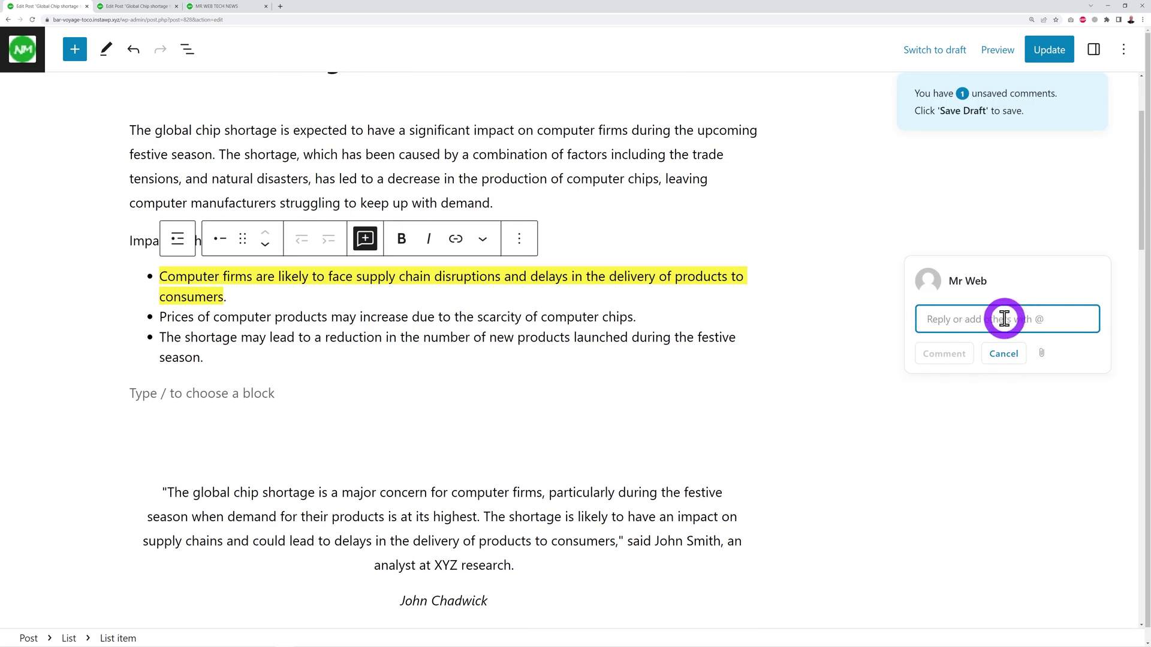
{"action": "type", "text": "@"}
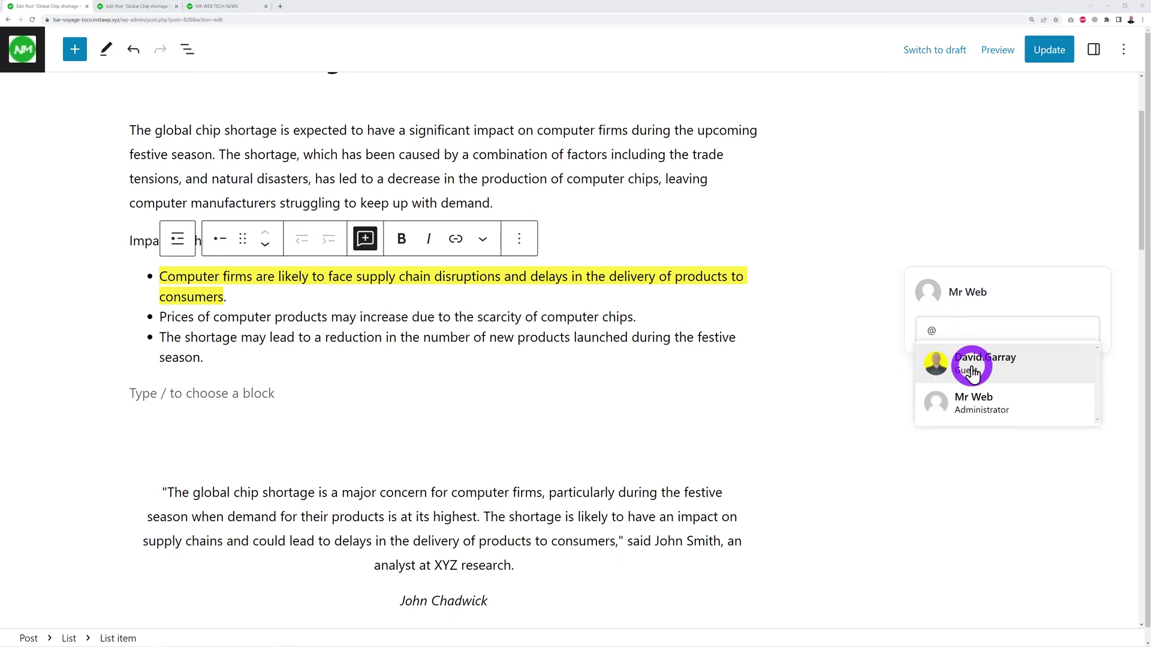
{"action": "left_click", "coordinate": [959, 327]}
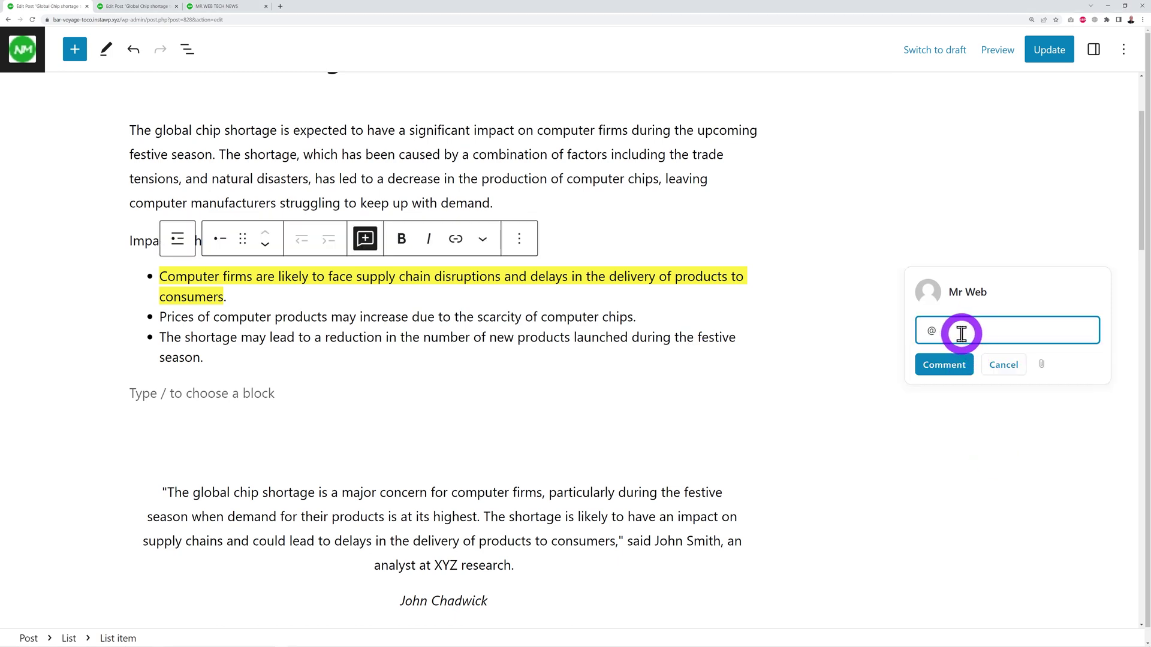
{"action": "type", "text": "david"}
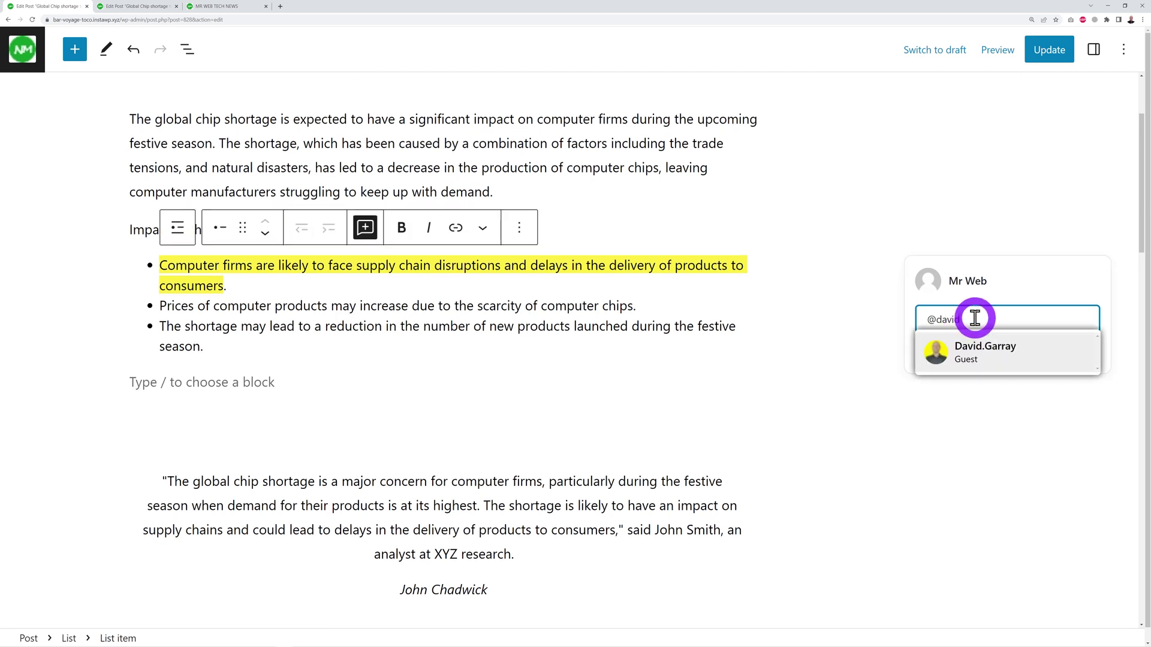
{"action": "left_click", "coordinate": [979, 347]}
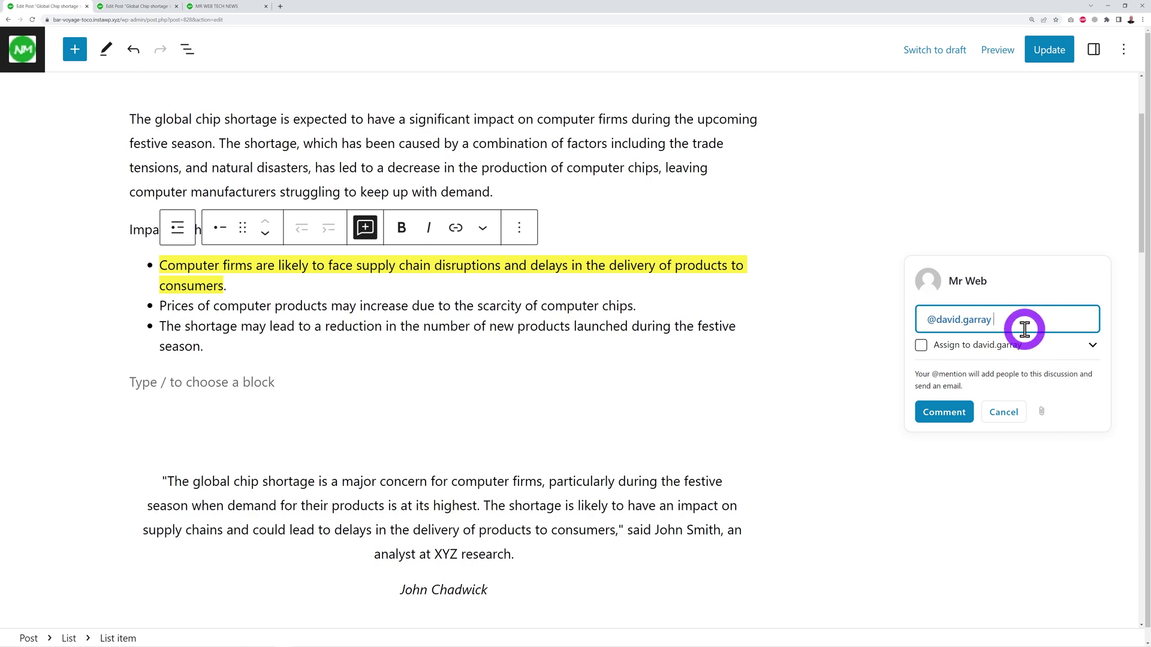
Write 'can you check if this info is correct', leave it unassigned, and post it.
{"action": "type", "text": "can yo"}
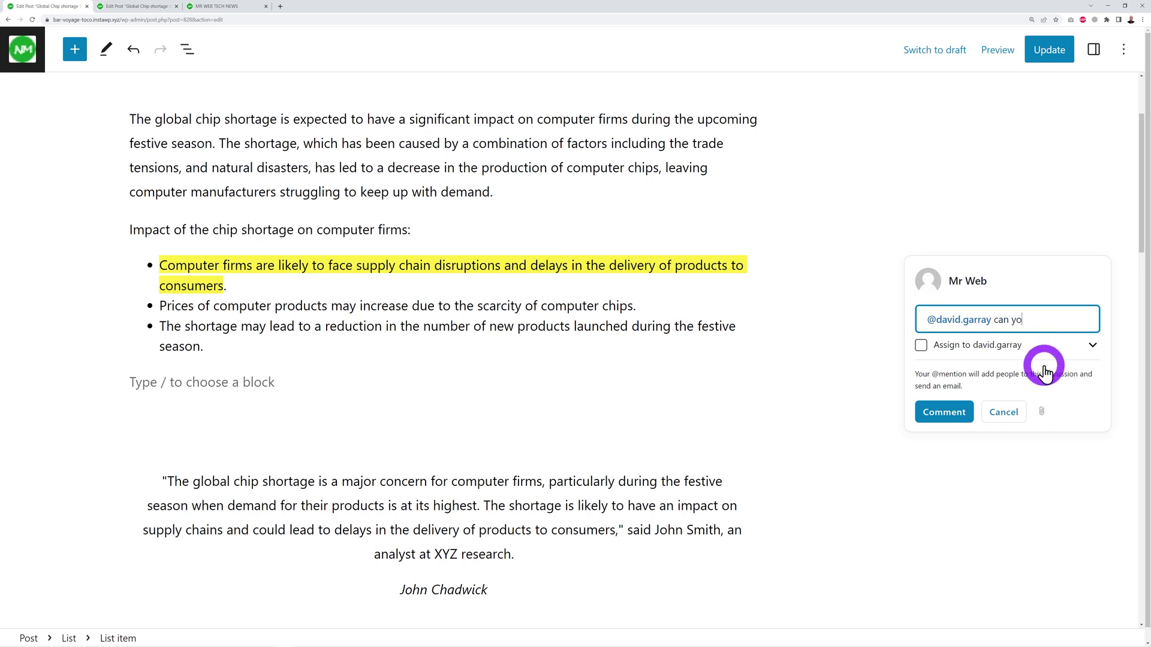
{"action": "type", "text": "u check if this info is correct"}
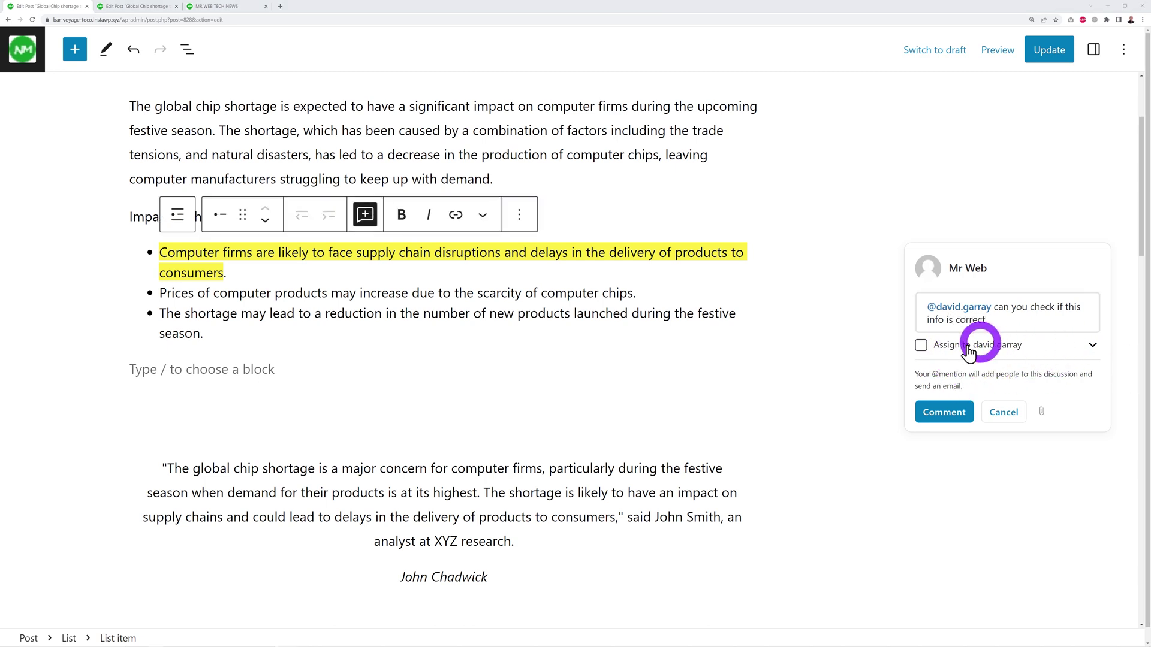
{"action": "left_click", "coordinate": [920, 346]}
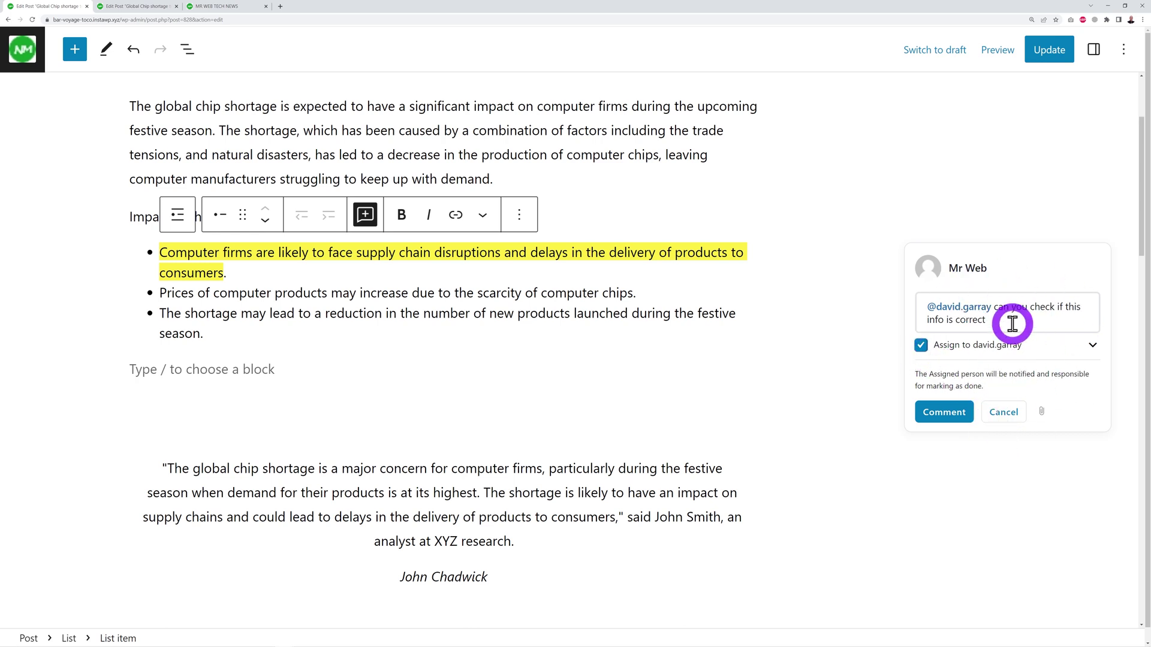
{"action": "left_click", "coordinate": [921, 345]}
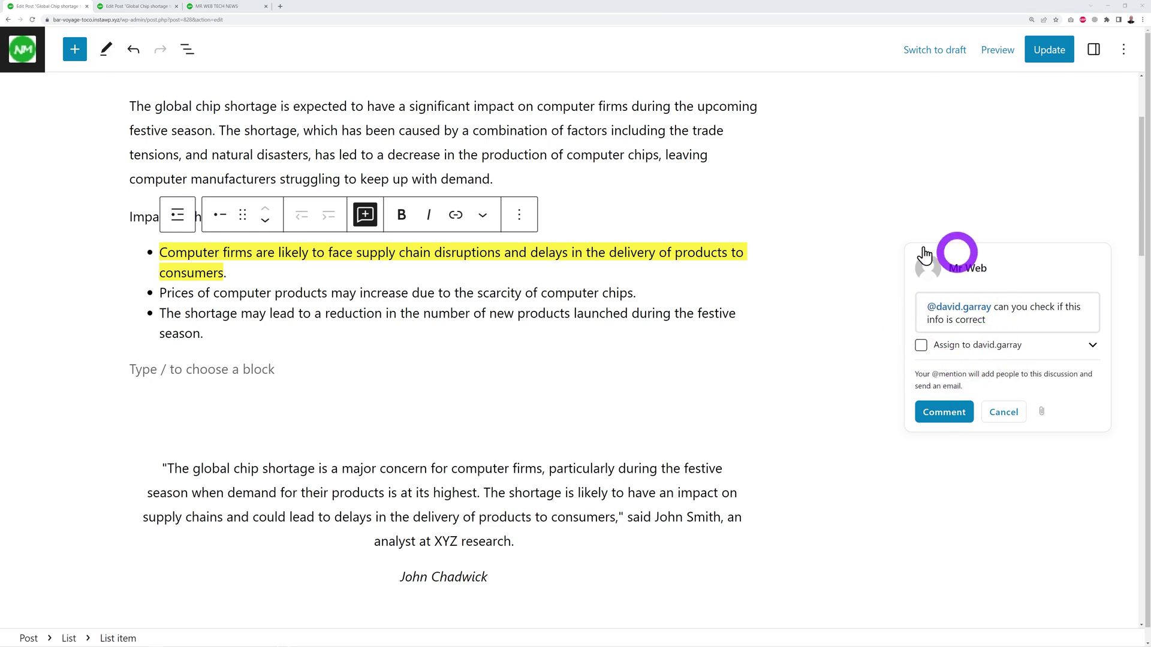
{"action": "left_click", "coordinate": [942, 412]}
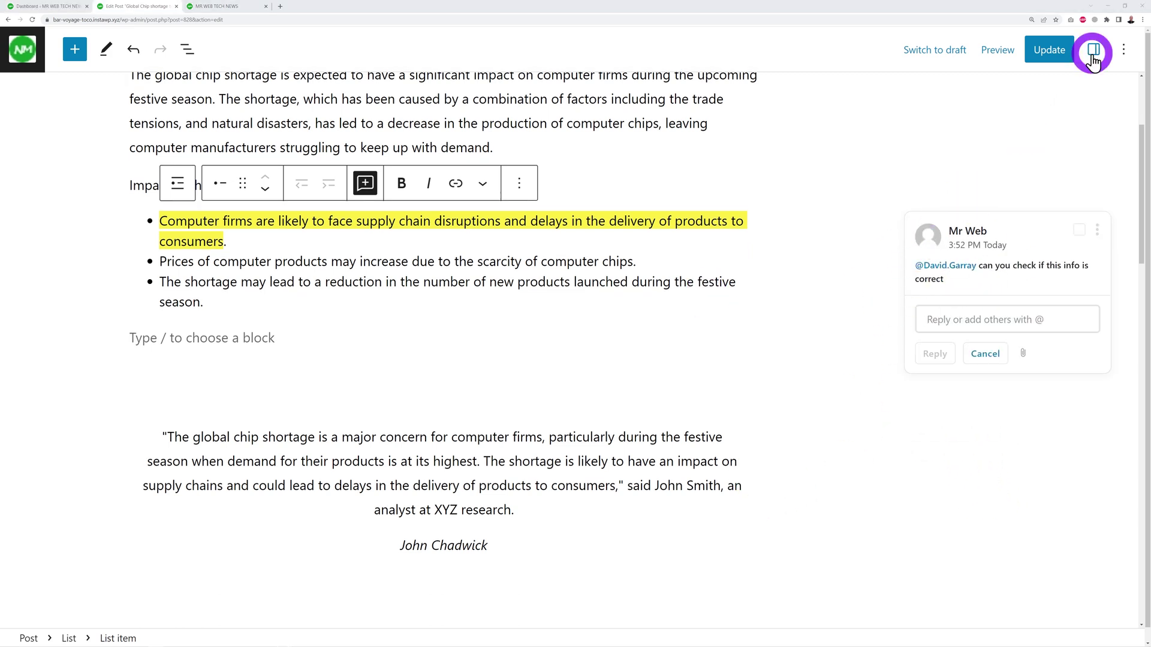
Show Multicollab's Summary for the post: 2 comments, one still open.
{"action": "left_click", "coordinate": [1126, 57]}
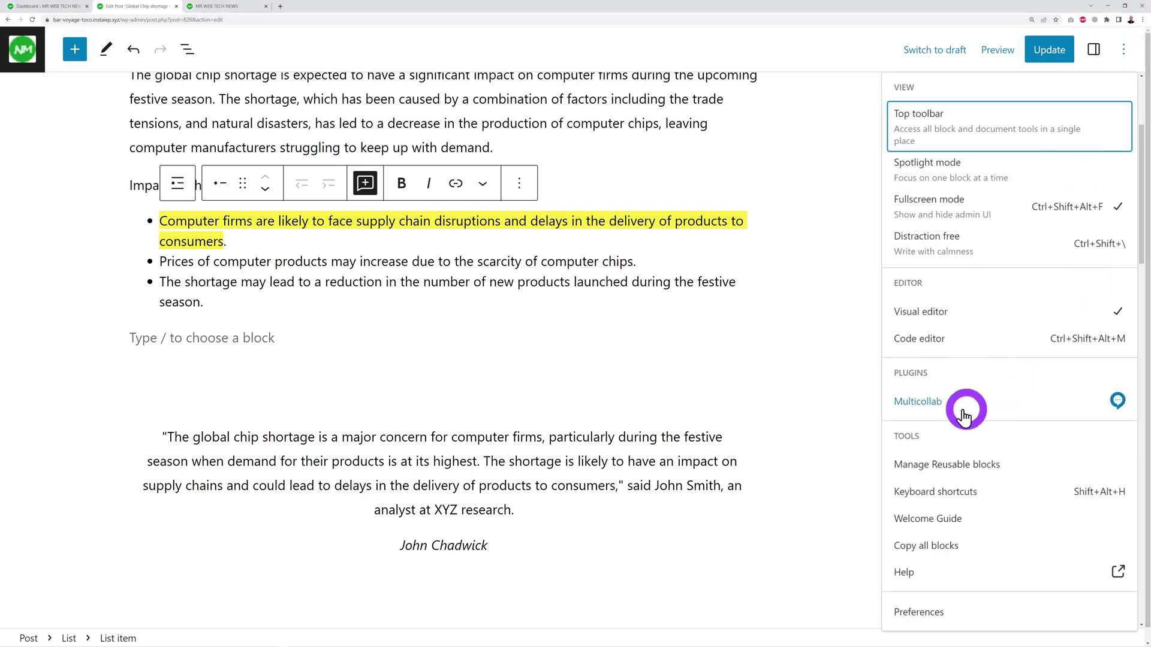
{"action": "left_click", "coordinate": [938, 403]}
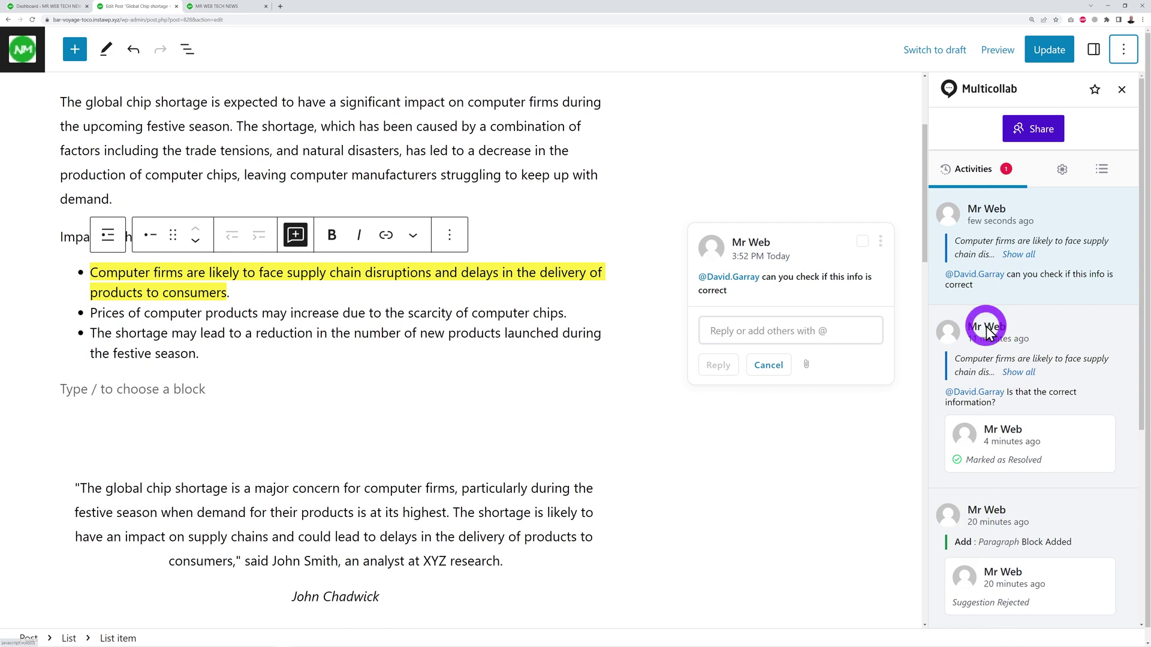
{"action": "left_click", "coordinate": [1102, 171]}
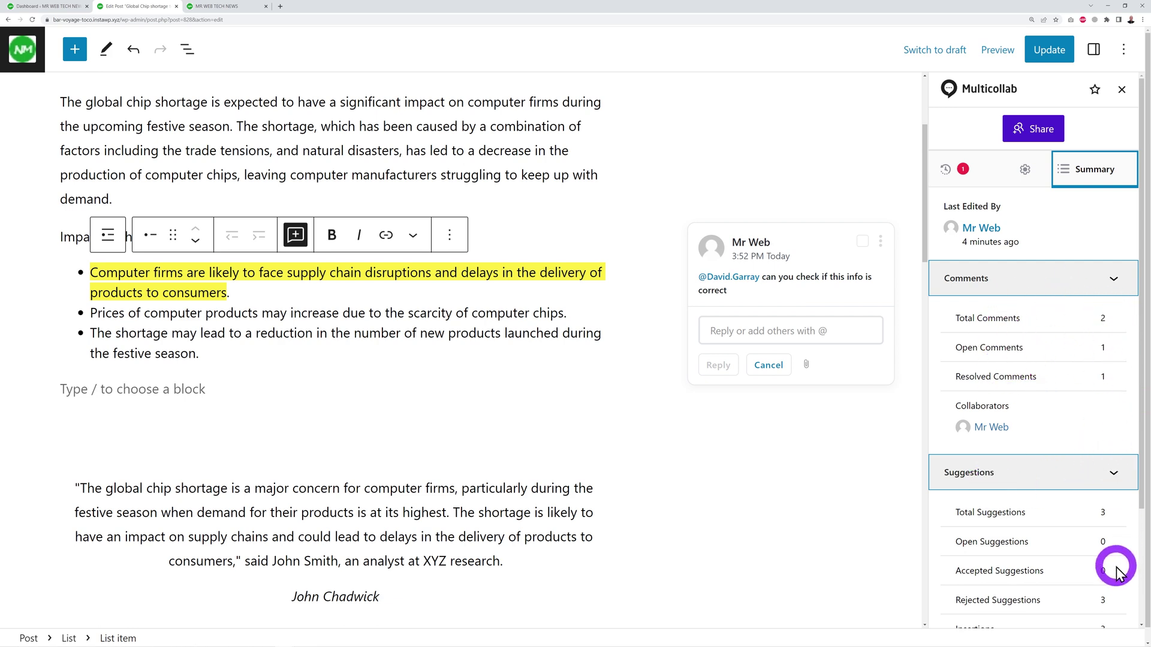
{"action": "scroll", "coordinate": [1116, 571], "scroll_direction": "down", "scroll_amount": 3}
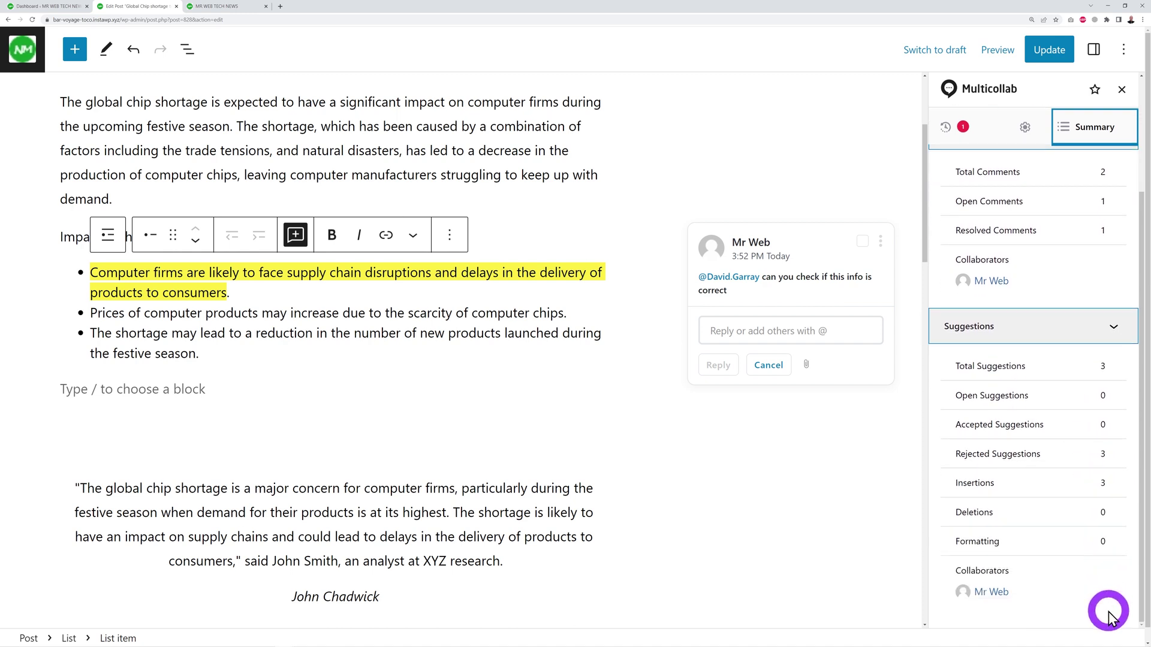
{"action": "scroll", "coordinate": [1109, 611], "scroll_direction": "up", "scroll_amount": 3}
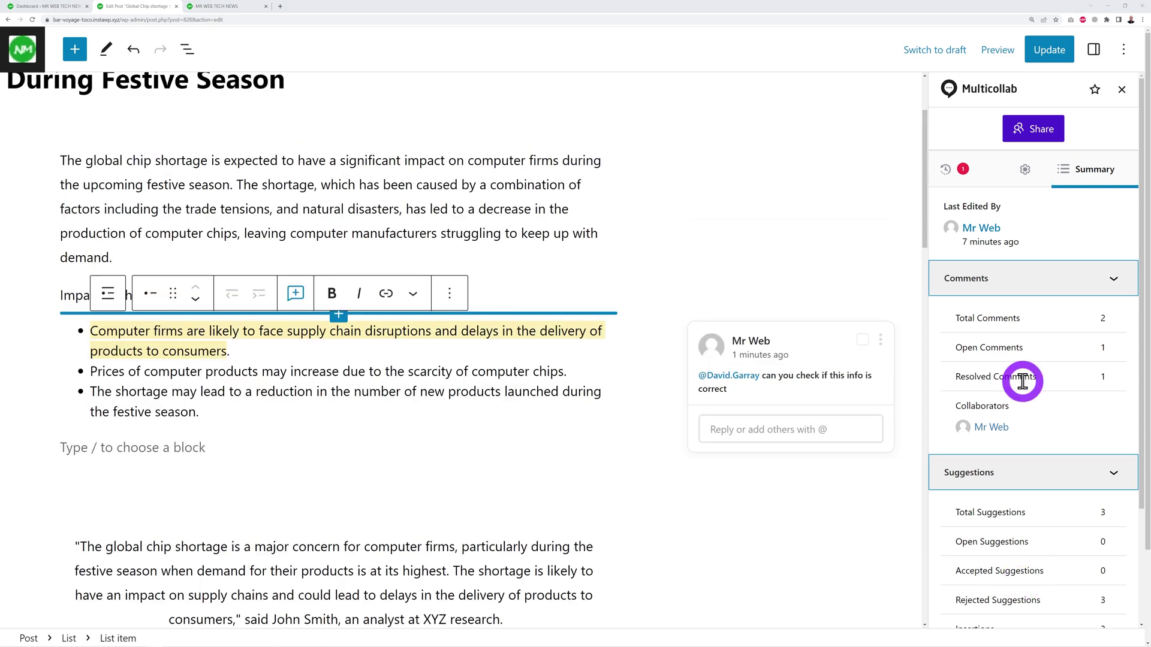
{"action": "scroll", "coordinate": [1043, 391], "scroll_direction": "down", "scroll_amount": 3}
{"action": "scroll", "coordinate": [1042, 442], "scroll_direction": "up", "scroll_amount": 3}
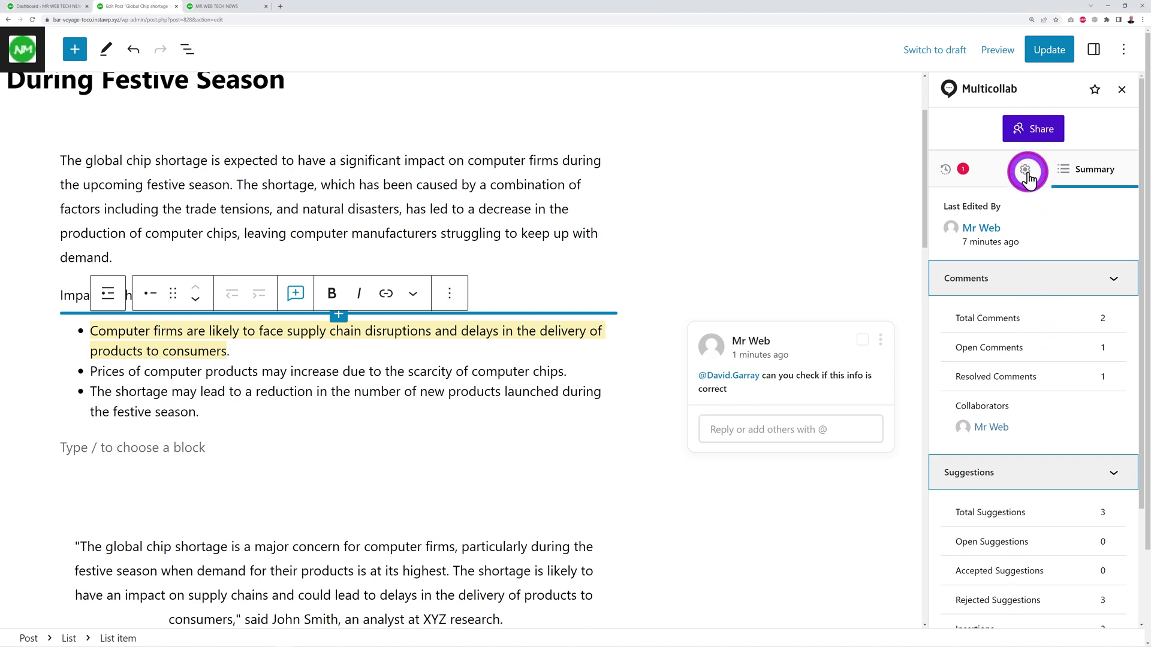
Switch on the Suggest Edits toggle in Multicollab's Settings tab.
{"action": "left_click", "coordinate": [1026, 172]}
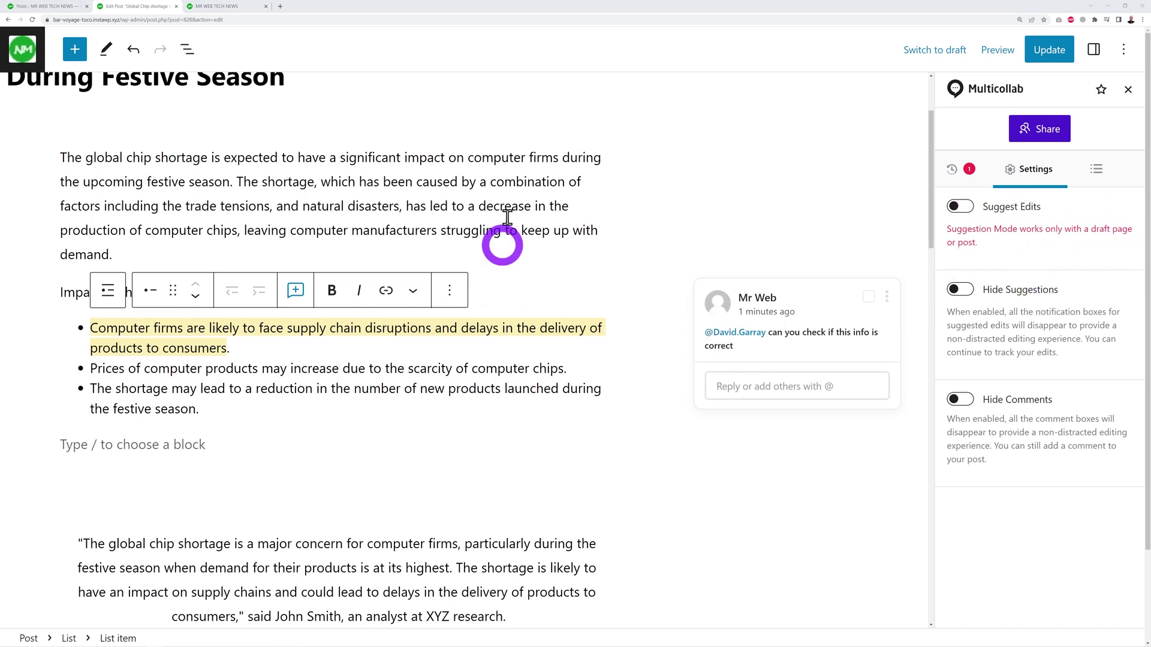
{"action": "left_click", "coordinate": [975, 211]}
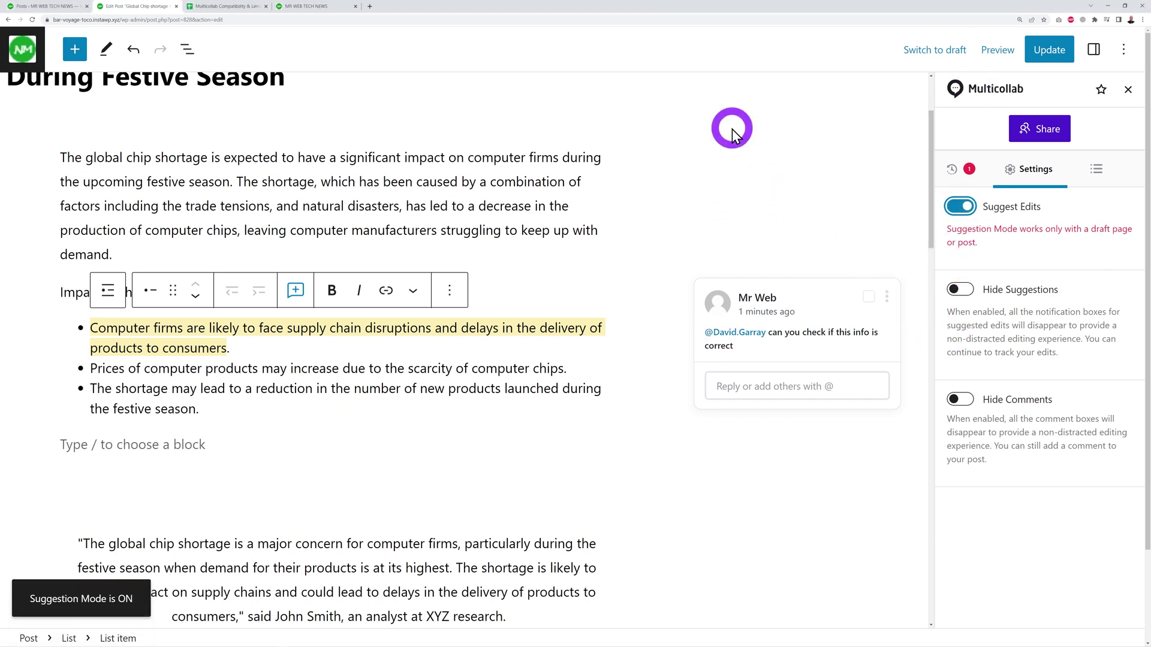
{"action": "left_click", "coordinate": [232, 8]}
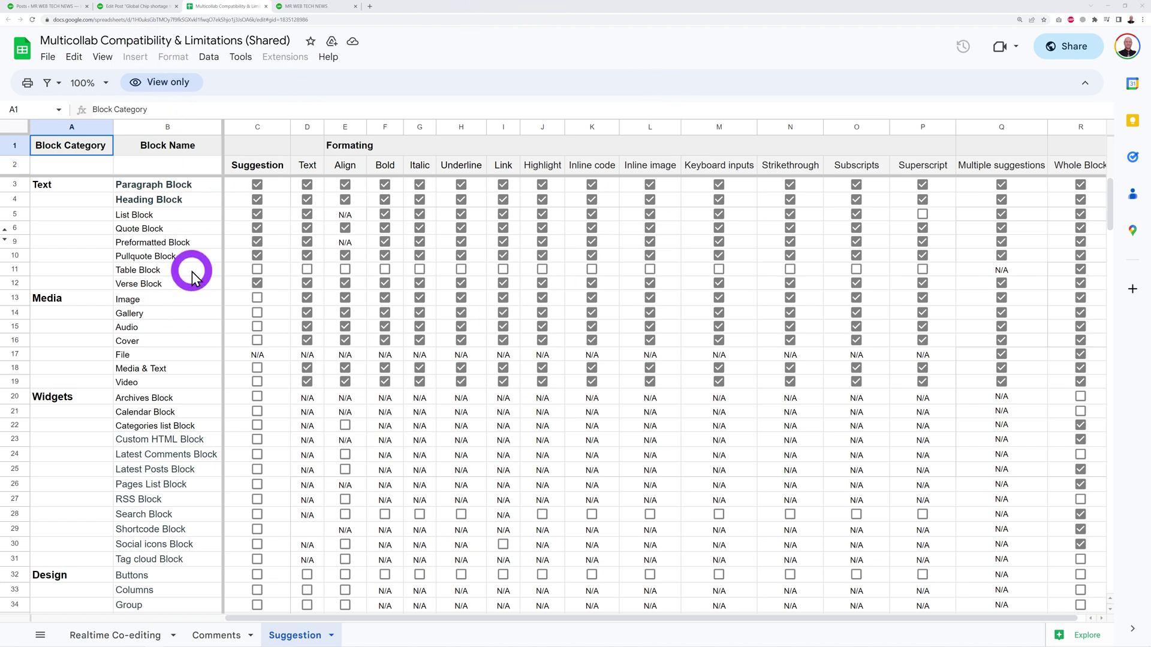
{"action": "left_click", "coordinate": [141, 6]}
Insert a suggested Quote block below the list asking for a quote related to this subject matter.
{"action": "left_click", "coordinate": [206, 447]}
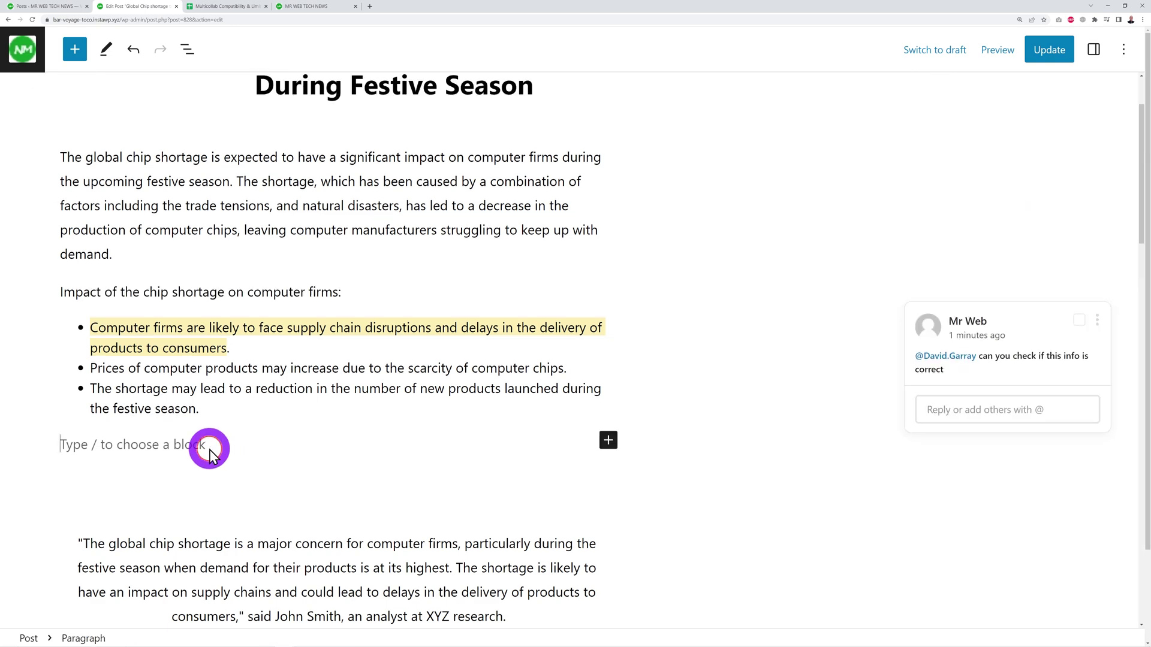
{"action": "left_click", "coordinate": [678, 416]}
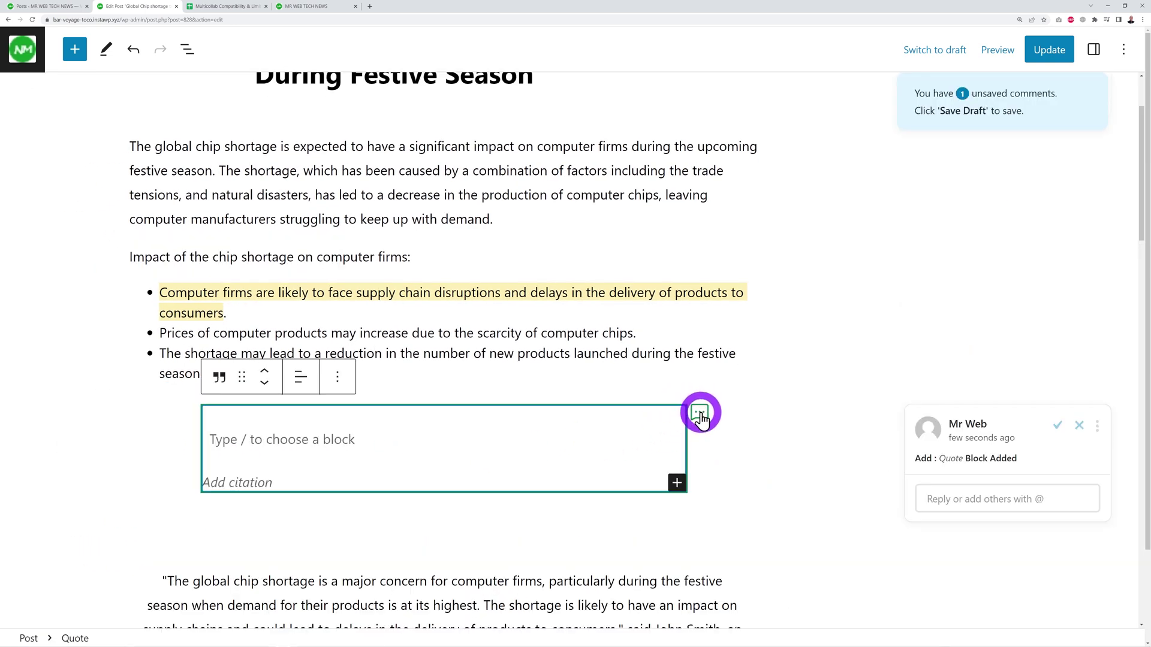
{"action": "left_click", "coordinate": [361, 444]}
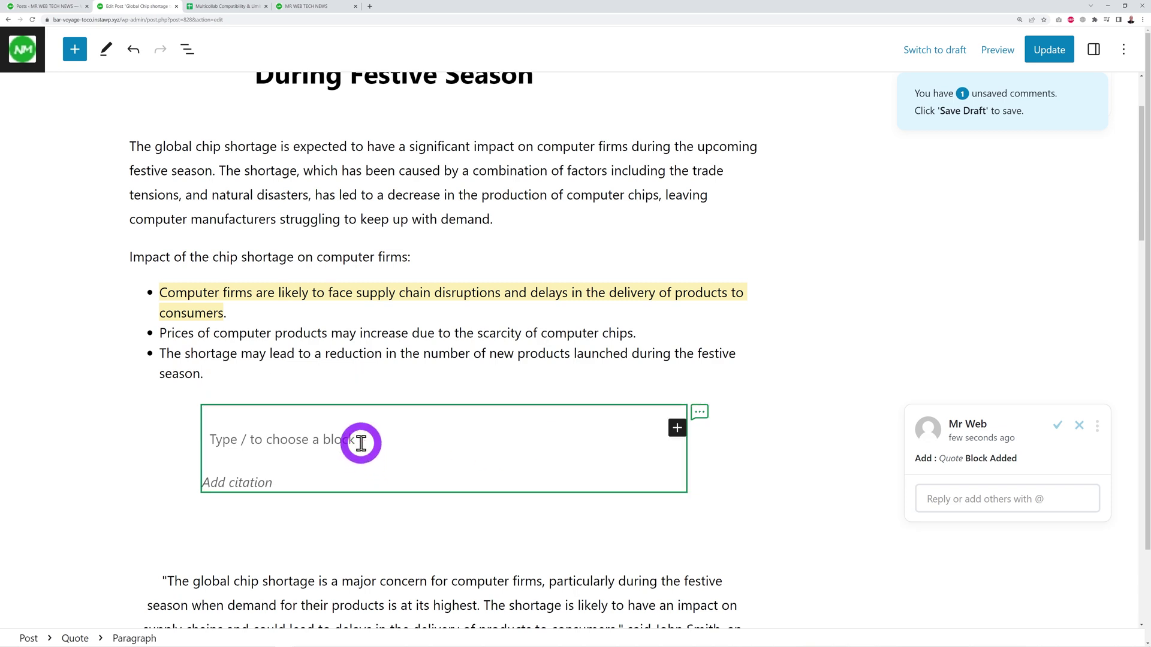
{"action": "type", "text": "Perhaps we could have some qu"}
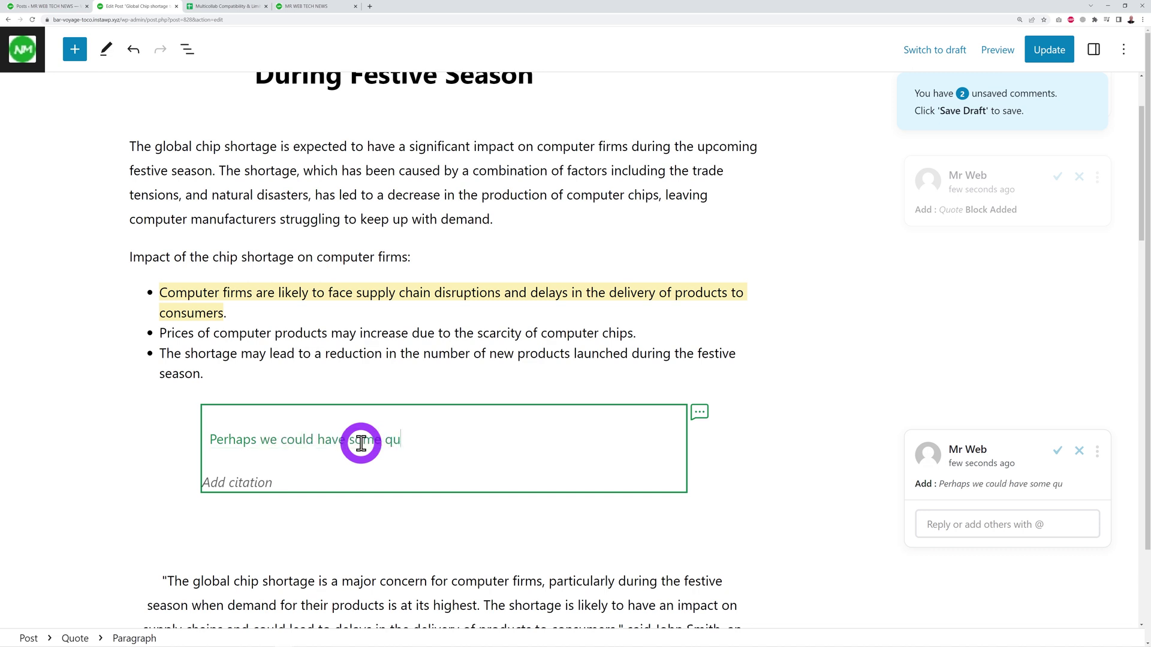
{"action": "type", "text": "ht here. Please find one related to thi"}
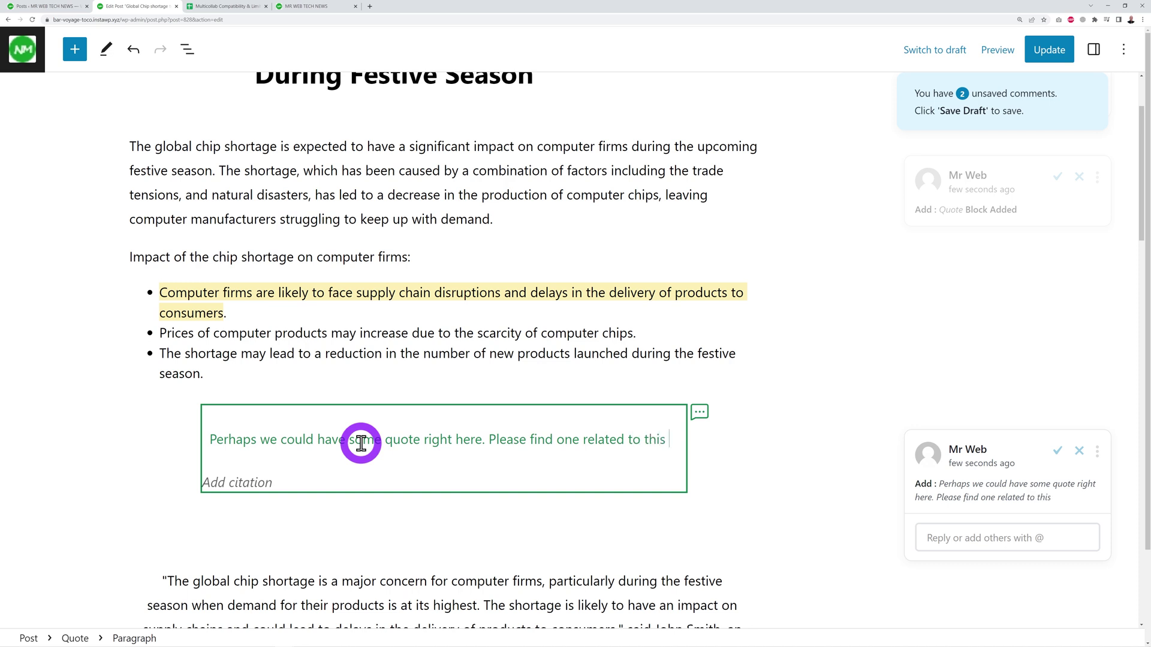
{"action": "type", "text": "subject matter."}
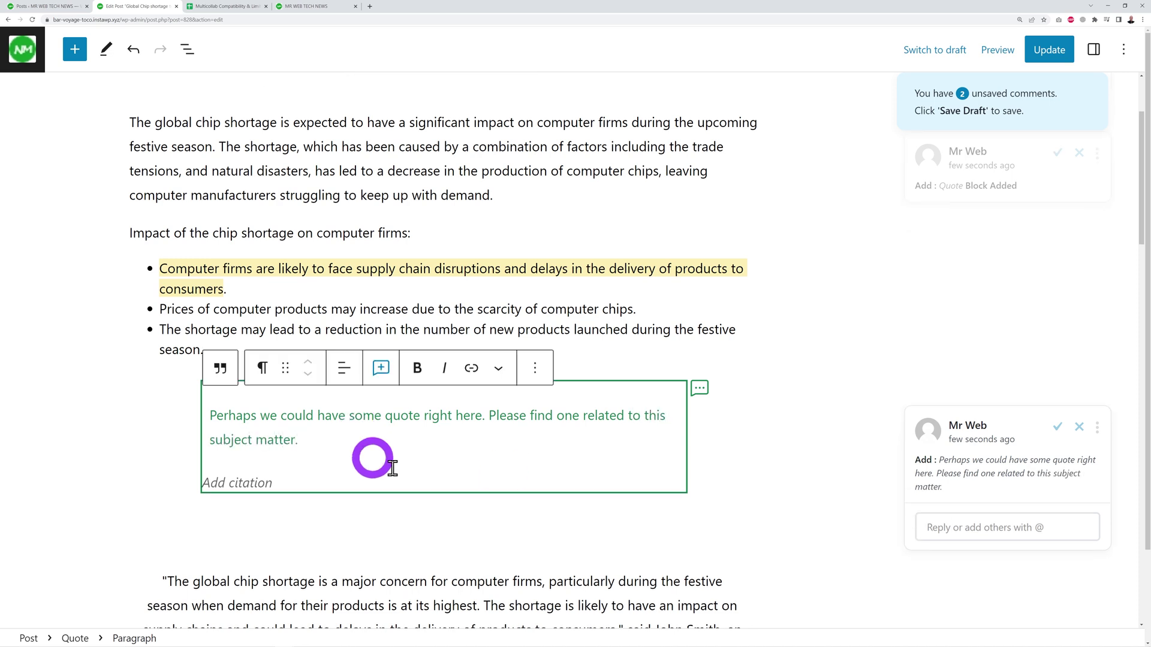
{"action": "left_click", "coordinate": [700, 391]}
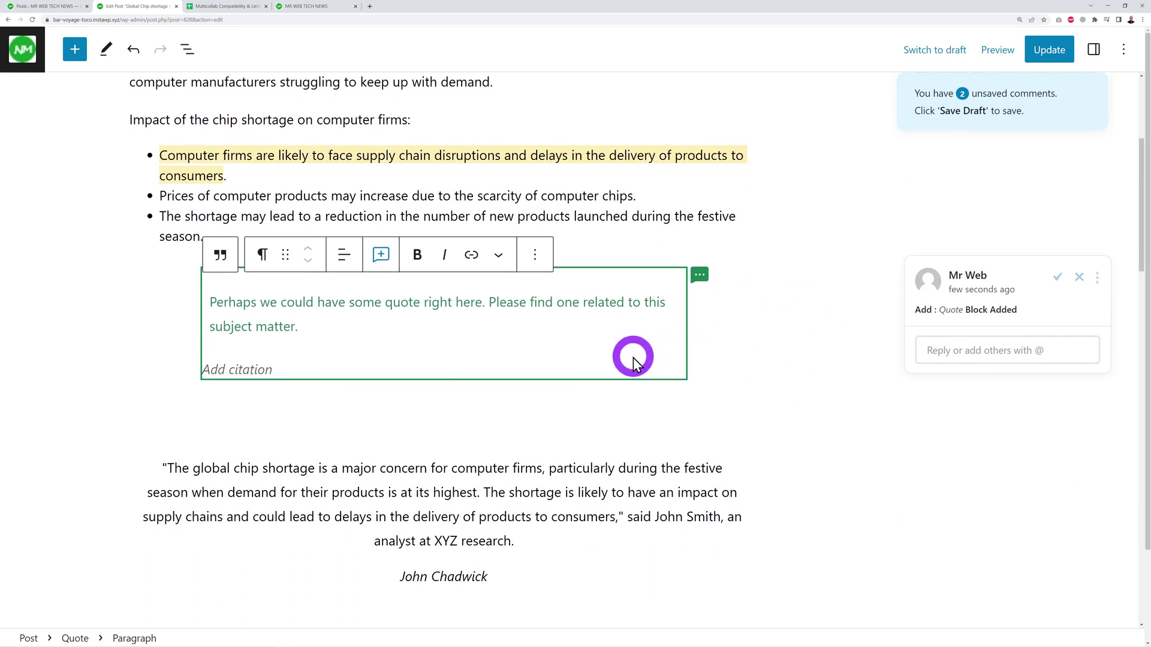
{"action": "scroll", "coordinate": [636, 358], "scroll_direction": "up", "scroll_amount": 1}
Accept both pending suggestions with Multicollab's Review All Suggestions > Accept All.
{"action": "left_click", "coordinate": [1122, 51]}
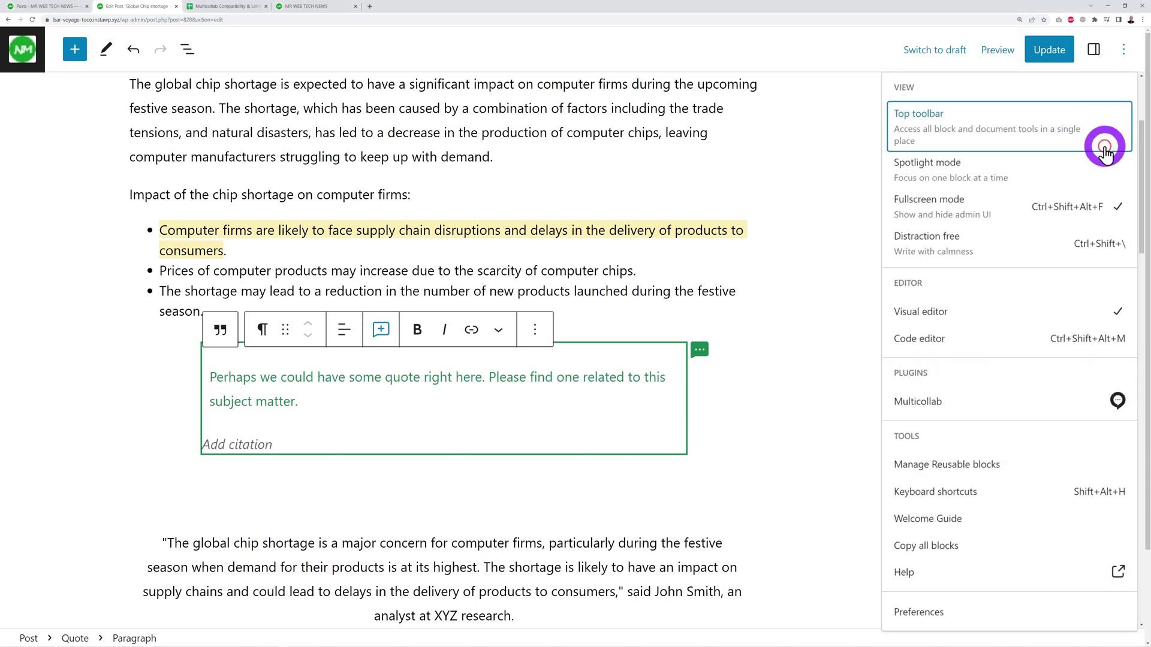
{"action": "left_click", "coordinate": [1055, 401]}
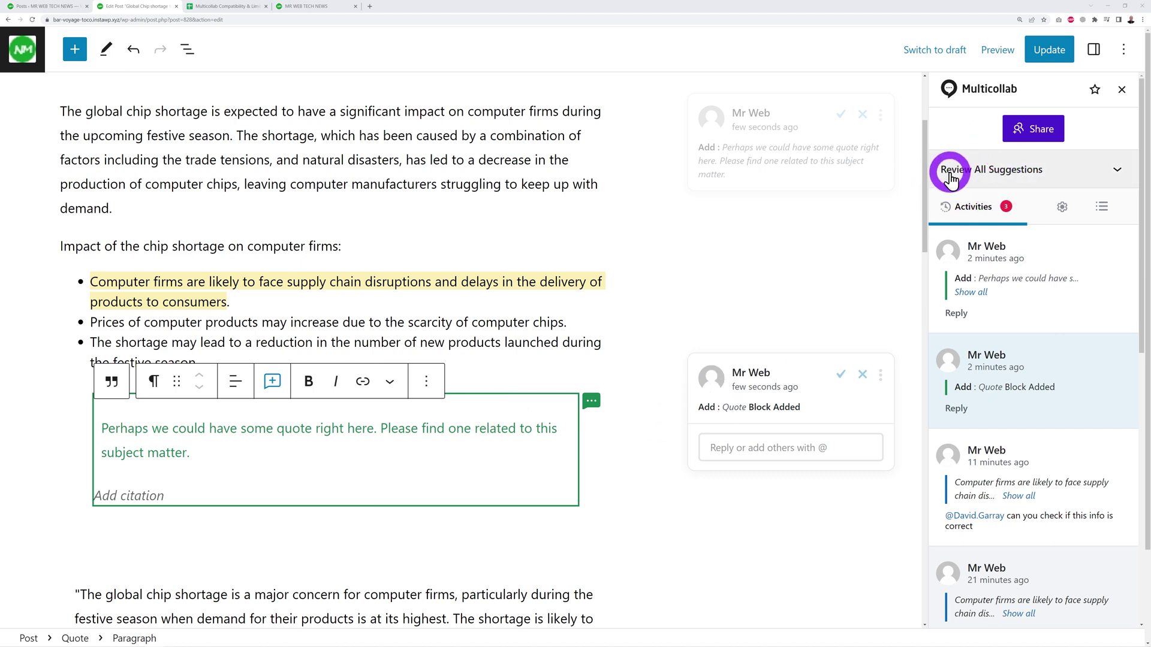
{"action": "left_click", "coordinate": [1108, 172]}
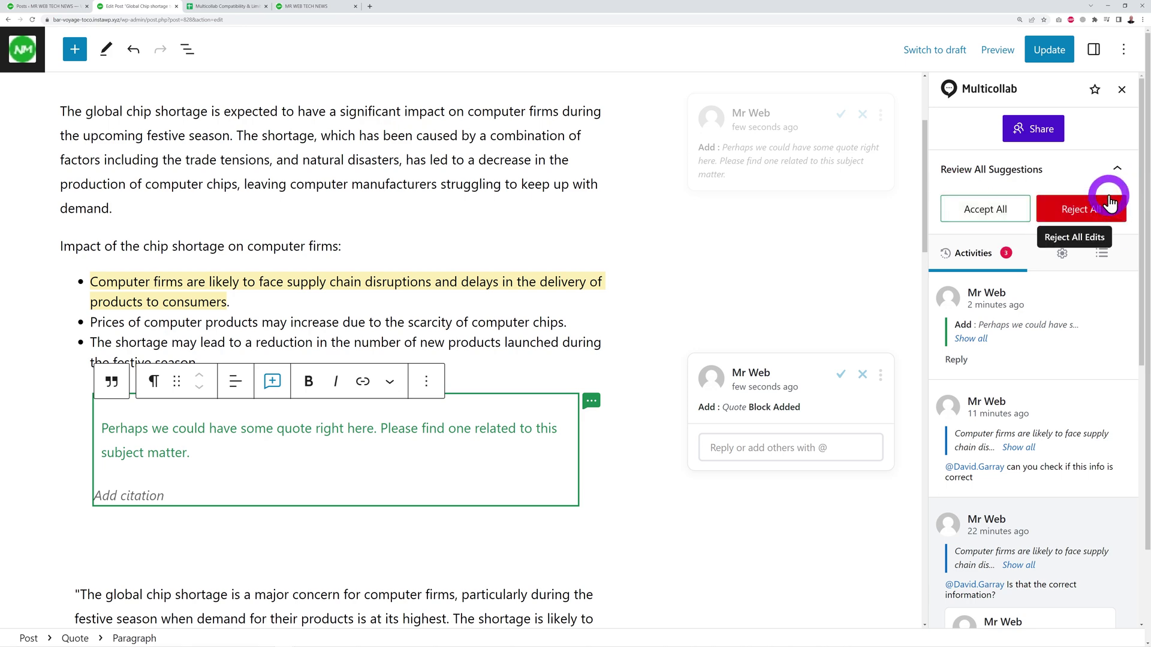
{"action": "left_click", "coordinate": [999, 211]}
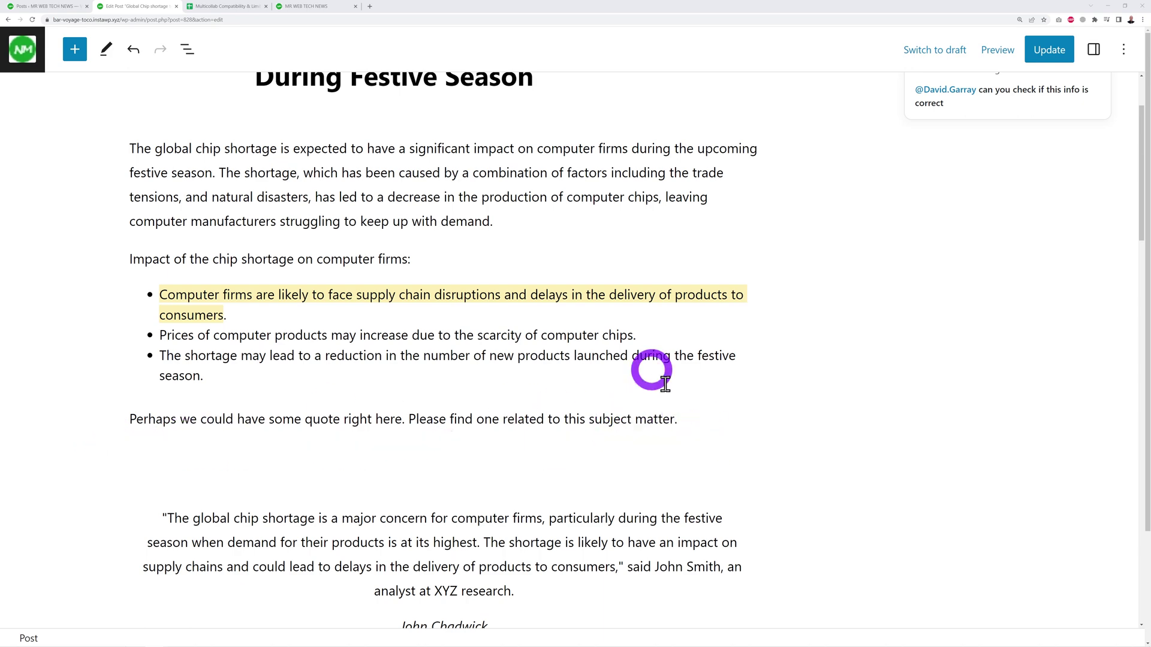
{"action": "scroll", "coordinate": [822, 390], "scroll_direction": "up", "scroll_amount": 2}
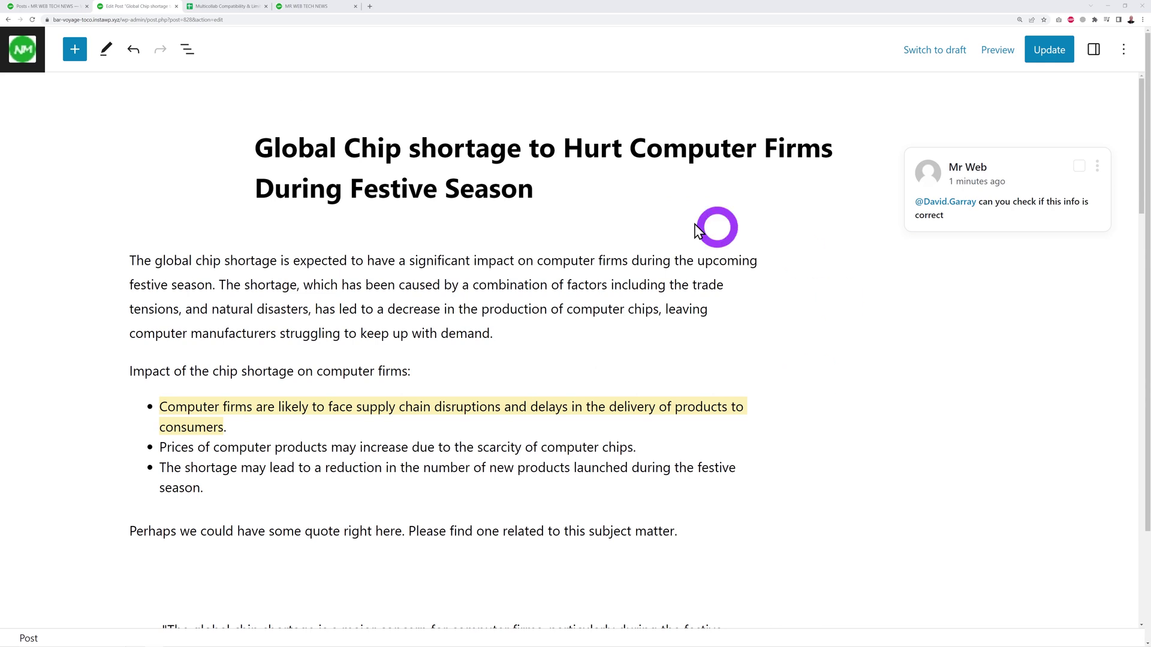
Comment on 'The global chip shortage', mentioning a colleague: 'Can you convert this pdf file and insert the first paragraph here'.
{"action": "left_click_drag", "start_coordinate": [130, 261], "coordinate": [272, 261]}
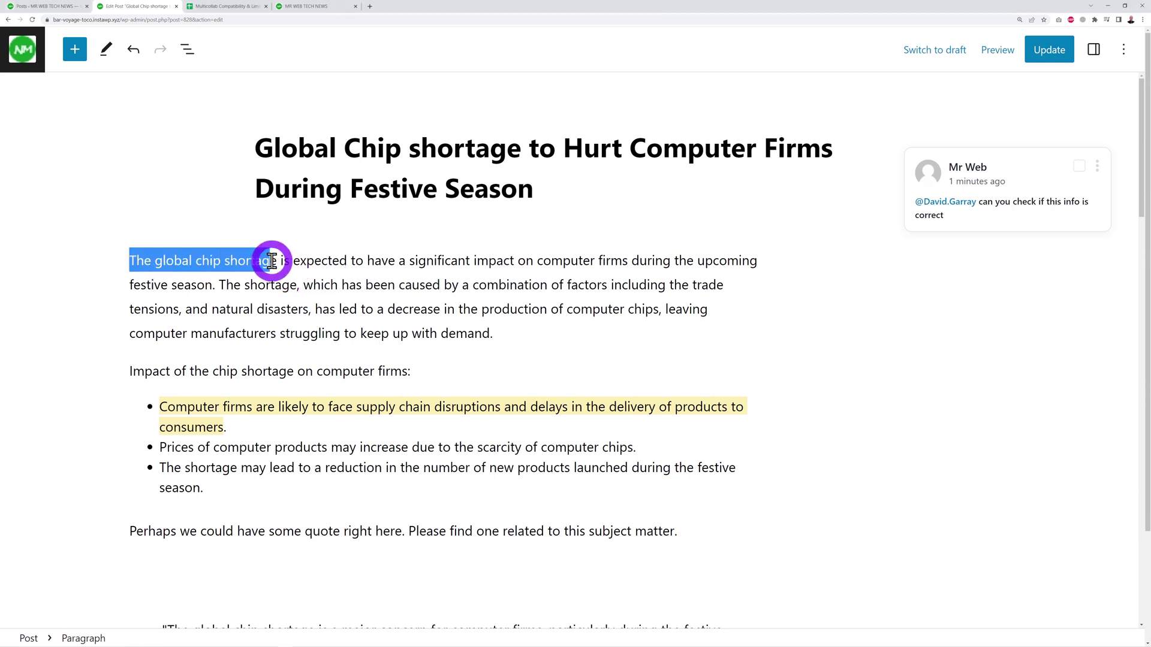
{"action": "left_click", "coordinate": [270, 223]}
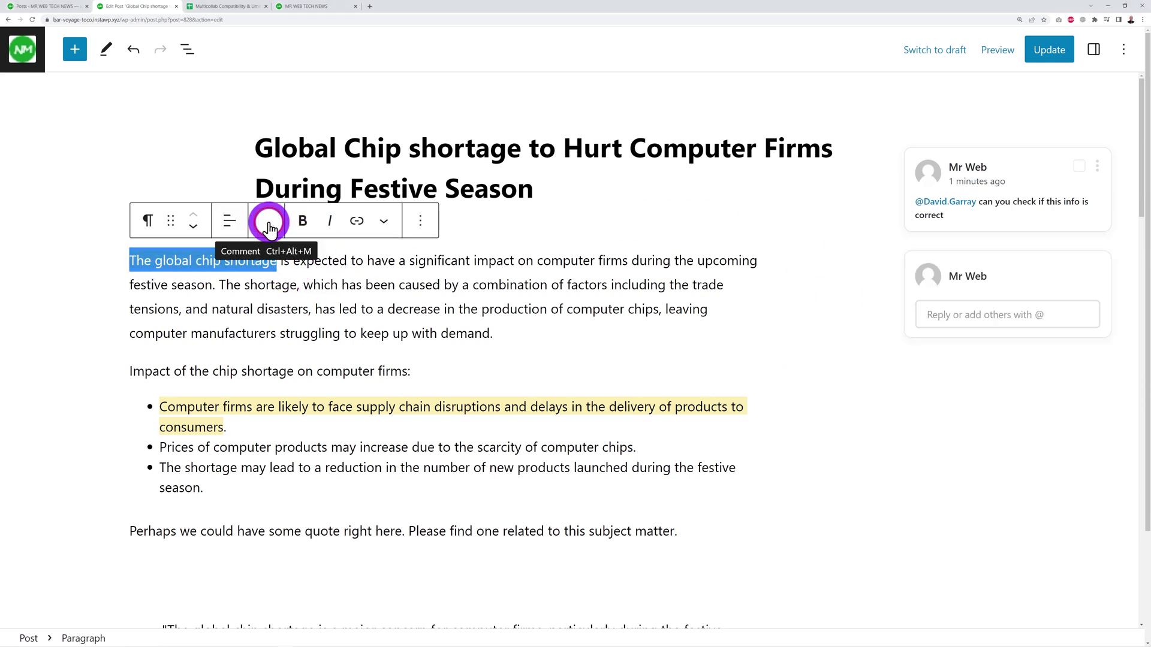
{"action": "left_click", "coordinate": [979, 299]}
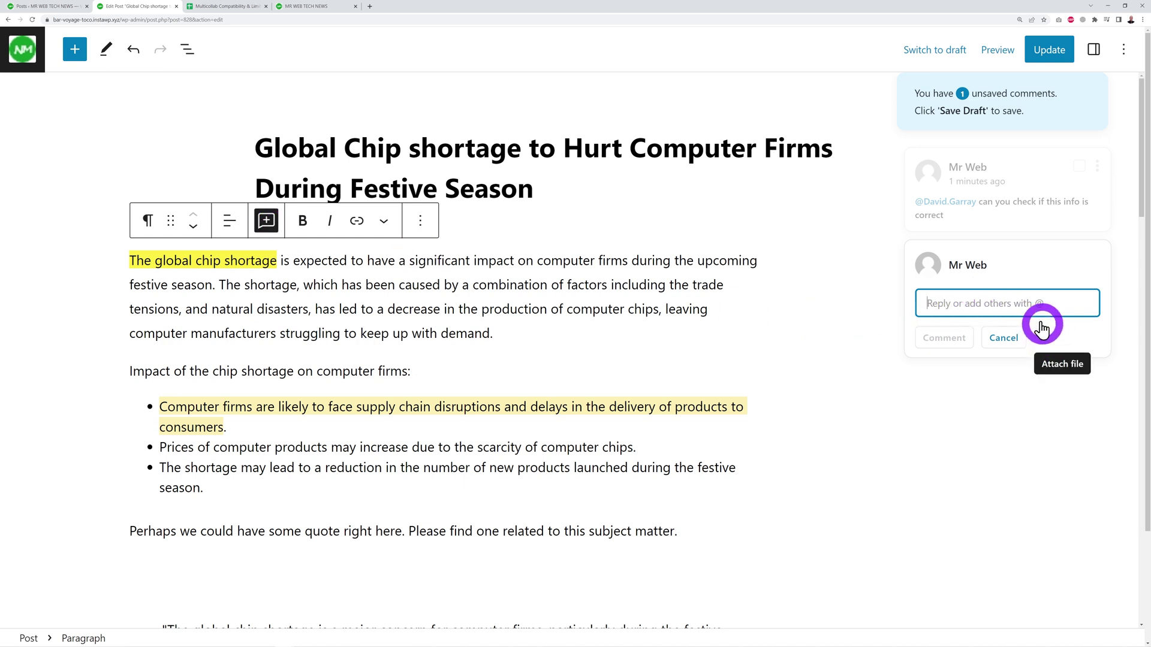
{"action": "left_click", "coordinate": [980, 307]}
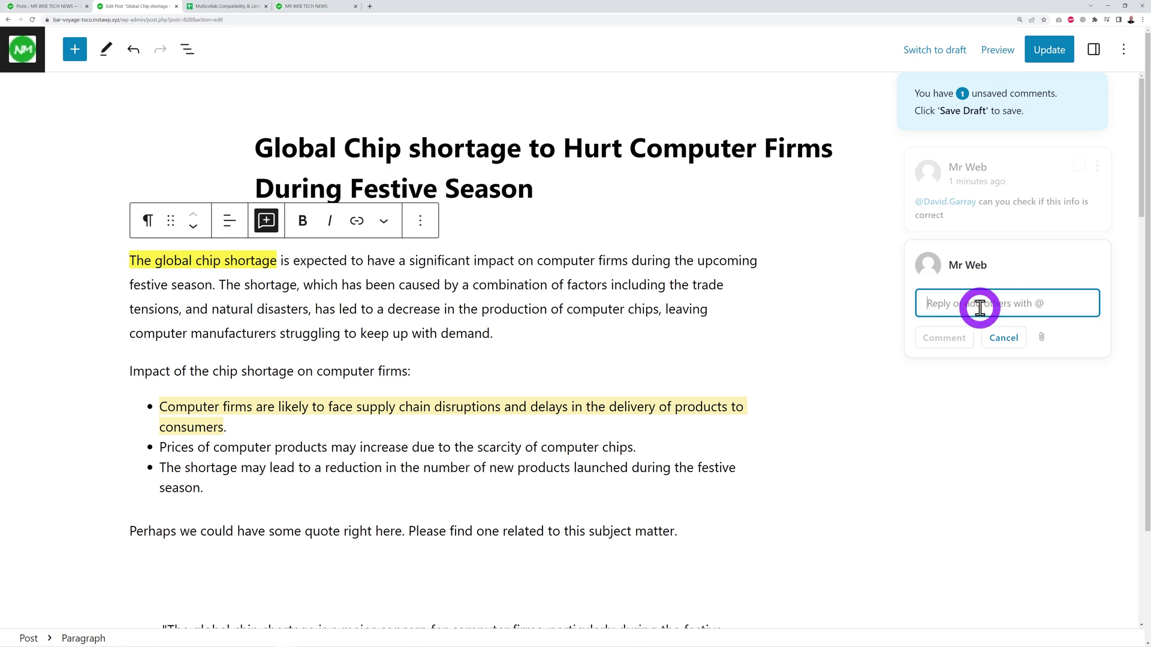
{"action": "type", "text": "@dav"}
{"action": "left_click", "coordinate": [983, 337]}
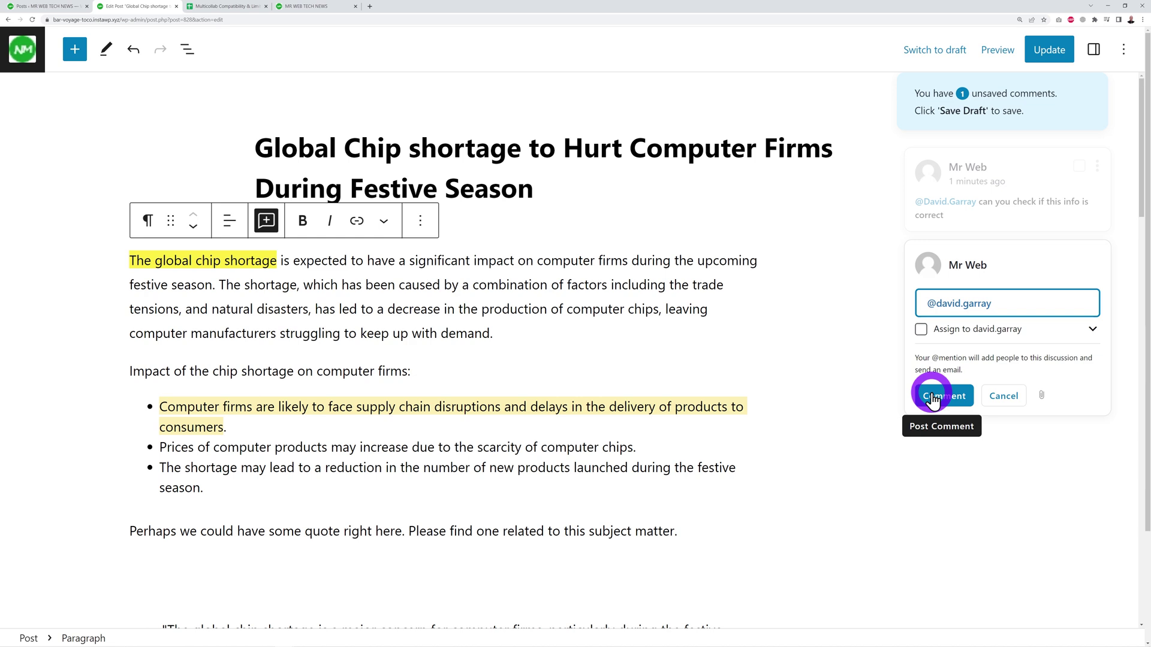
{"action": "type", "text": "Can you"}
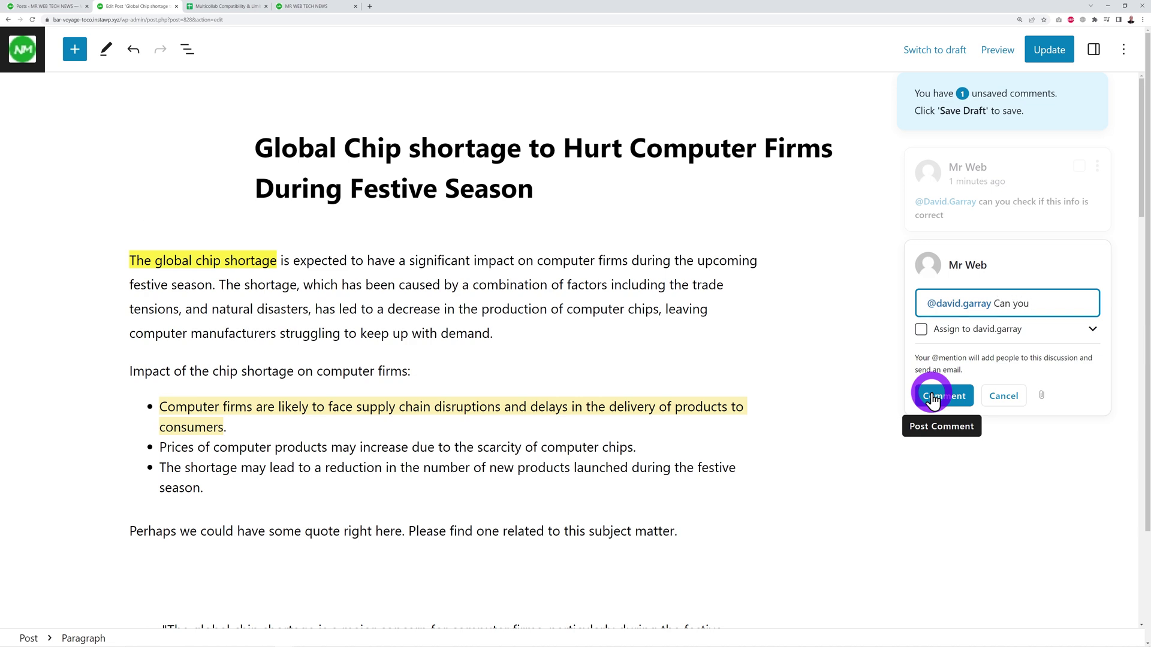
{"action": "type", "text": " convert this pdf file and insert the first para"}
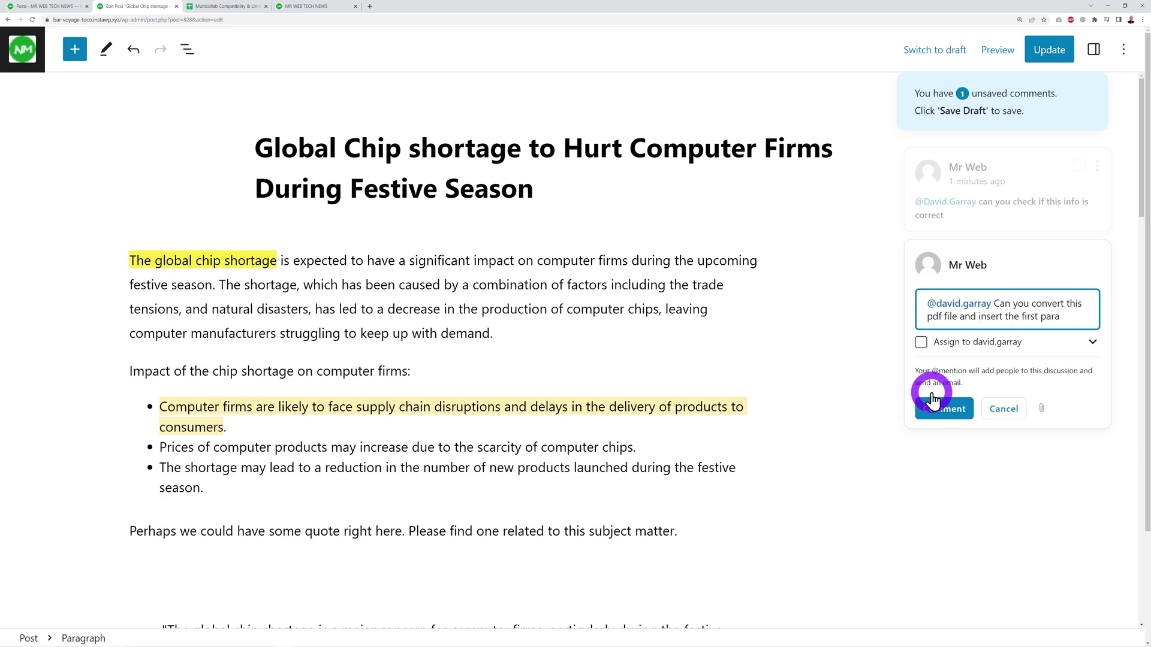
{"action": "type", "text": "ph here"}
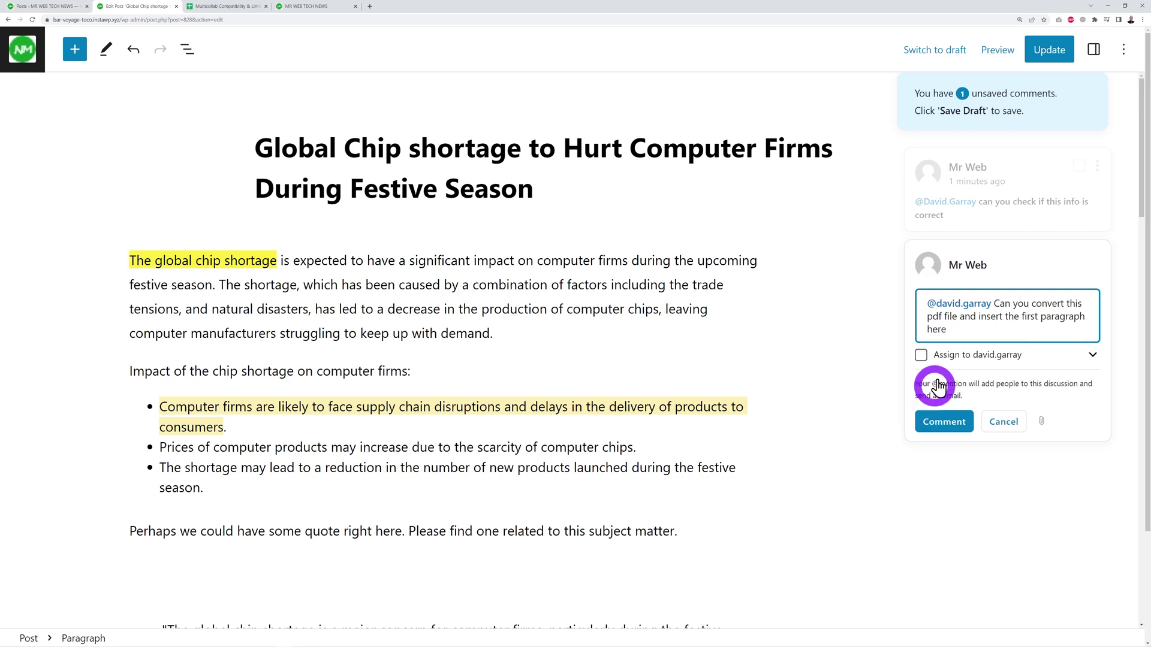
Upload Free_Test_Data_1MB_PDF.pdf from Downloads and attach it to the comment.
{"action": "left_click", "coordinate": [1043, 425]}
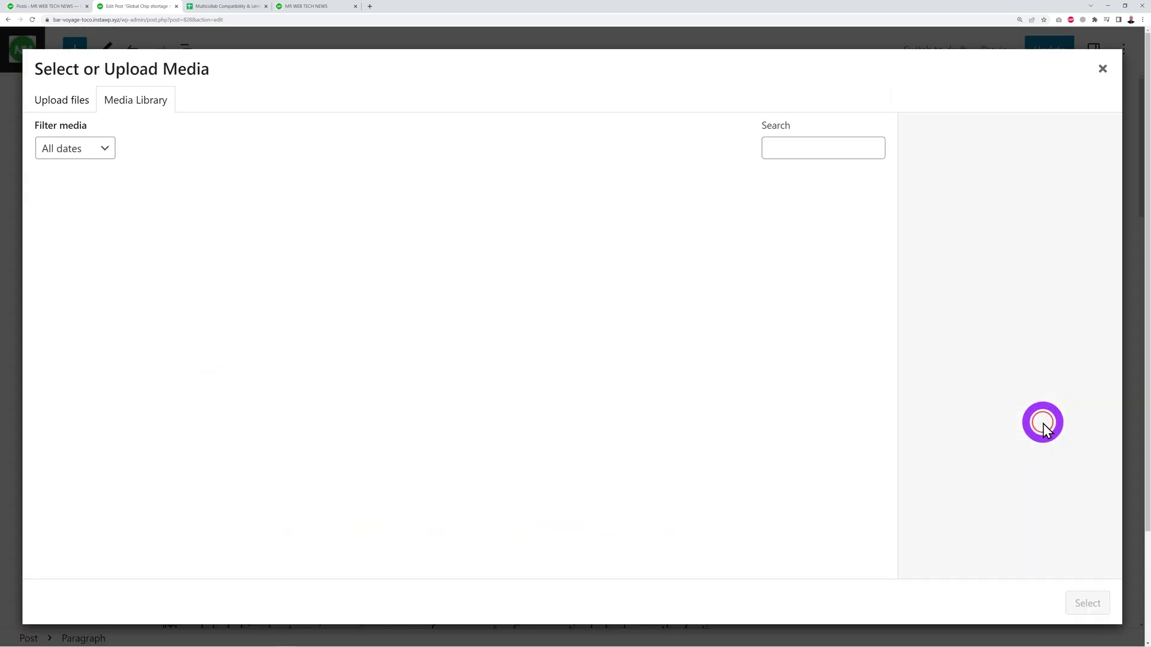
{"action": "left_click", "coordinate": [563, 336]}
{"action": "left_click", "coordinate": [117, 55]}
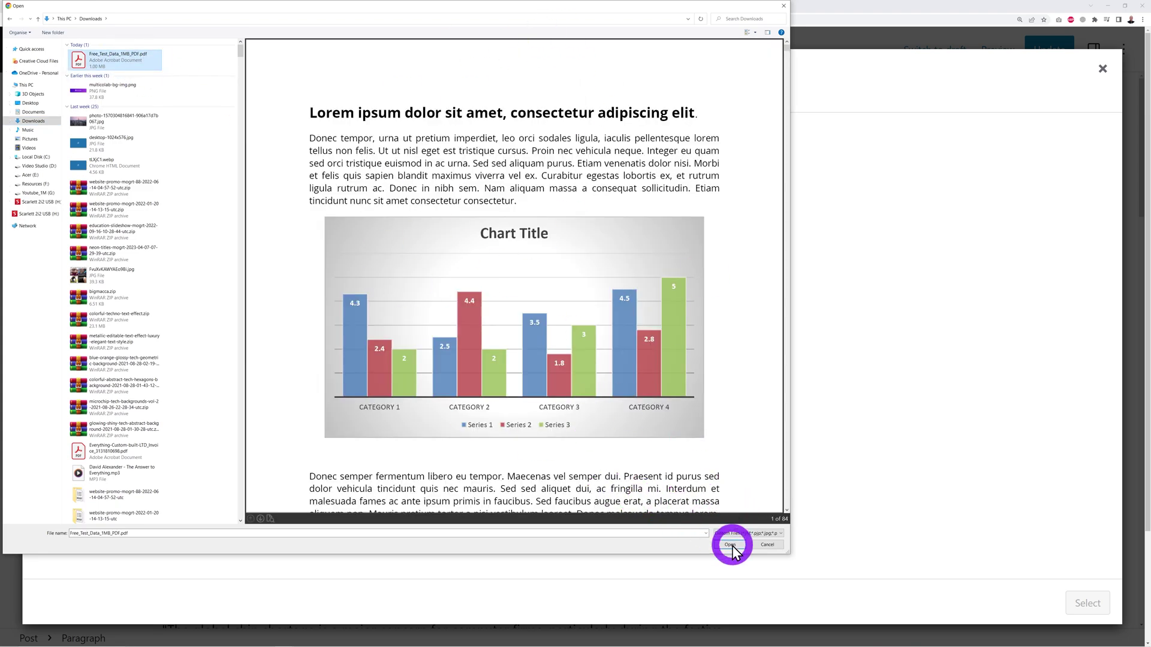
{"action": "left_click", "coordinate": [731, 545]}
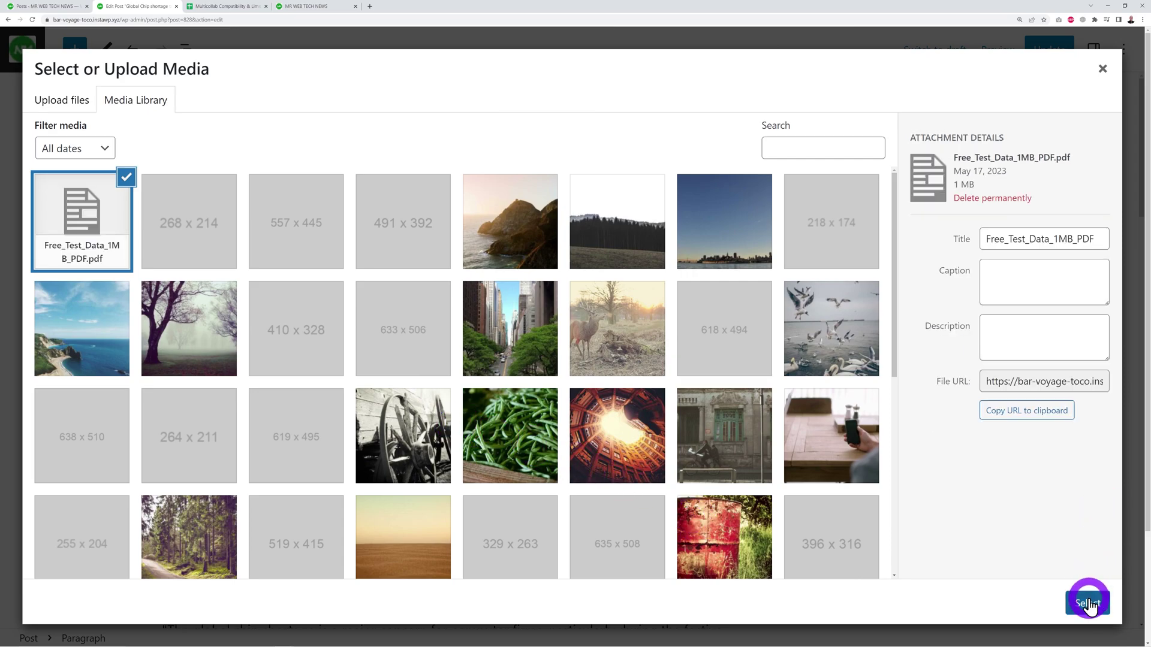
{"action": "left_click", "coordinate": [1088, 604]}
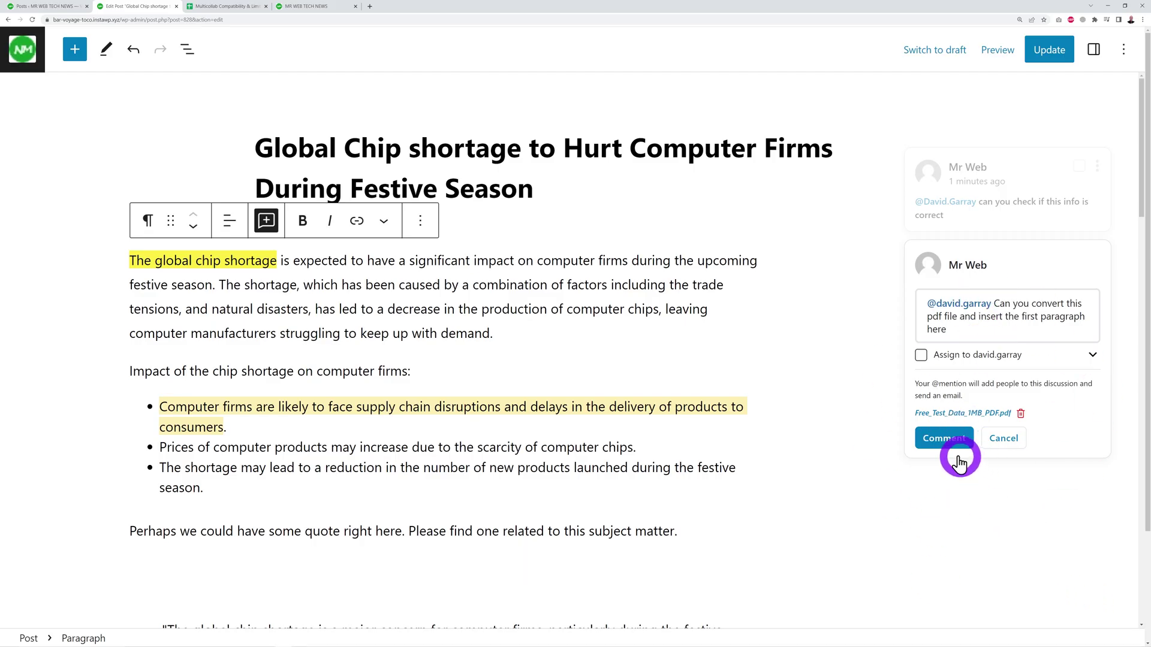
Post the PDF comment, then suggest making 'computer' in the second bullet bold.
{"action": "left_click", "coordinate": [944, 439]}
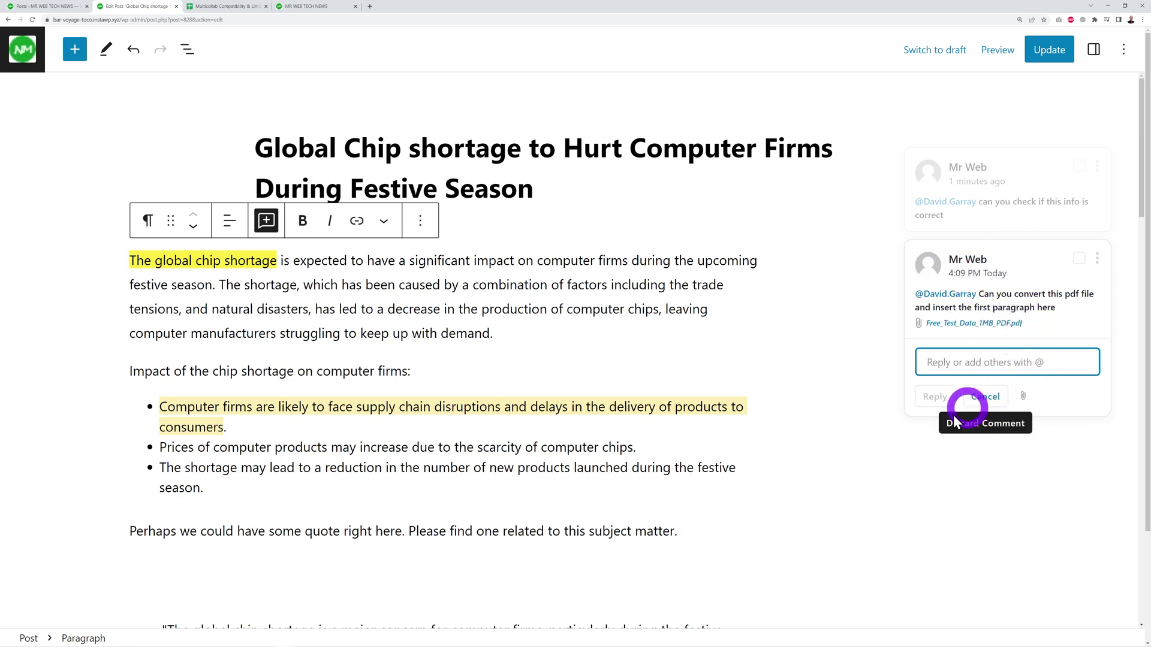
{"action": "left_click", "coordinate": [913, 429]}
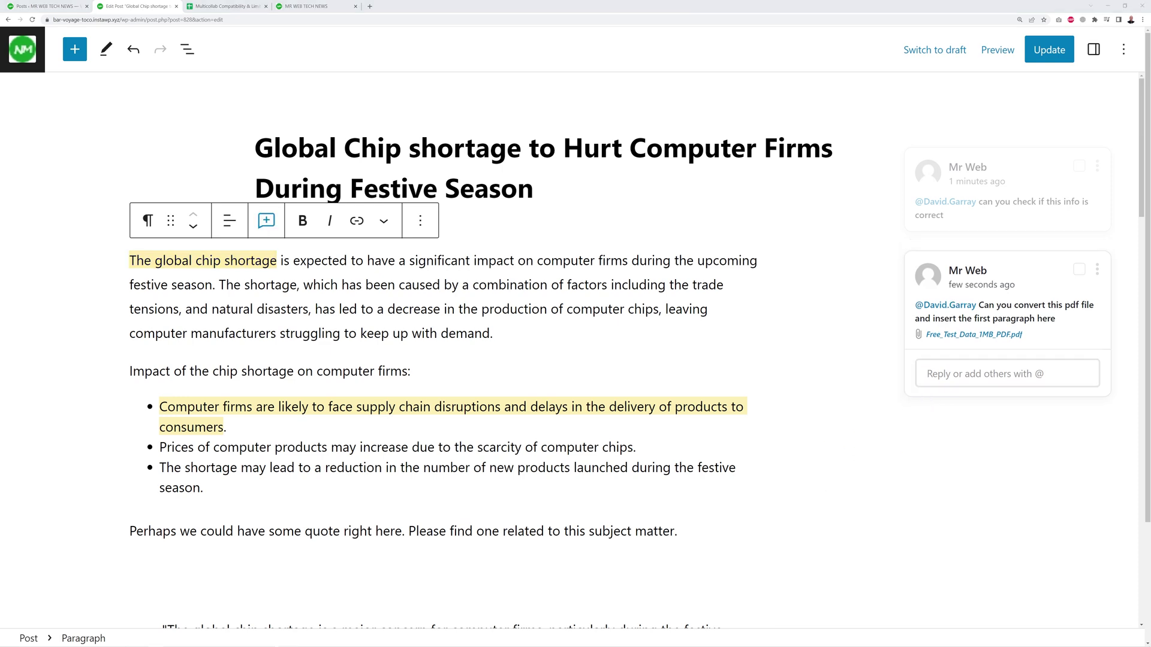
{"action": "left_click", "coordinate": [324, 417]}
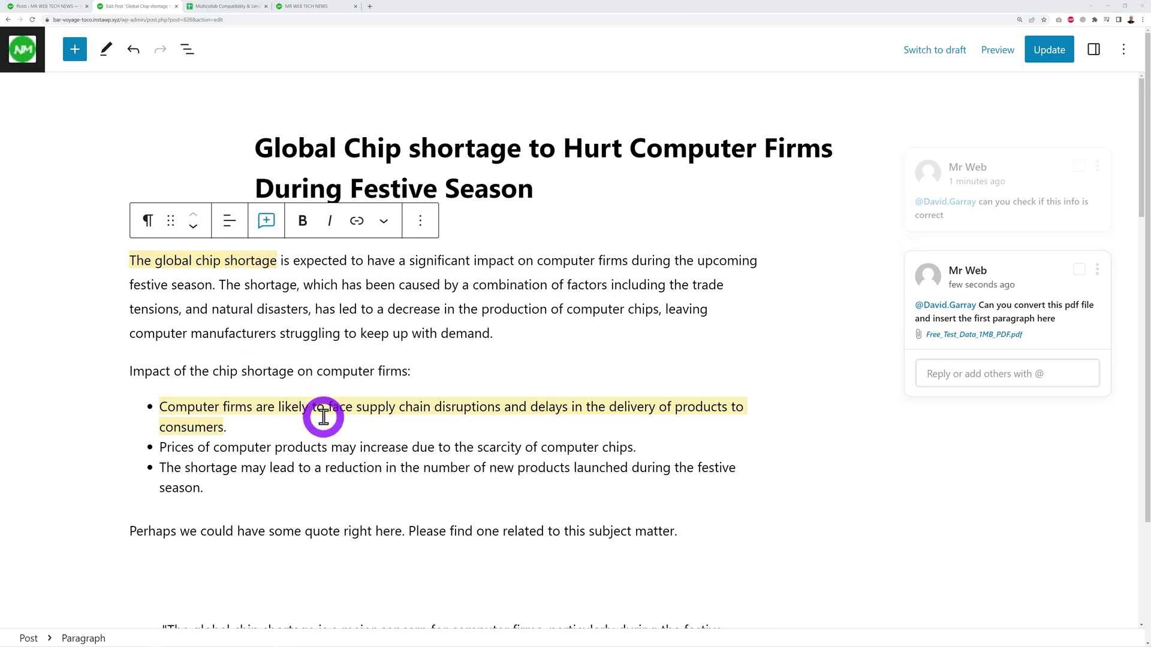
{"action": "scroll", "coordinate": [324, 417], "scroll_direction": "down", "scroll_amount": 1}
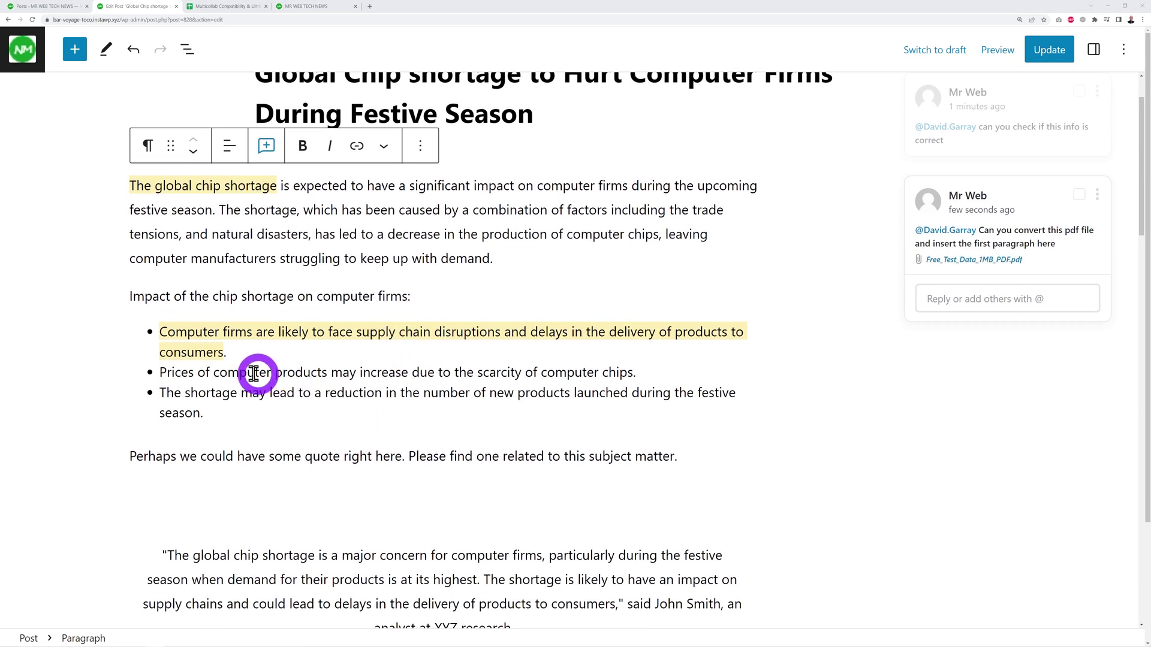
{"action": "left_click_drag", "start_coordinate": [213, 374], "coordinate": [271, 373]}
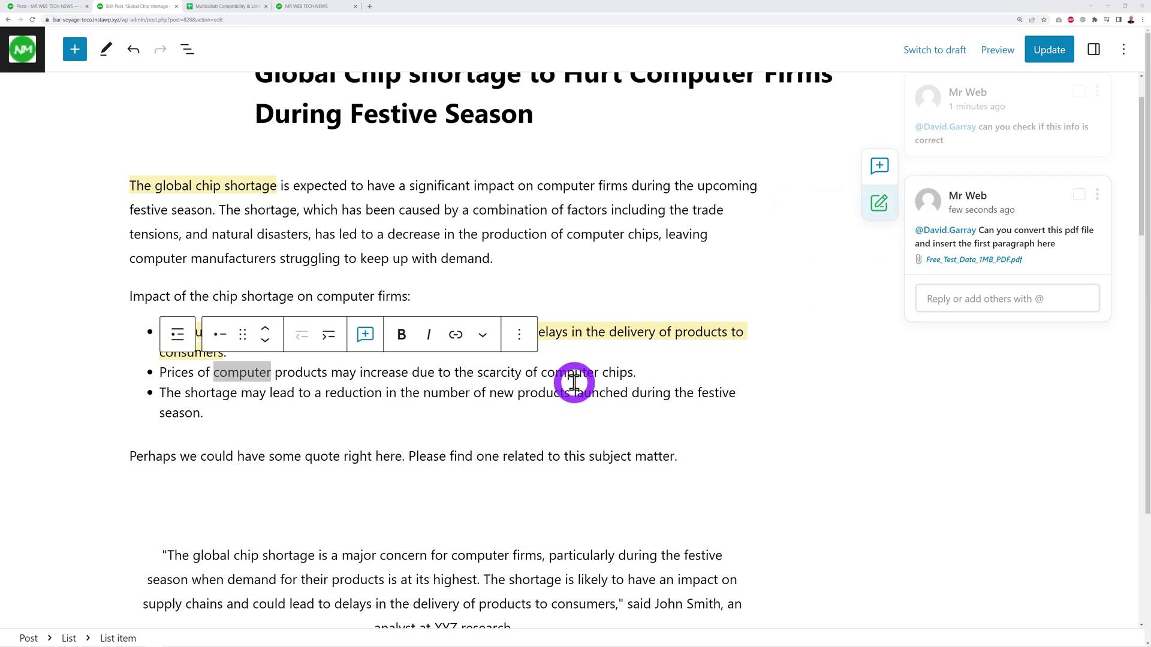
{"action": "left_click", "coordinate": [401, 335]}
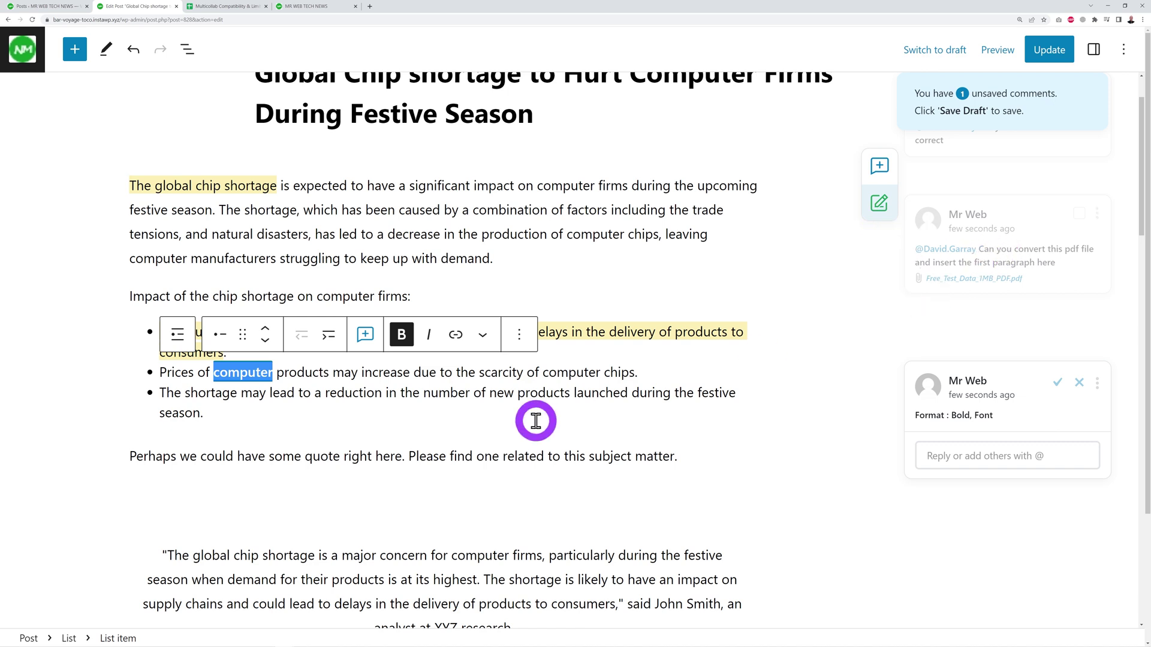
Suggest italic formatting for the word 'scarcity'.
{"action": "left_click_drag", "start_coordinate": [481, 375], "coordinate": [524, 373]}
{"action": "left_click", "coordinate": [429, 339]}
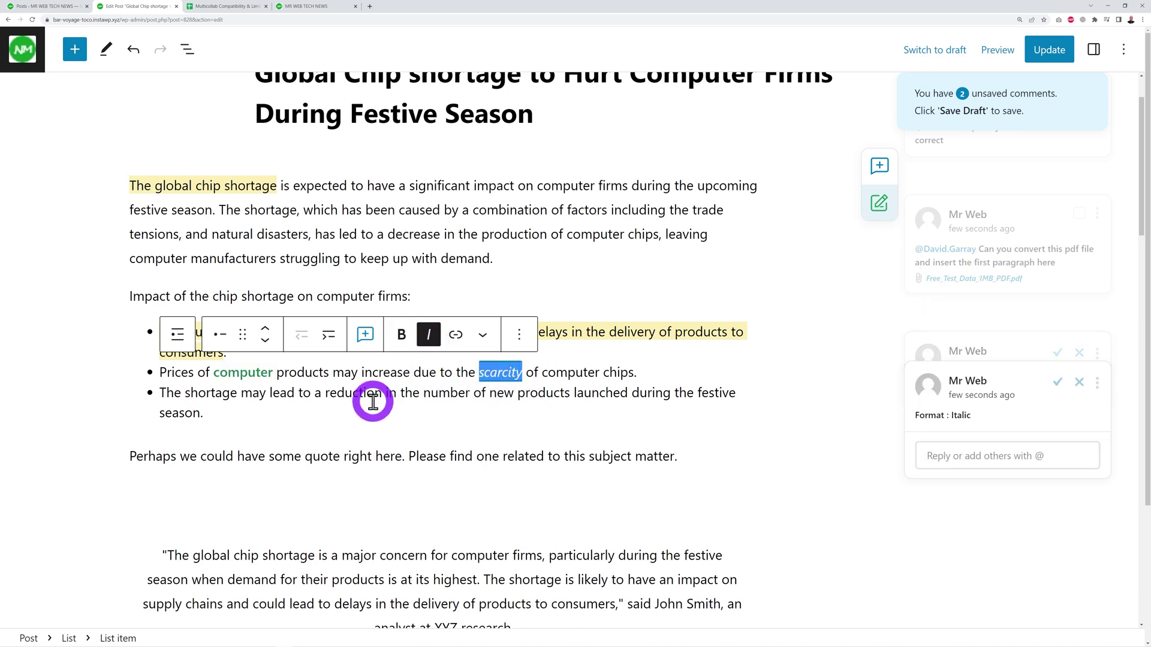
{"action": "left_click", "coordinate": [376, 455]}
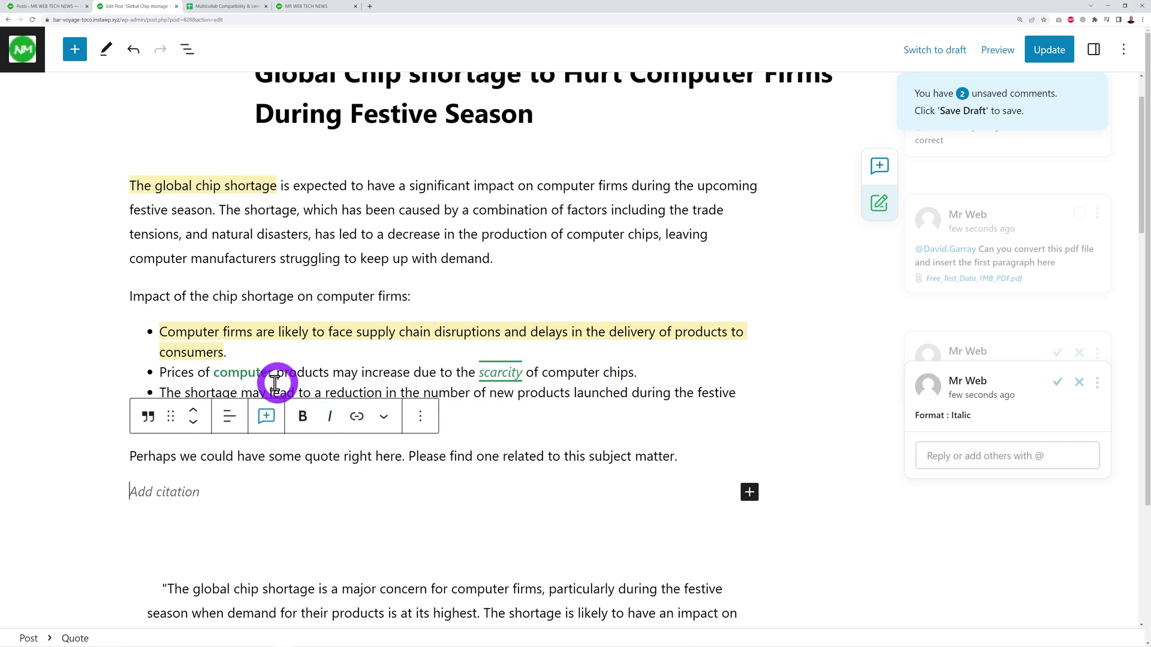
Accept the italic suggestion on 'scarcity' and reject the bold suggestion on 'computer'.
{"action": "left_click", "coordinate": [483, 418]}
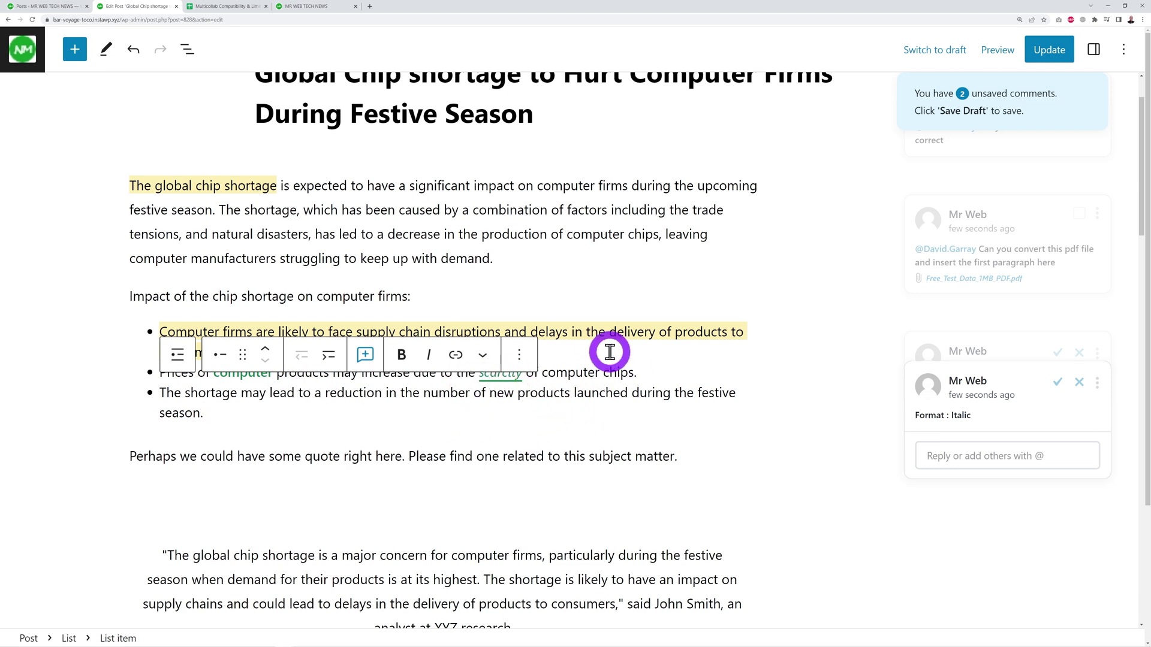
{"action": "left_click", "coordinate": [568, 350]}
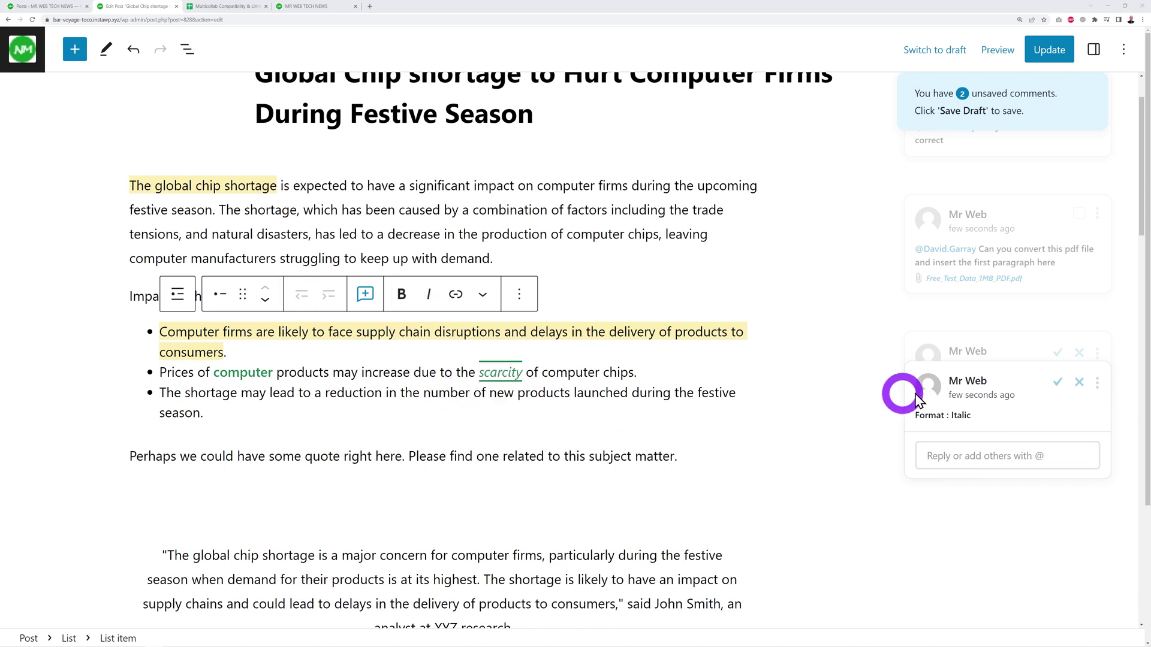
{"action": "left_click", "coordinate": [1057, 384]}
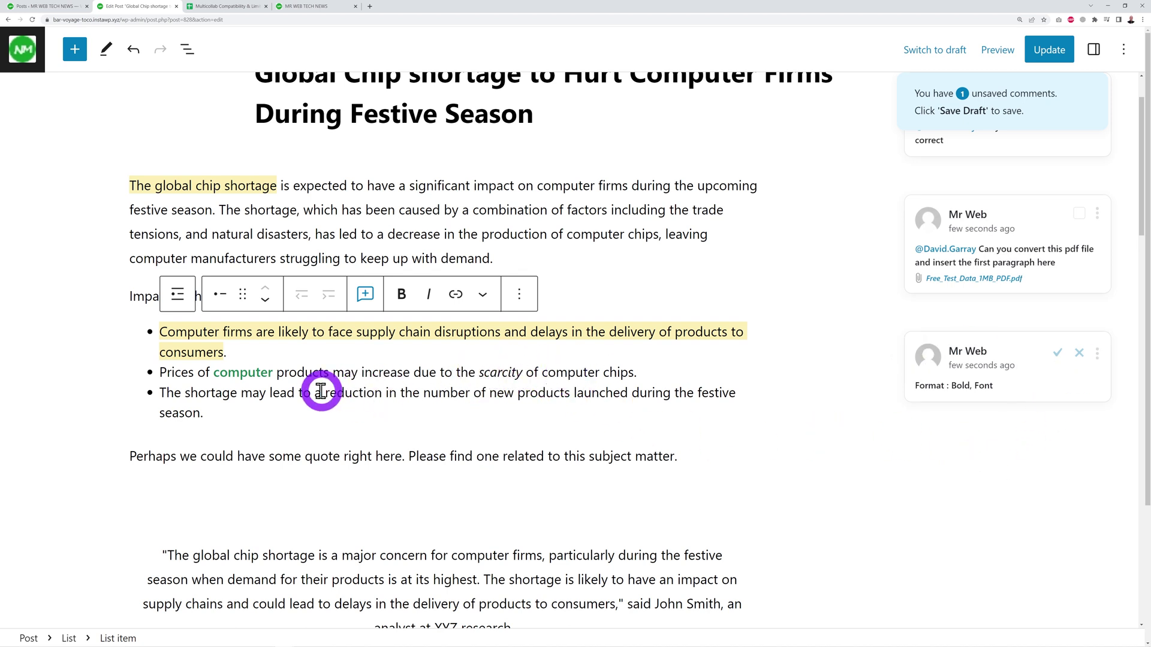
{"action": "left_click", "coordinate": [1080, 354]}
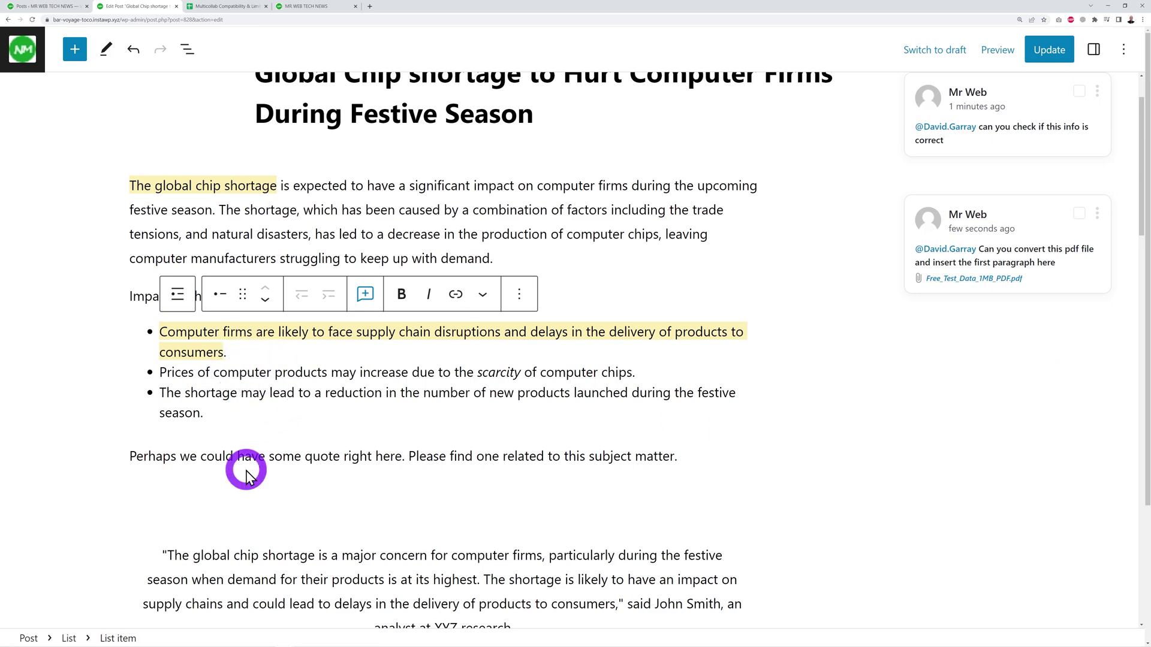
Comment on the AMD Ryzen motherboard image asking whether it is the right image.
{"action": "scroll", "coordinate": [630, 437], "scroll_direction": "down", "scroll_amount": 5}
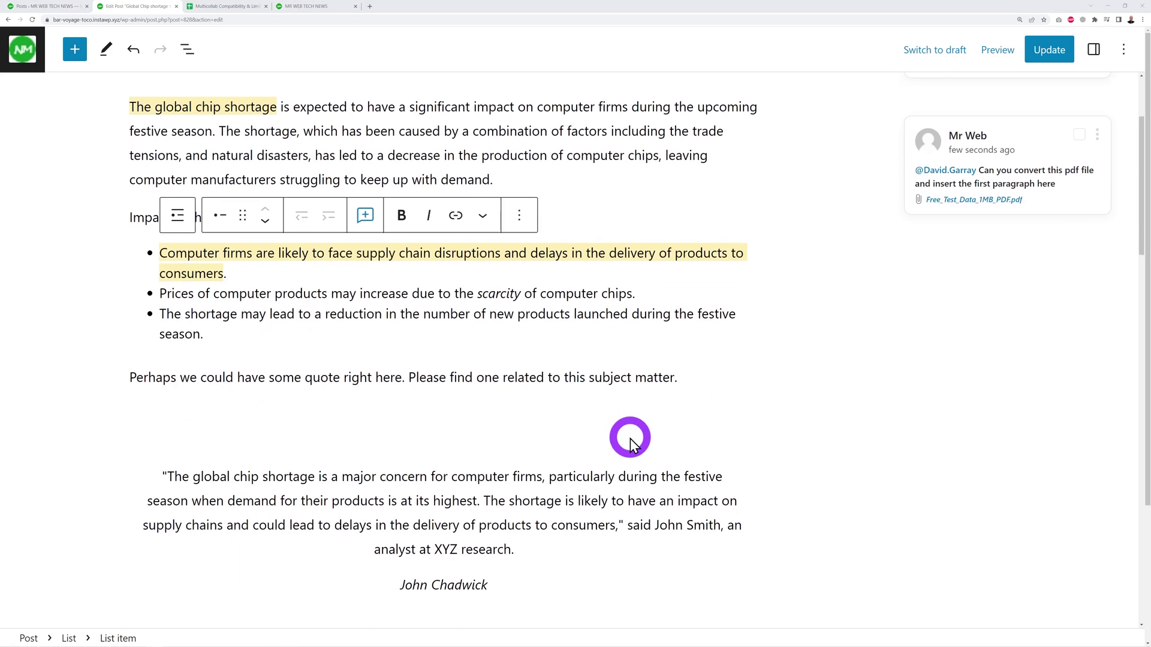
{"action": "scroll", "coordinate": [631, 443], "scroll_direction": "down", "scroll_amount": 2}
{"action": "left_click", "coordinate": [555, 401]}
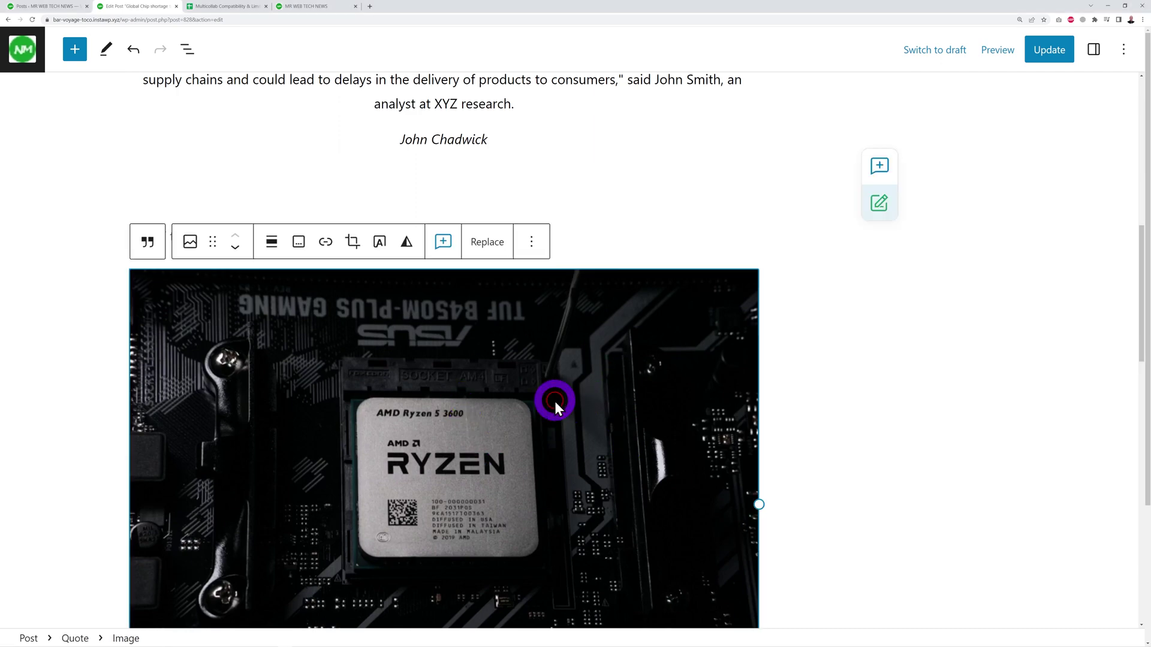
{"action": "left_click", "coordinate": [442, 243]}
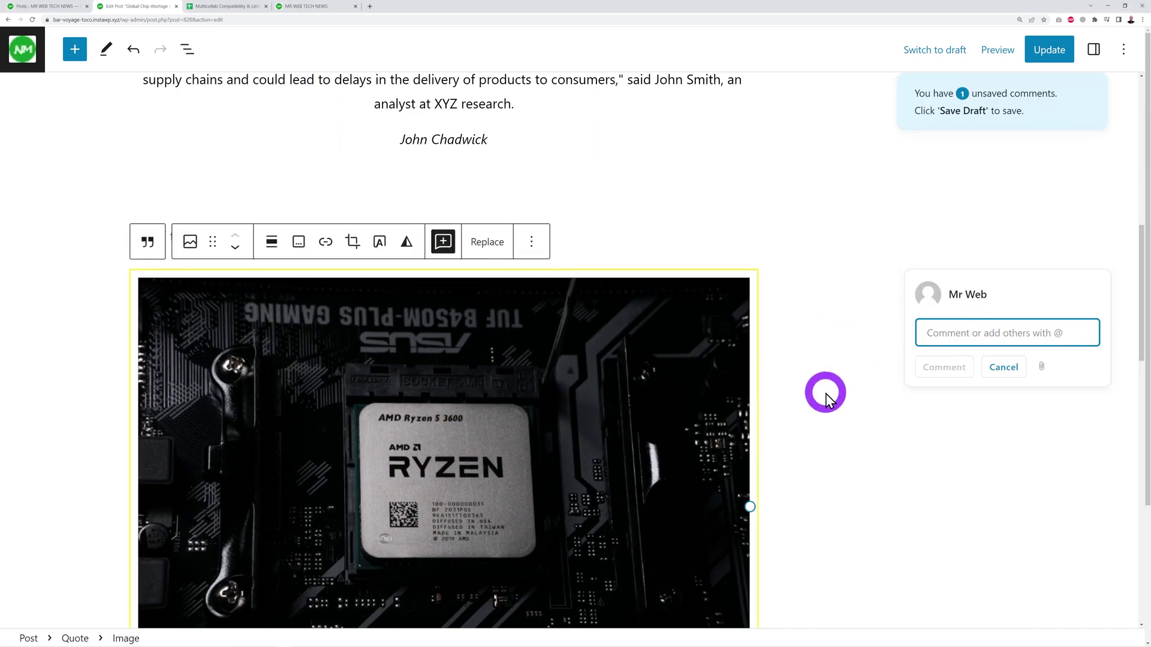
{"action": "type", "text": "Is that th"}
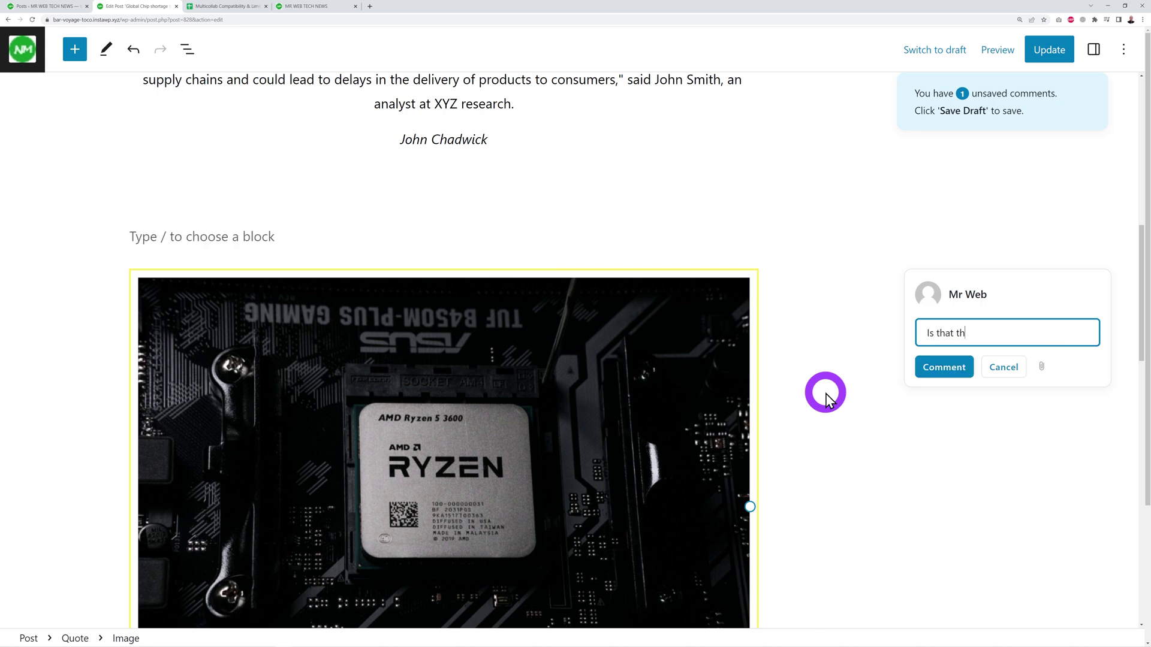
{"action": "type", "text": "e right image for an AMD R"}
{"action": "type", "text": "yzen?"}
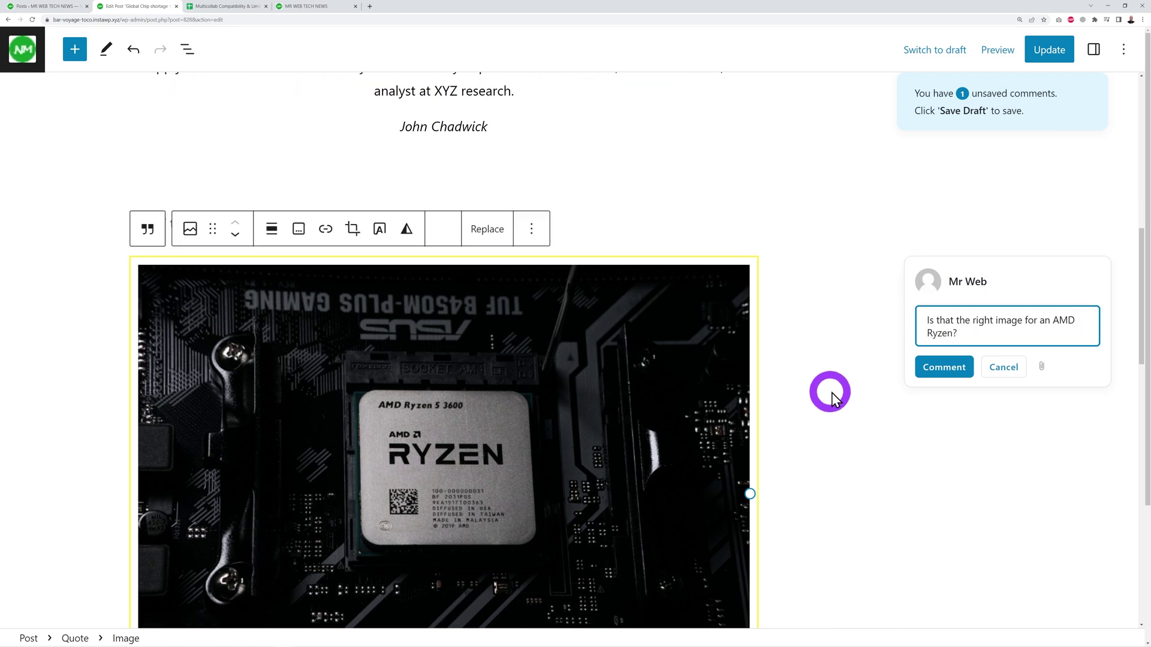
{"action": "left_click", "coordinate": [946, 368]}
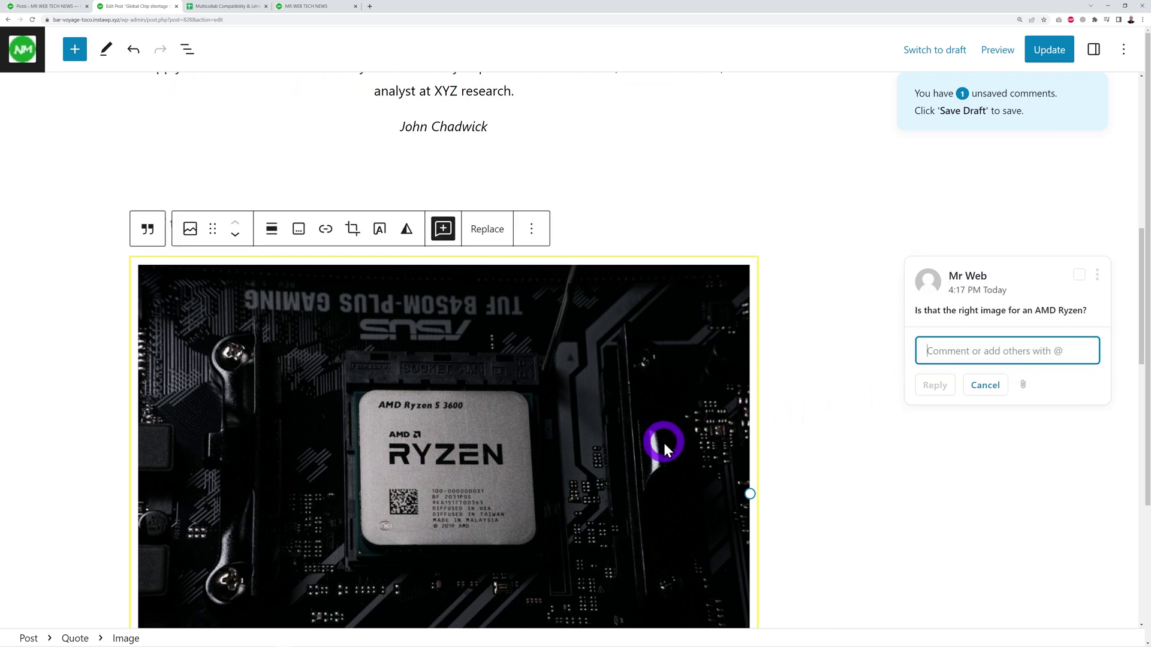
Reply 'Yes, that's the right image' and mark the thread as resolved.
{"action": "left_click", "coordinate": [992, 332]}
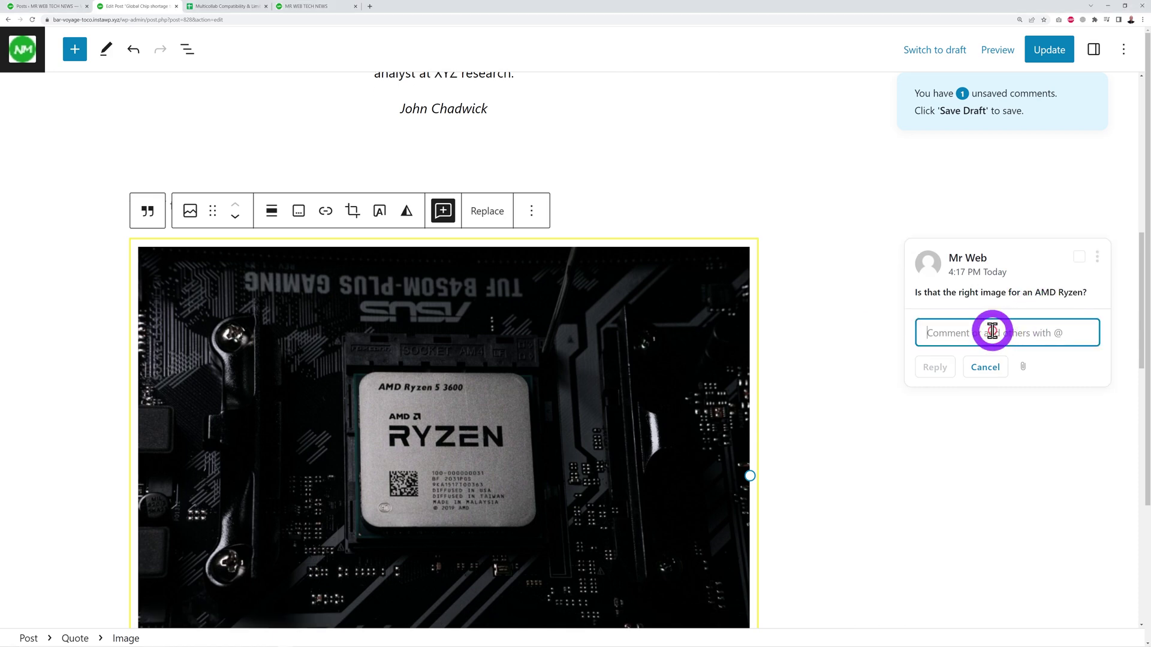
{"action": "type", "text": "Yes, that's the right image"}
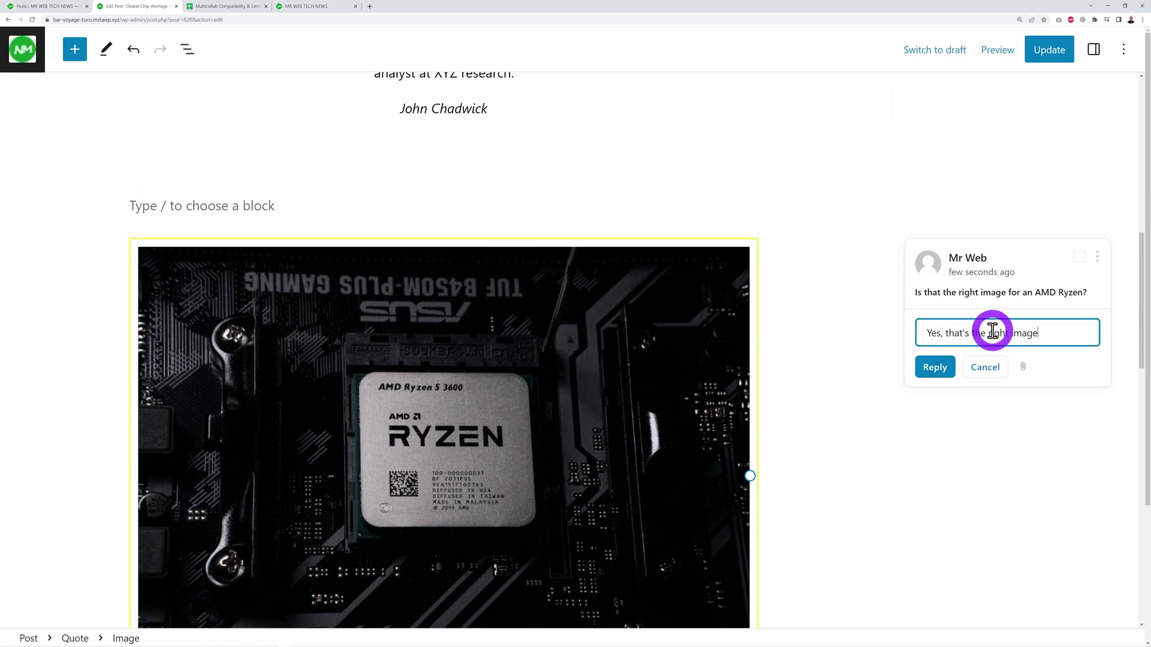
{"action": "left_click", "coordinate": [1082, 257]}
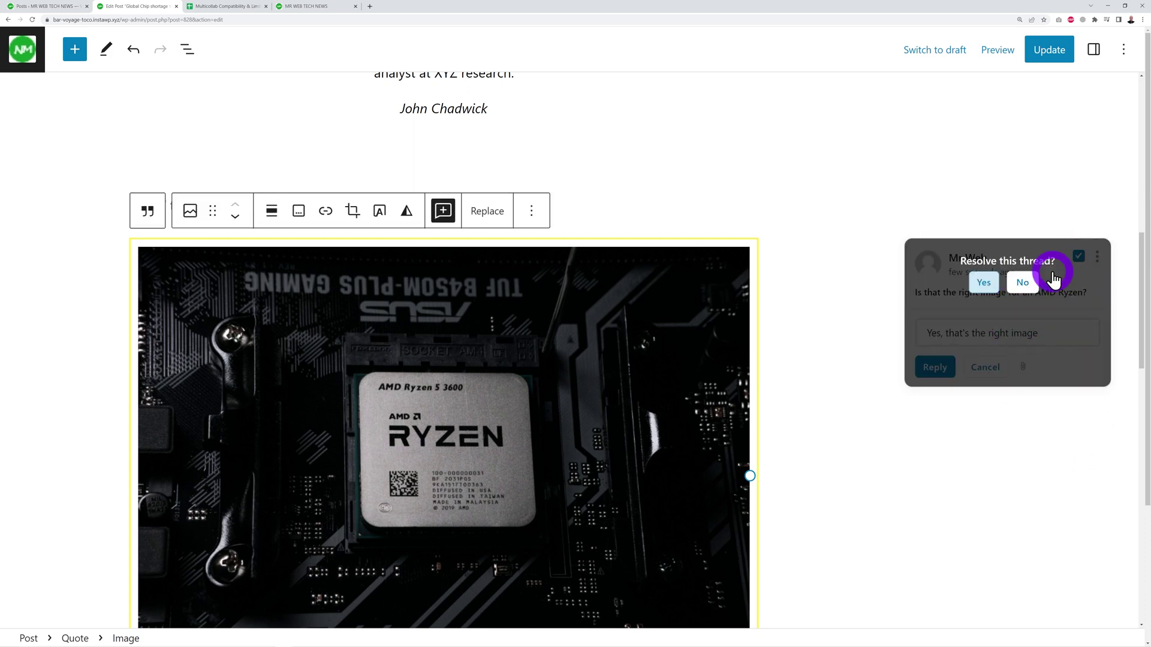
{"action": "left_click", "coordinate": [987, 283]}
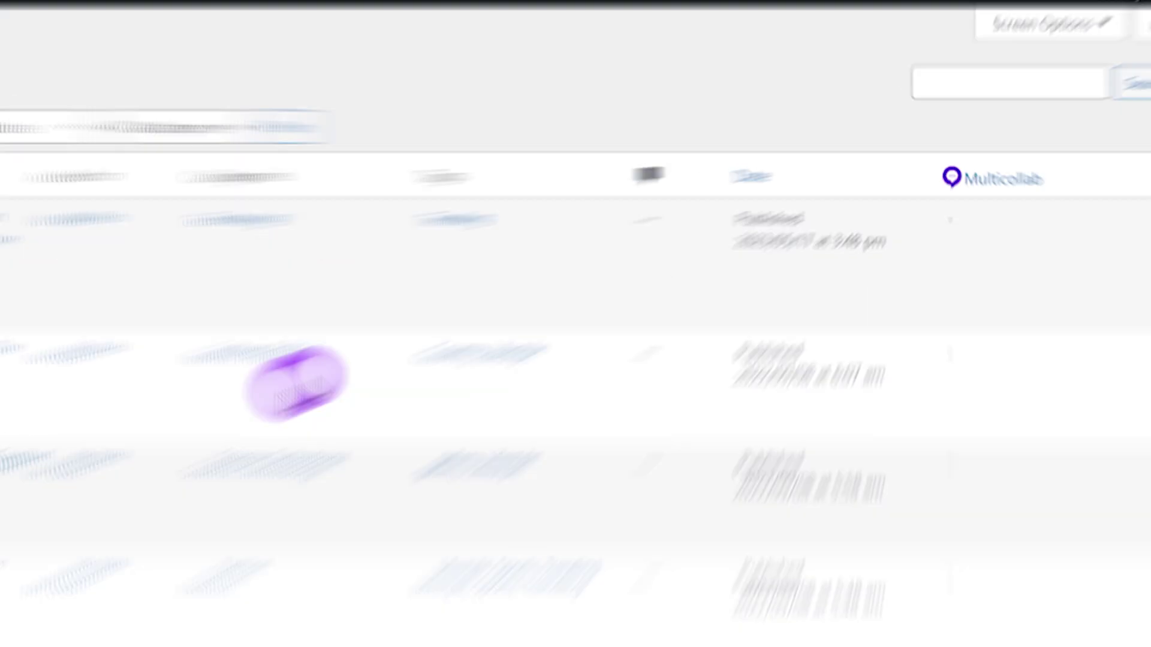
Open the Multicollab dashboard and scroll through its Latest Activity feed.
{"action": "left_click", "coordinate": [63, 451]}
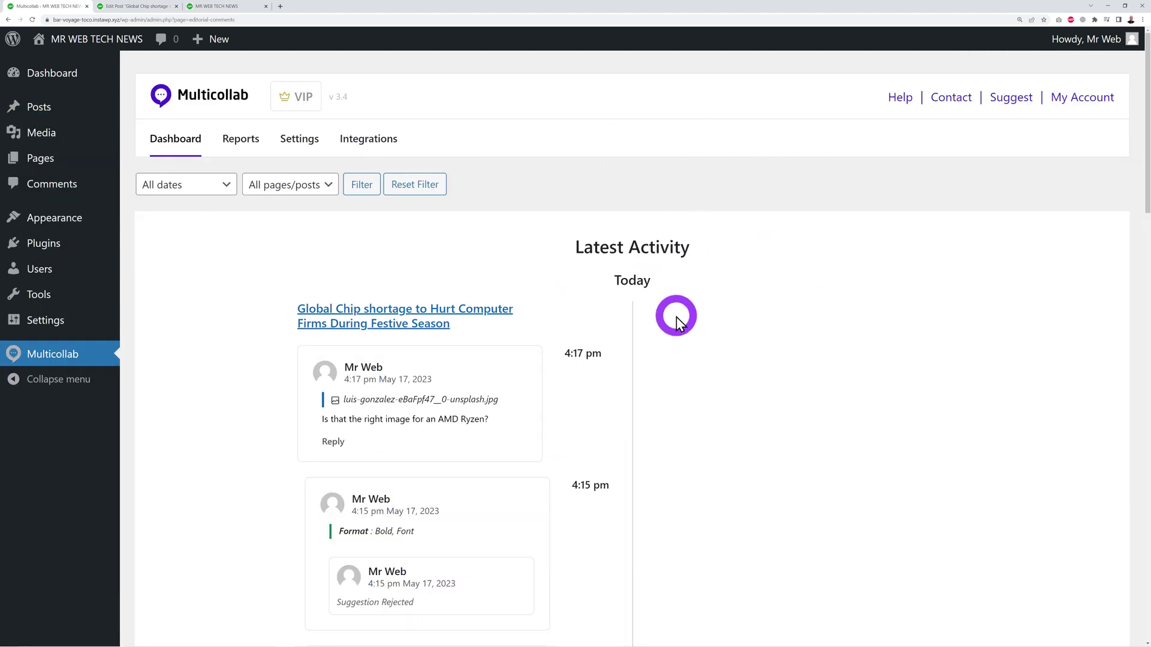
{"action": "scroll", "coordinate": [676, 315], "scroll_direction": "down", "scroll_amount": 3}
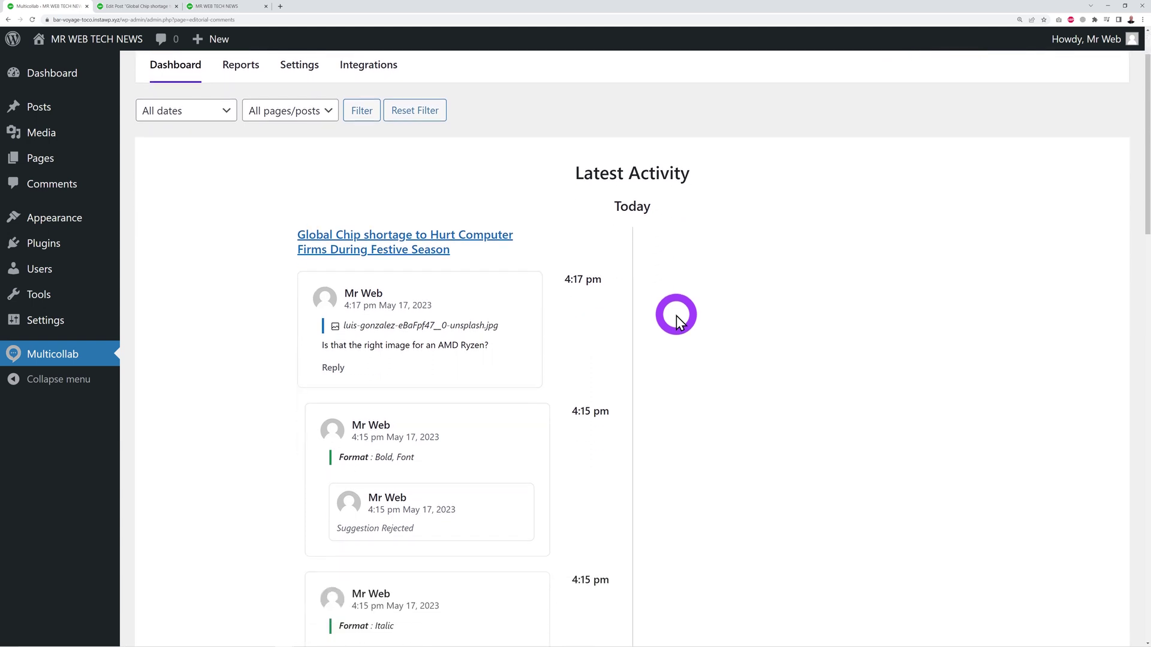
{"action": "scroll", "coordinate": [676, 315], "scroll_direction": "down", "scroll_amount": 6}
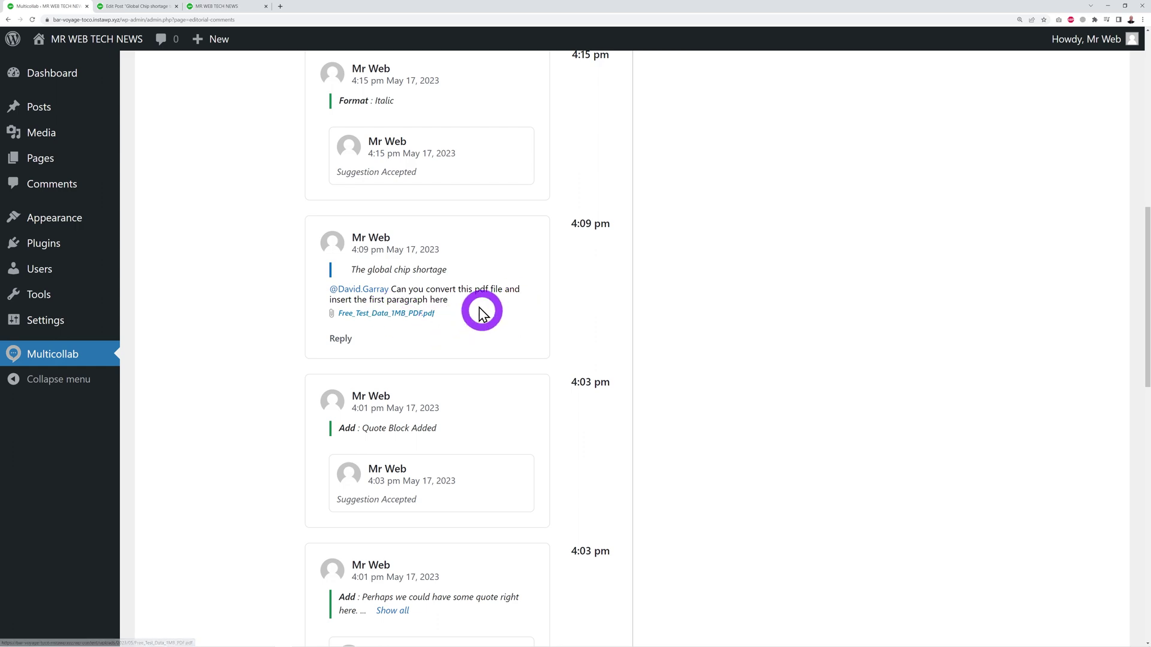
View the attached Free_Test_Data_1MB_PDF.pdf, then return to the dashboard and open Reports.
{"action": "left_click", "coordinate": [419, 315]}
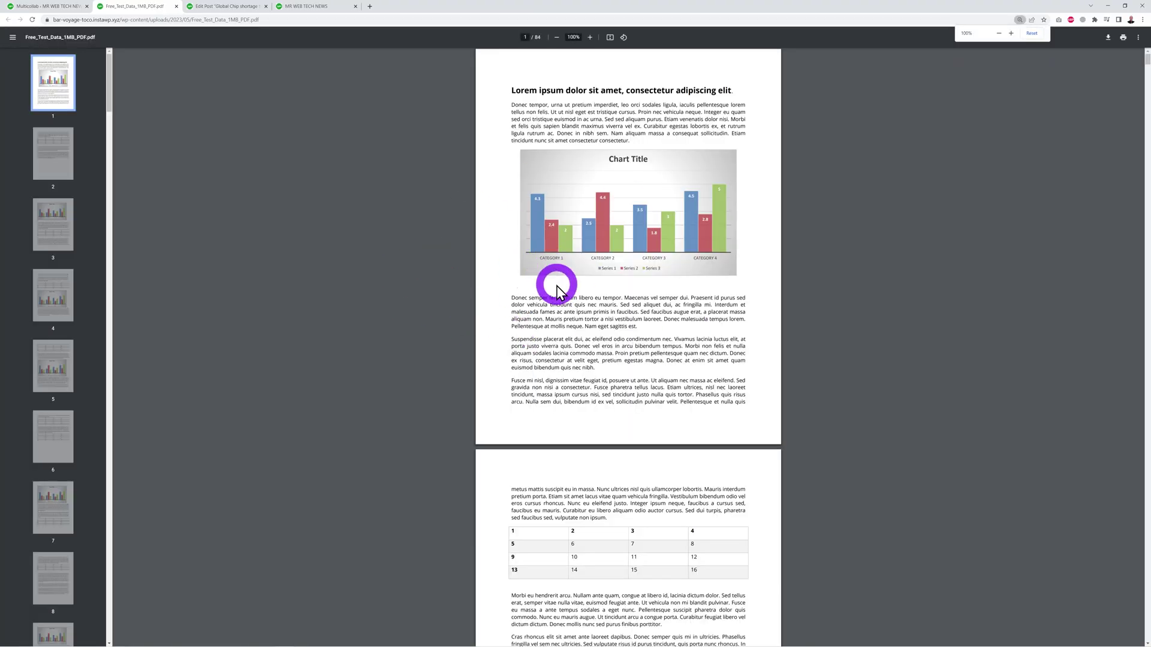
{"action": "left_click", "coordinate": [54, 9]}
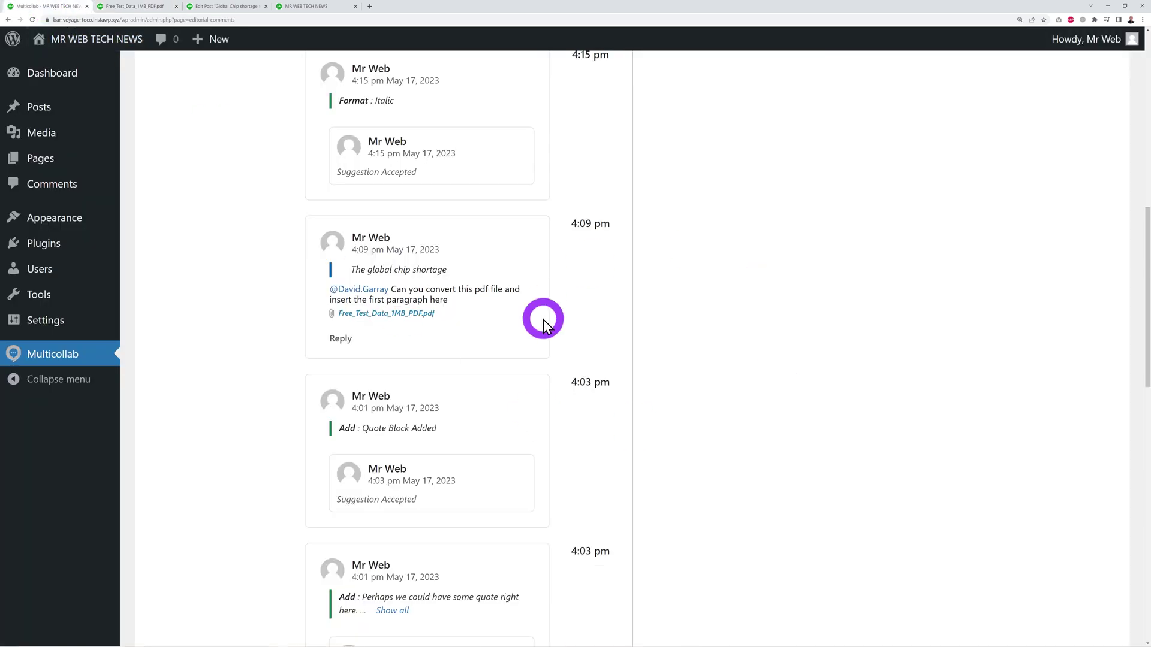
{"action": "scroll", "coordinate": [631, 340], "scroll_direction": "up", "scroll_amount": 10}
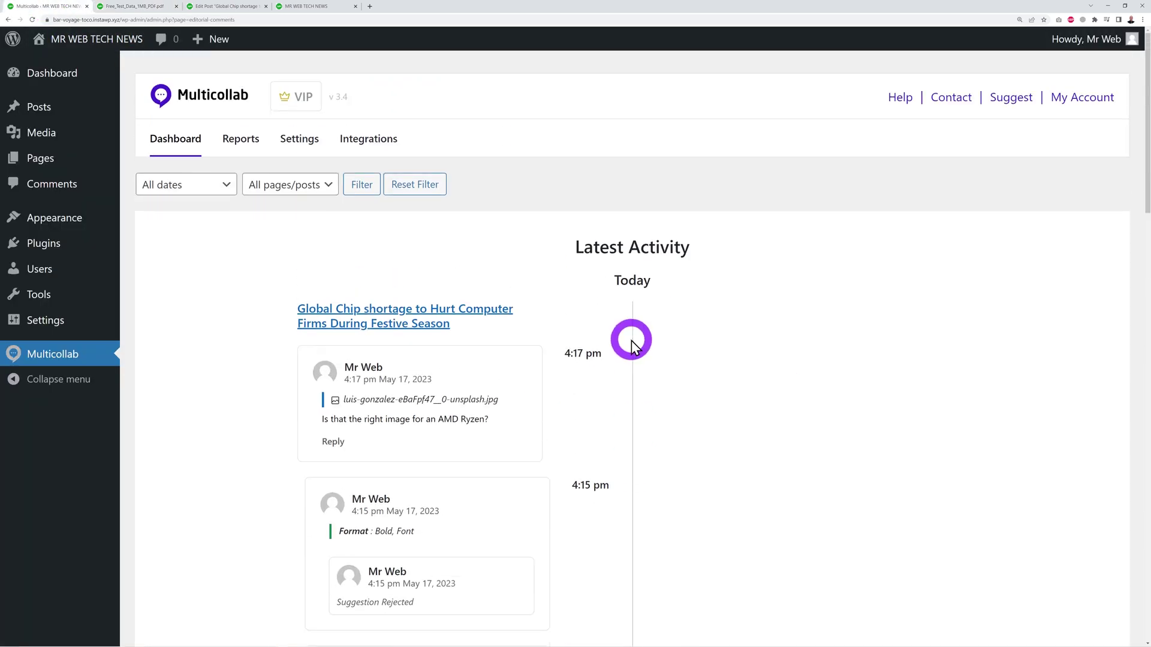
{"action": "left_click", "coordinate": [254, 149]}
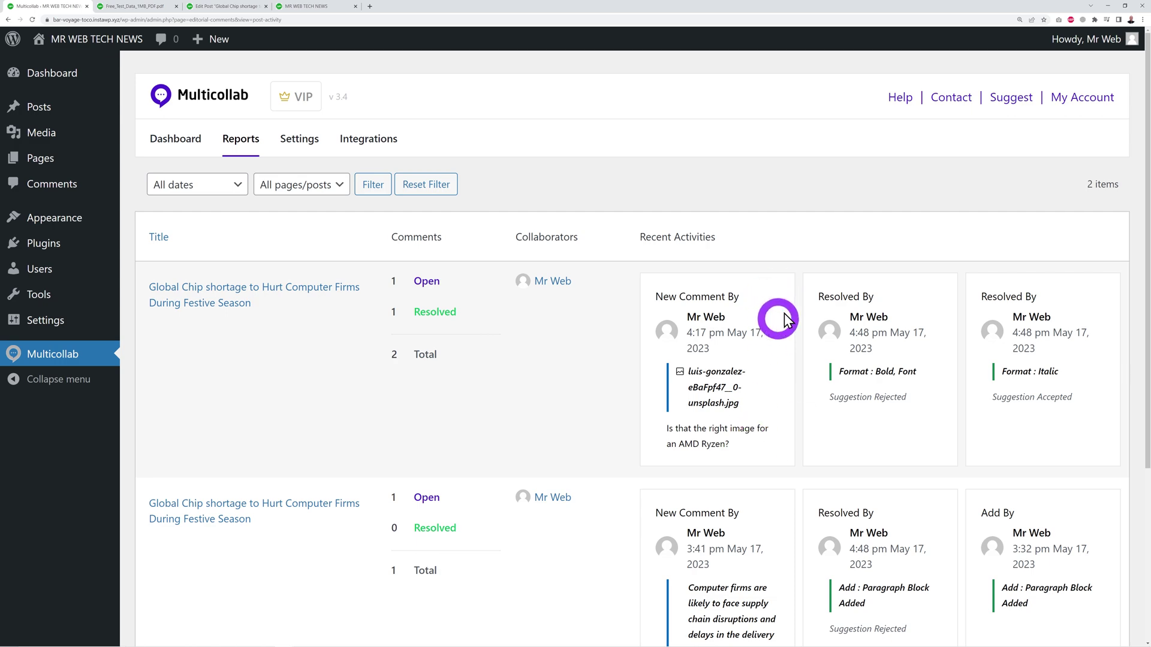
Scroll the Reports page to review open, resolved and total comment counts per post.
{"action": "scroll", "coordinate": [982, 417], "scroll_direction": "down", "scroll_amount": 3}
{"action": "scroll", "coordinate": [979, 419], "scroll_direction": "up", "scroll_amount": 3}
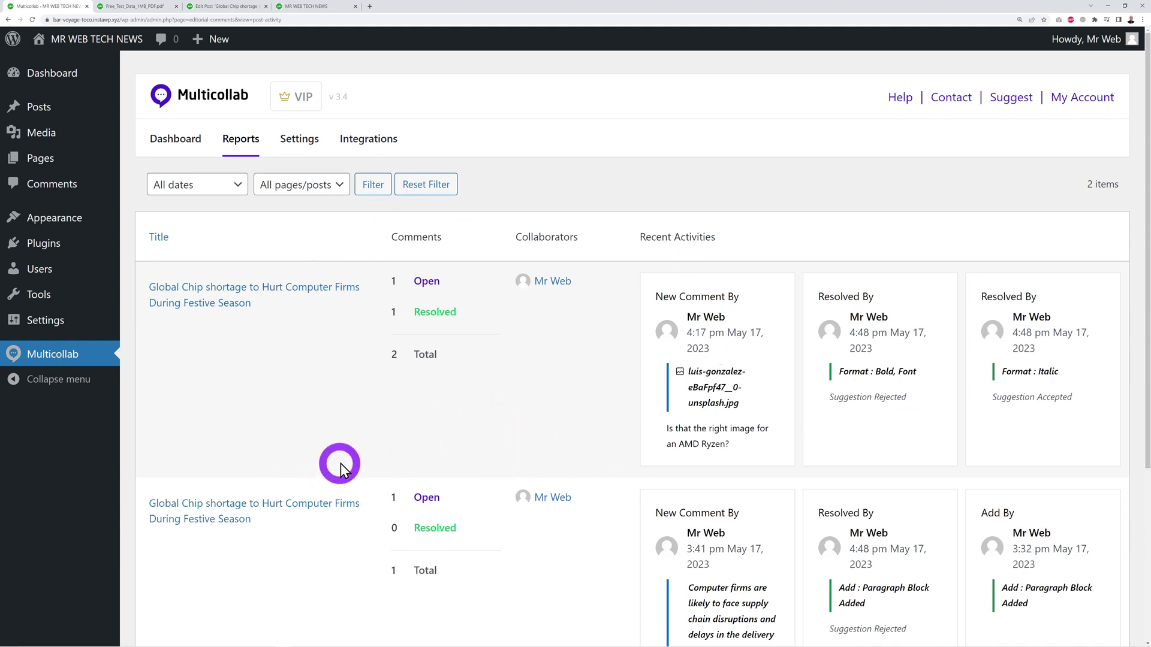
Review Multicollab Settings from license and notifications down to role permissions and language.
{"action": "left_click", "coordinate": [299, 139]}
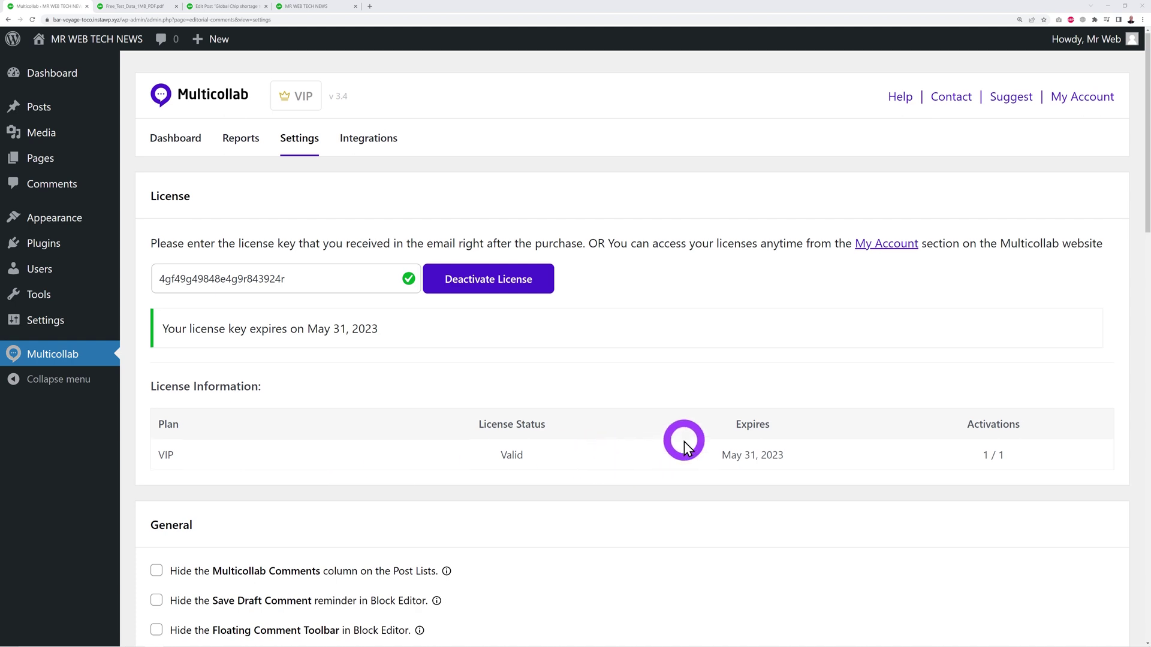
{"action": "scroll", "coordinate": [685, 440], "scroll_direction": "down", "scroll_amount": 6}
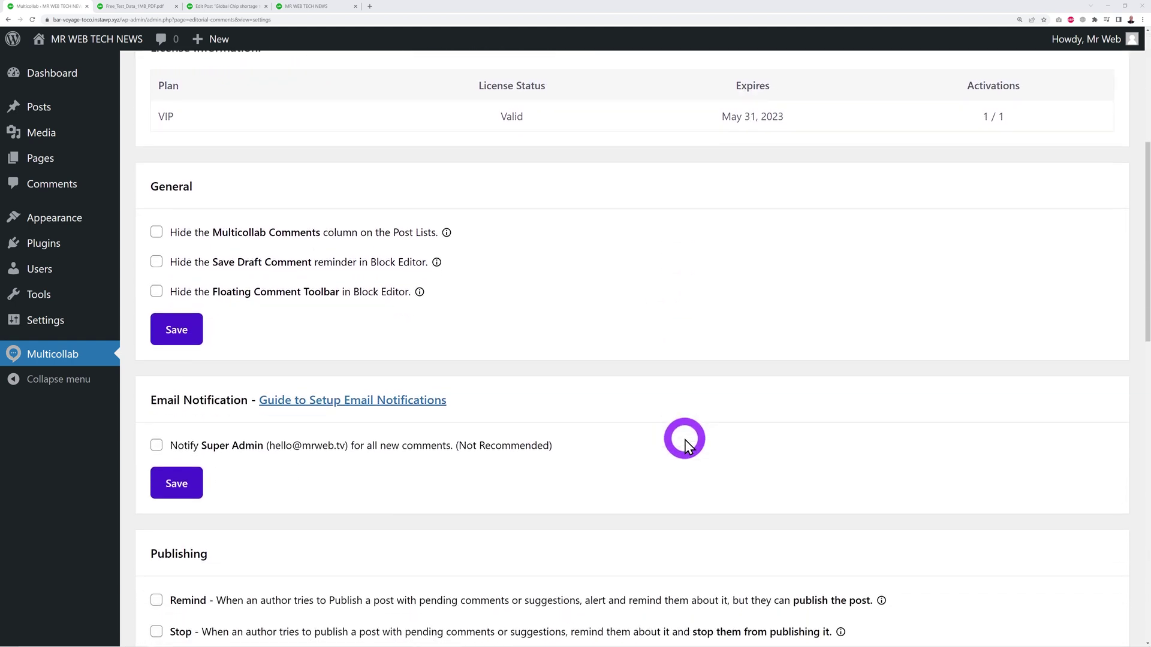
{"action": "scroll", "coordinate": [685, 440], "scroll_direction": "down", "scroll_amount": 1}
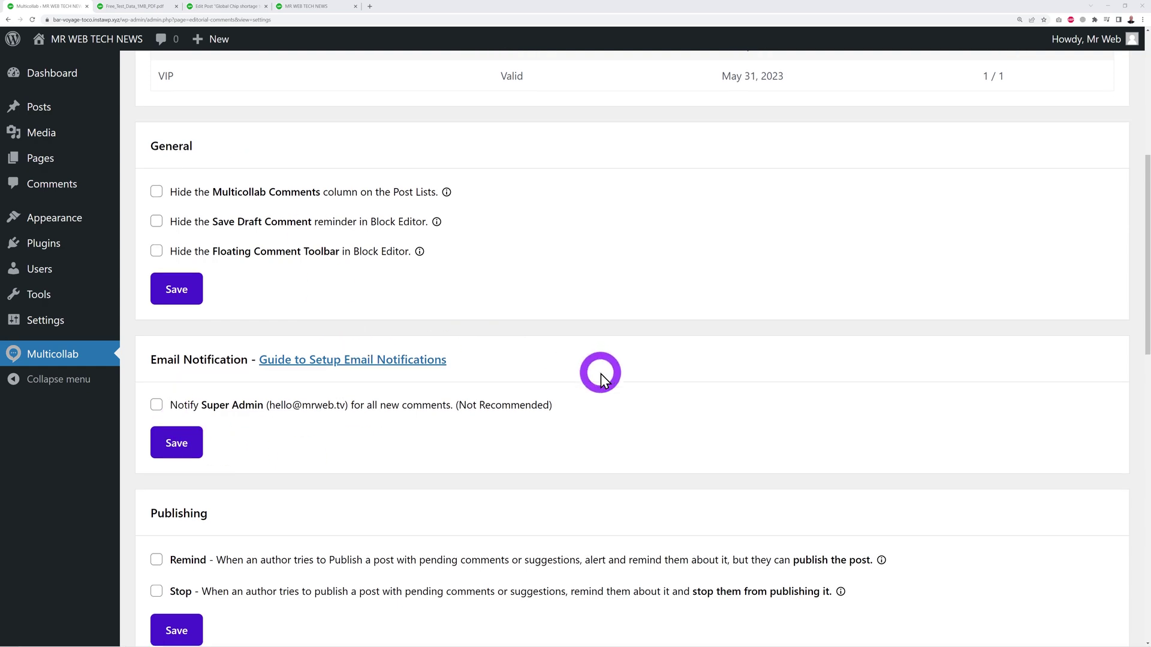
{"action": "scroll", "coordinate": [613, 373], "scroll_direction": "down", "scroll_amount": 2}
{"action": "scroll", "coordinate": [614, 373], "scroll_direction": "down", "scroll_amount": 6}
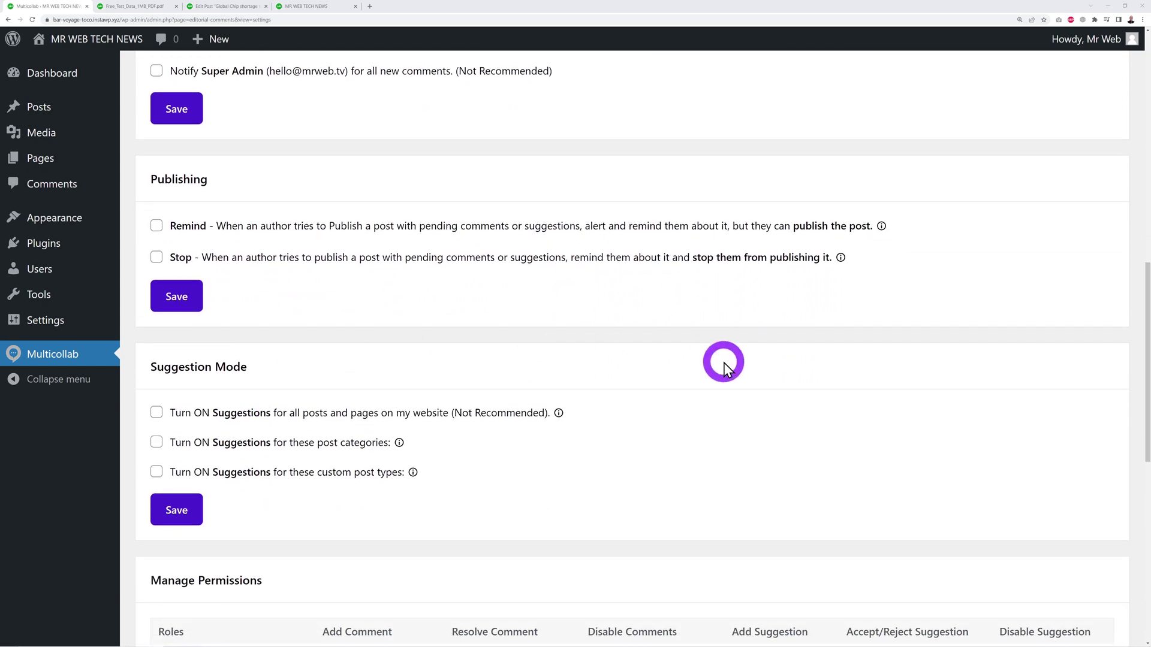
{"action": "scroll", "coordinate": [724, 363], "scroll_direction": "down", "scroll_amount": 4}
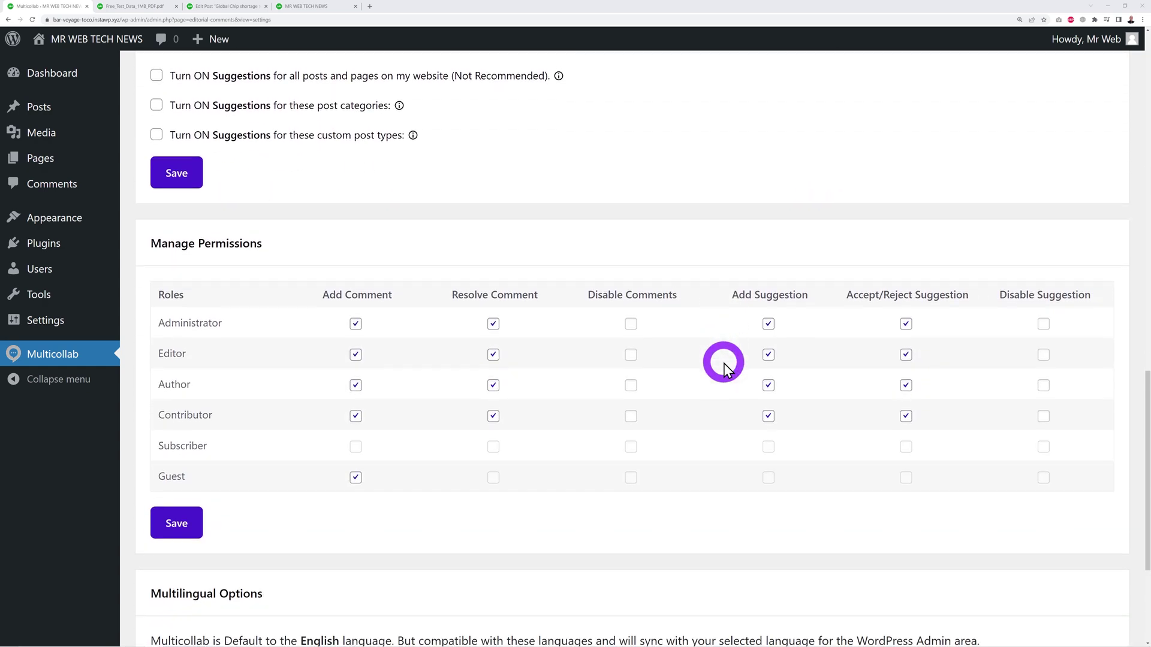
{"action": "scroll", "coordinate": [627, 354], "scroll_direction": "down", "scroll_amount": 1}
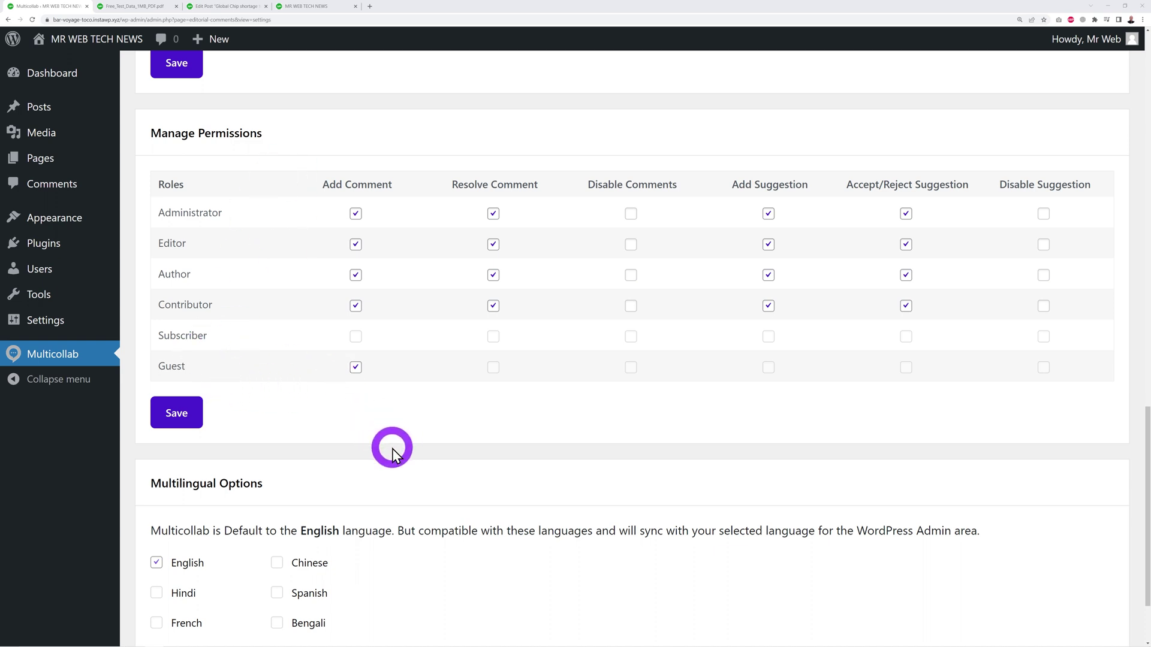
{"action": "scroll", "coordinate": [392, 448], "scroll_direction": "down", "scroll_amount": 3}
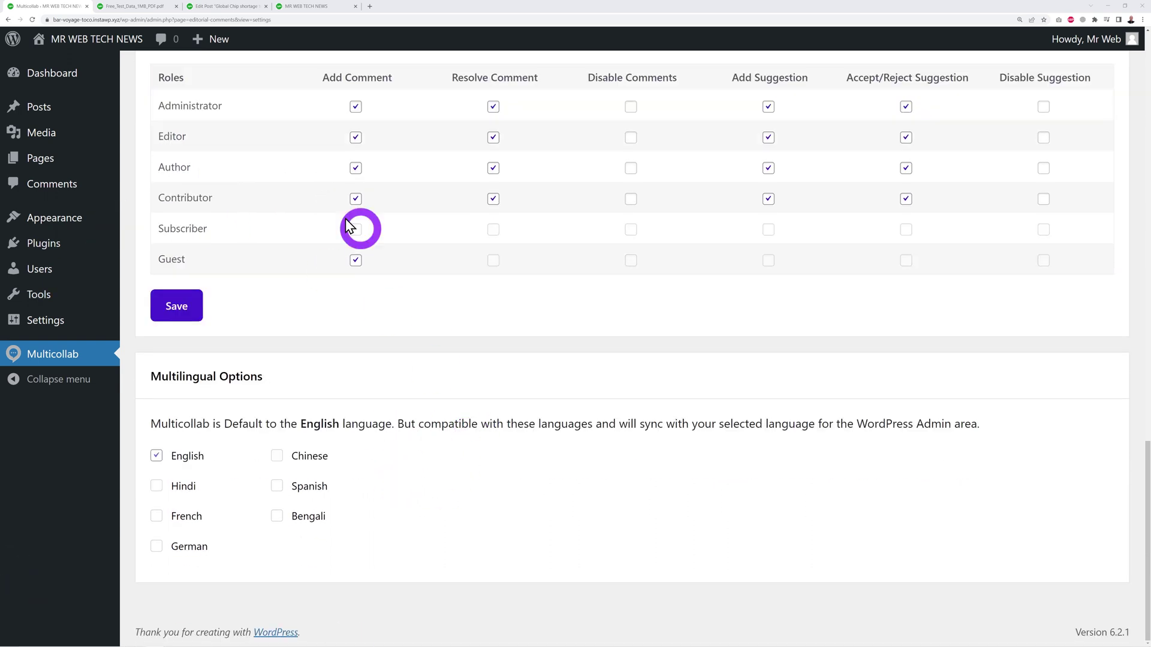